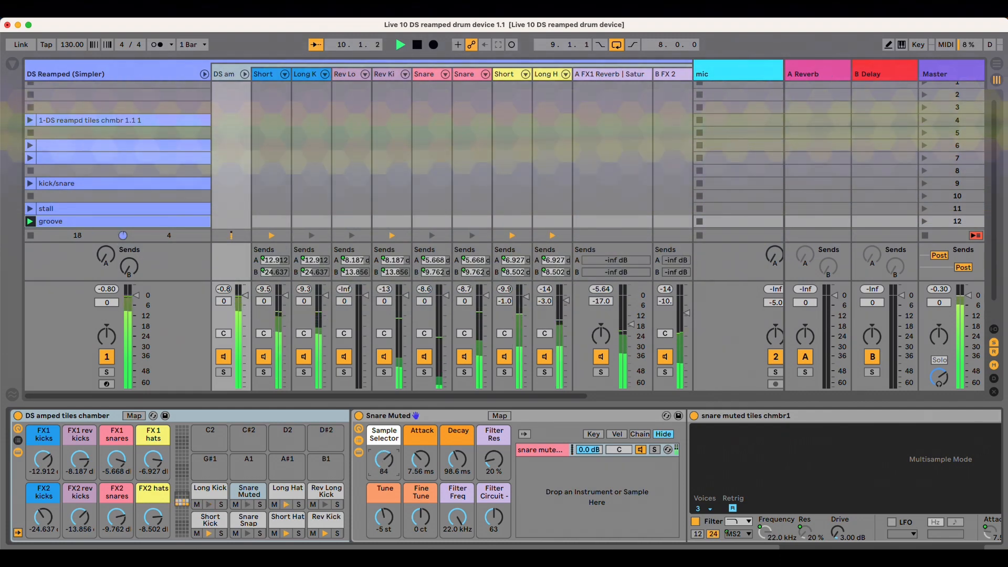
Show the Snare Snap pad's controls and raise its Sample Selector.
click(243, 519)
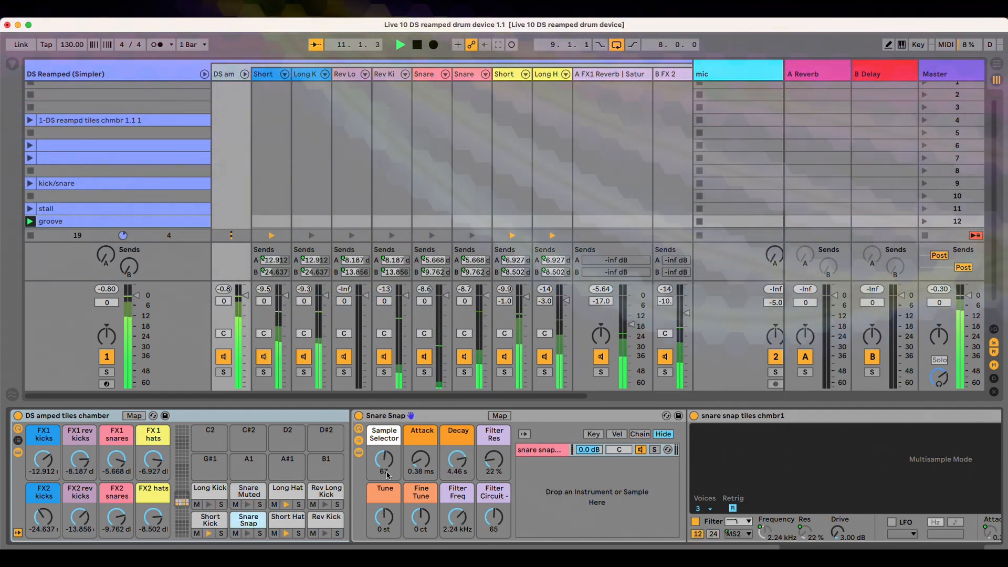
mouse_move(387, 462)
mouse_down()
mouse_move(394, 533)
mouse_move(383, 546)
mouse_move(386, 449)
mouse_up()
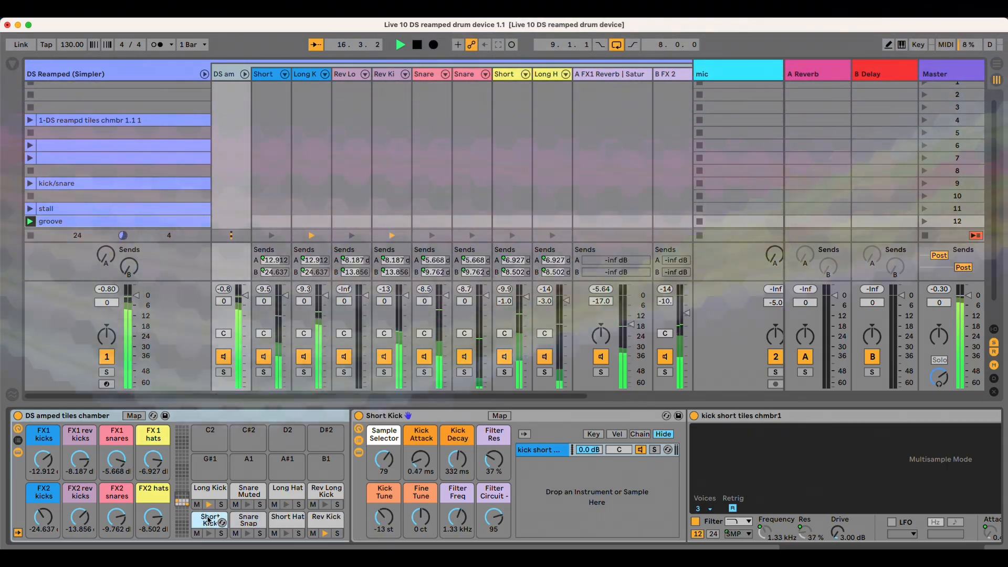
Adjust the Long Kick pad's Sample Selector and lower its filter frequency to 1.03 kHz.
click(210, 488)
drag(385, 468, 385, 435)
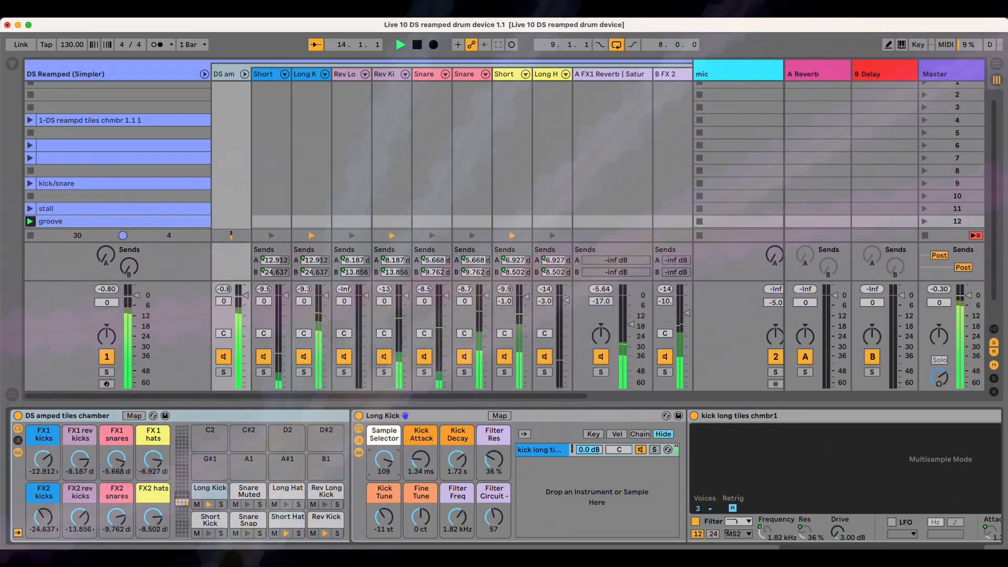
drag(457, 517, 457, 543)
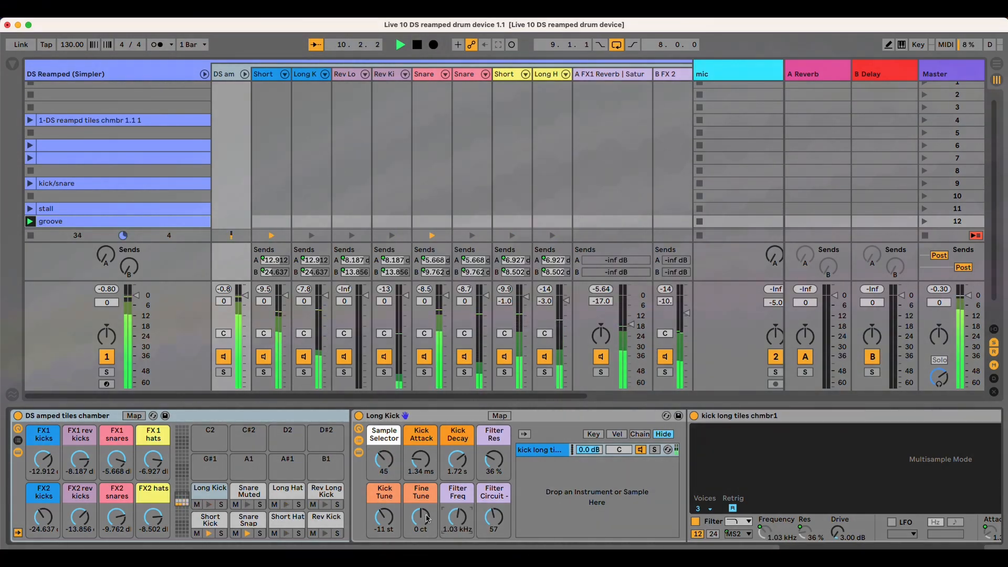
Set the Short Kick pad's filter frequency to 345 Hz and its filter resonance to 56 %.
click(199, 520)
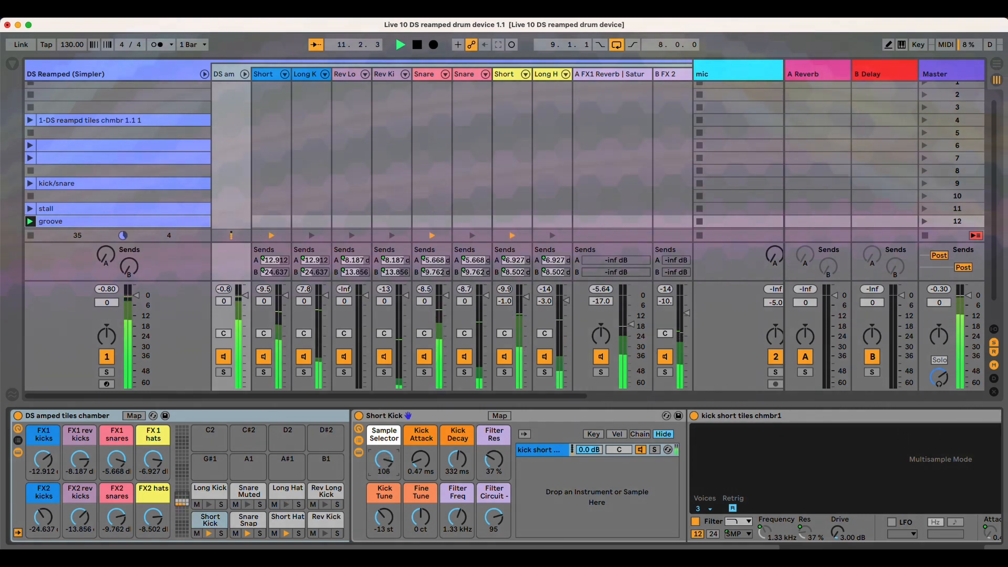
drag(457, 518, 457, 530)
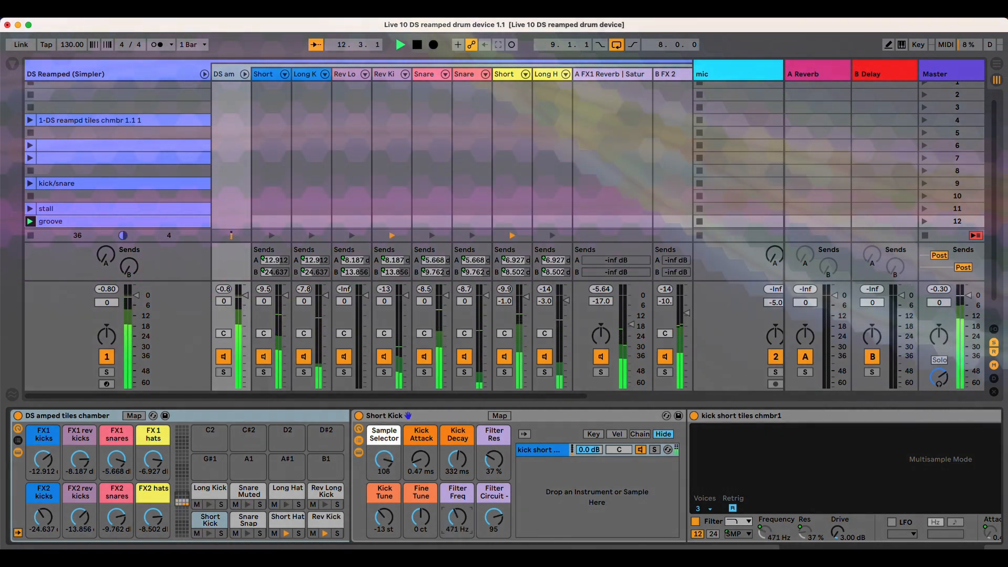
mouse_move(492, 465)
mouse_down()
mouse_move(492, 441)
mouse_move(492, 485)
mouse_up()
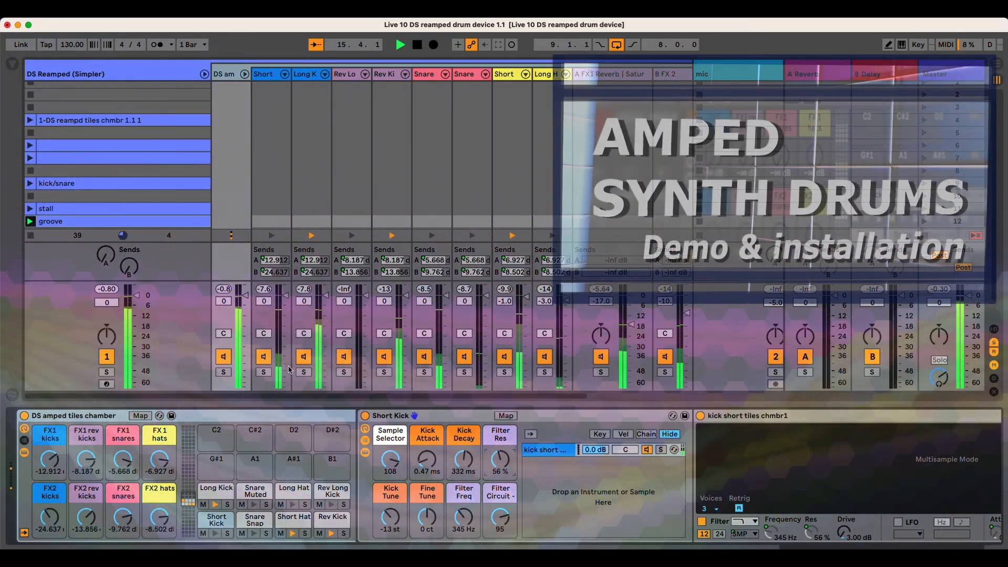
Change the Fizz n Spit macro on the DS Reamped track to 115.
click(169, 82)
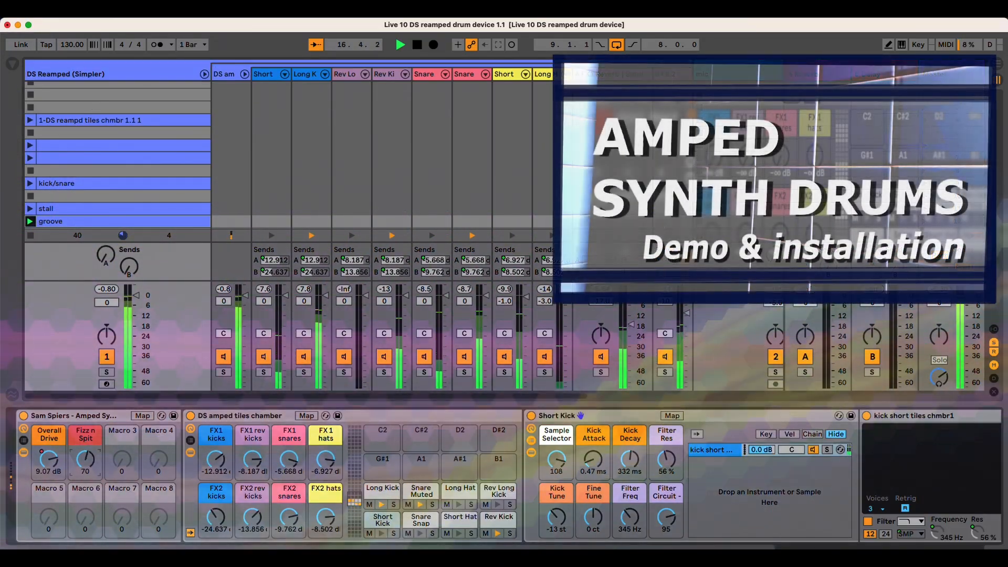
drag(85, 460, 85, 433)
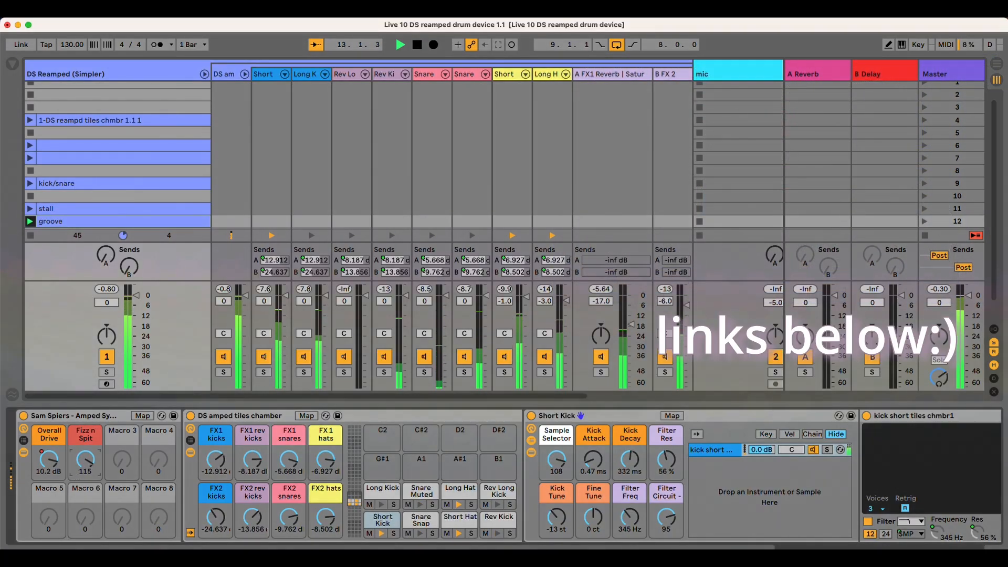
Set the B FX 2 track's synced Delay time to 3 sixteenths and turn on infinite feedback freeze.
click(691, 89)
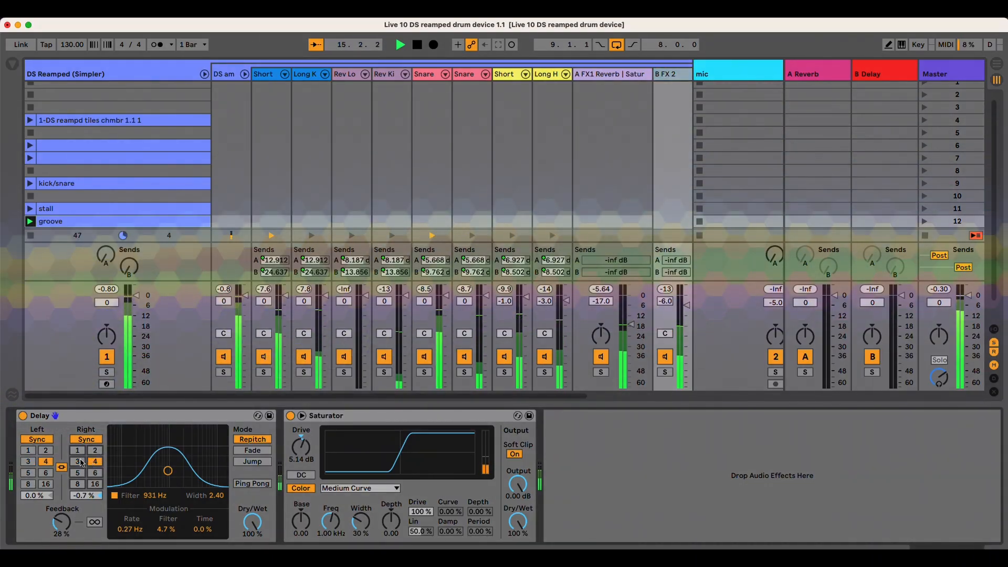
click(95, 520)
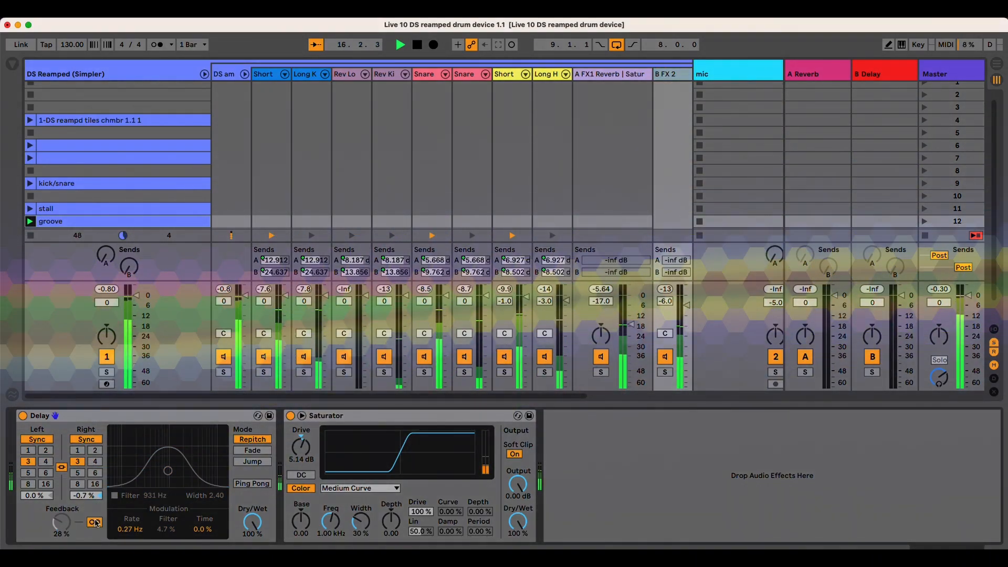
Set the DS Reamped track's Fizz n Spit macro to 53 and launch the stall clip in place of groove.
click(141, 99)
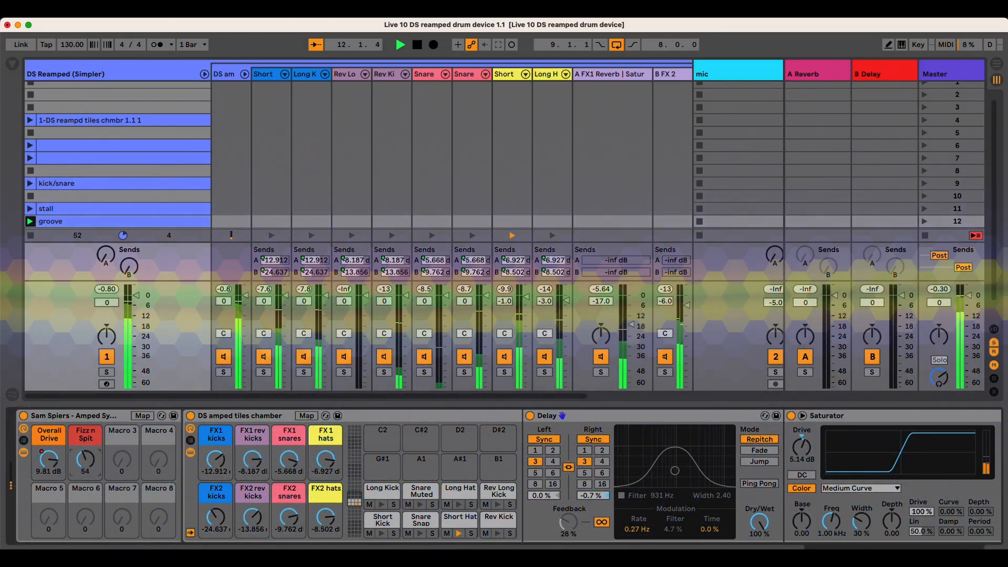
drag(85, 459, 85, 461)
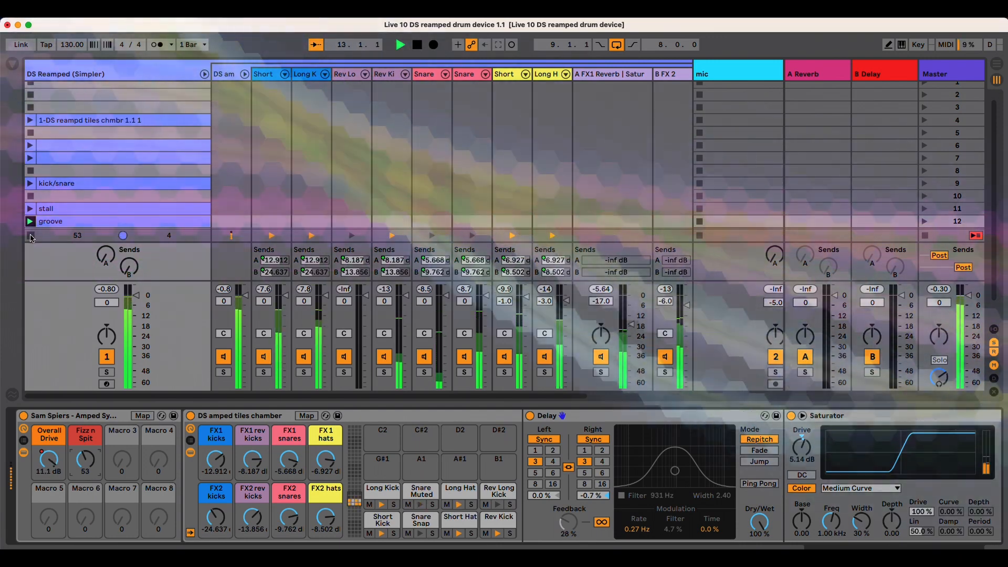
click(31, 236)
click(30, 209)
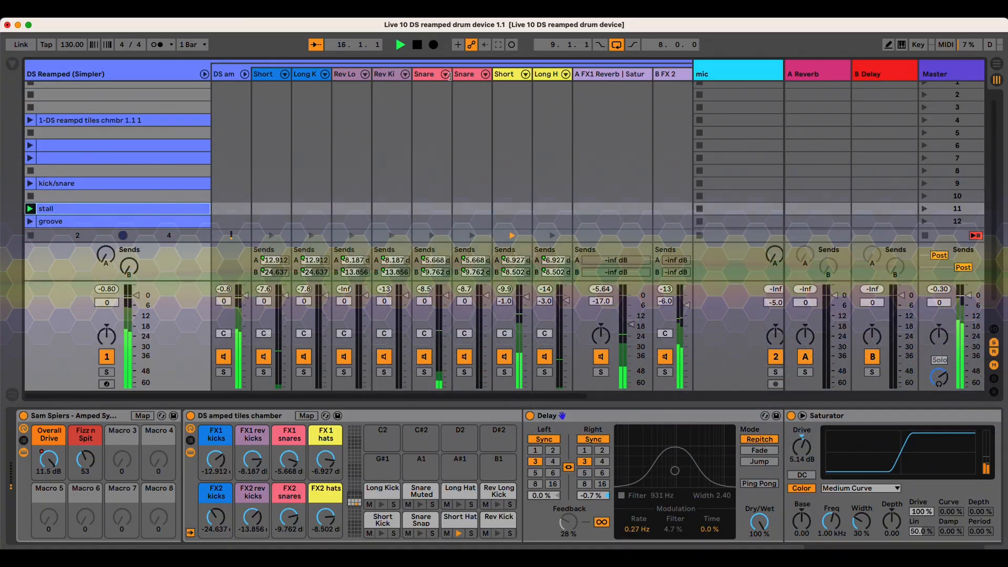
Adjust the Short Hat's Sample Selector and show the devices of the Long Hat and B FX 2 tracks.
click(504, 74)
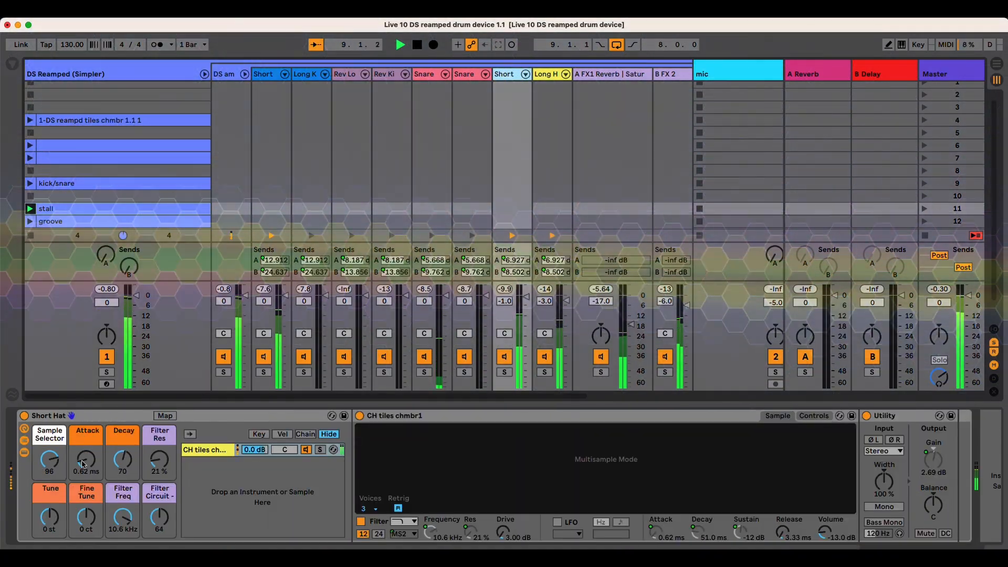
mouse_move(49, 460)
mouse_down()
mouse_move(49, 486)
mouse_move(49, 453)
mouse_up()
click(549, 74)
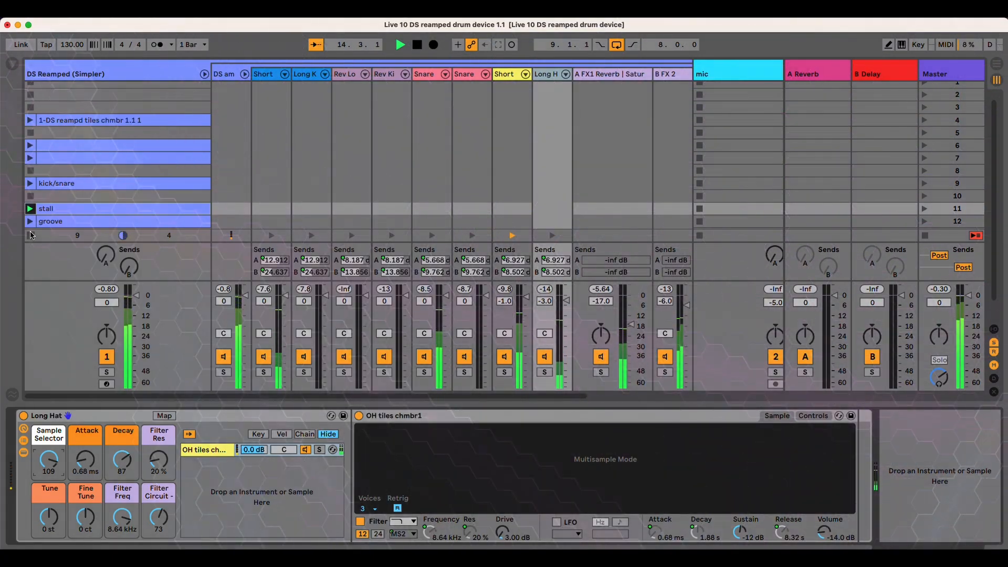
click(673, 75)
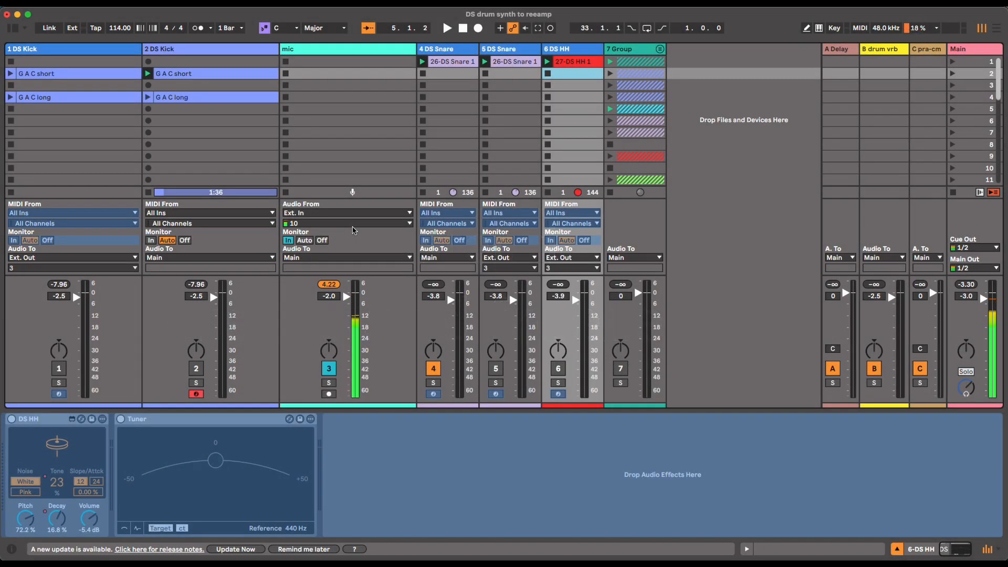
Show the browser, search it for "ds kick" and select the DS Kick instrument.
key(super+alt+b)
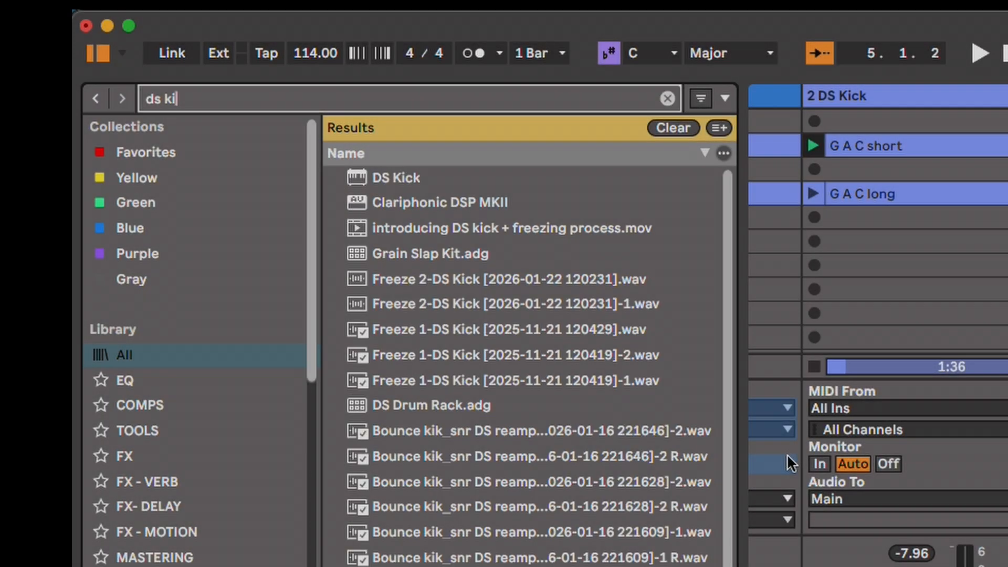
text(ck)
click(446, 178)
Search the browser for "ds snare" and select the DS Snare instrument.
click(287, 100)
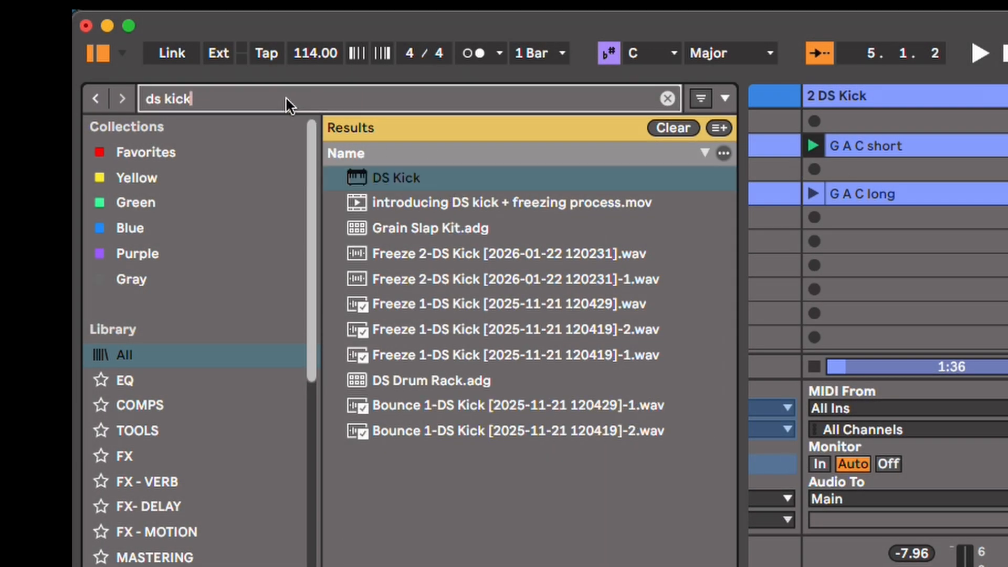
key(BackSpace)
key(BackSpace)
key(BackSpace)
key(BackSpace)
text(snare)
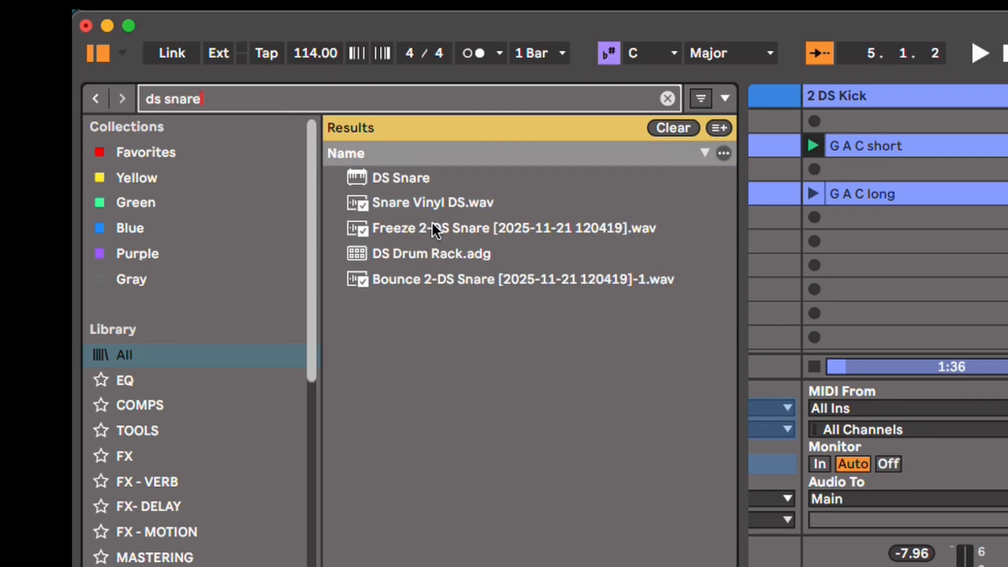
click(423, 178)
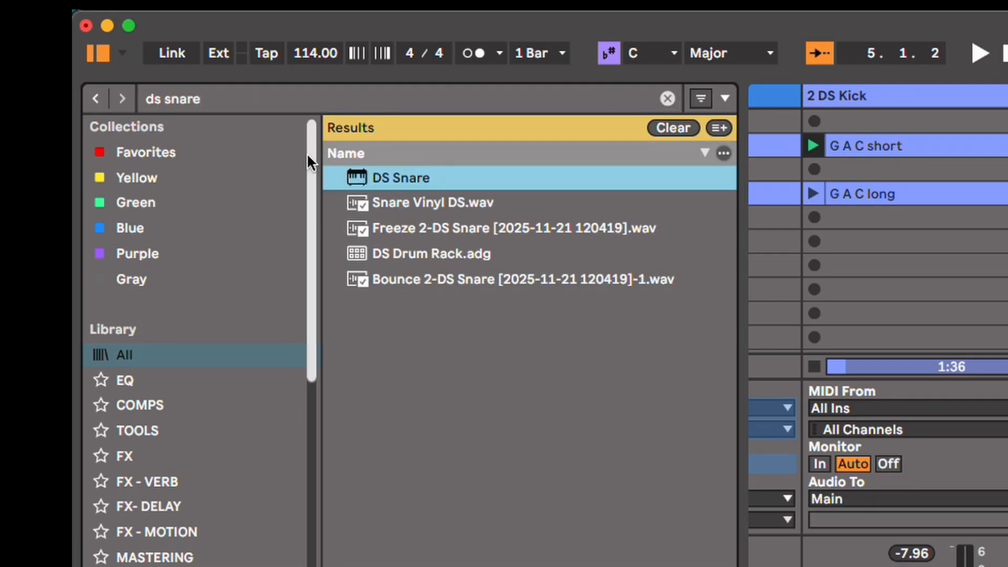
Search the browser for "ds cymb" and select the DS Cymbal instrument.
click(266, 99)
key(BackSpace)
key(BackSpace)
key(BackSpace)
key(BackSpace)
key(BackSpace)
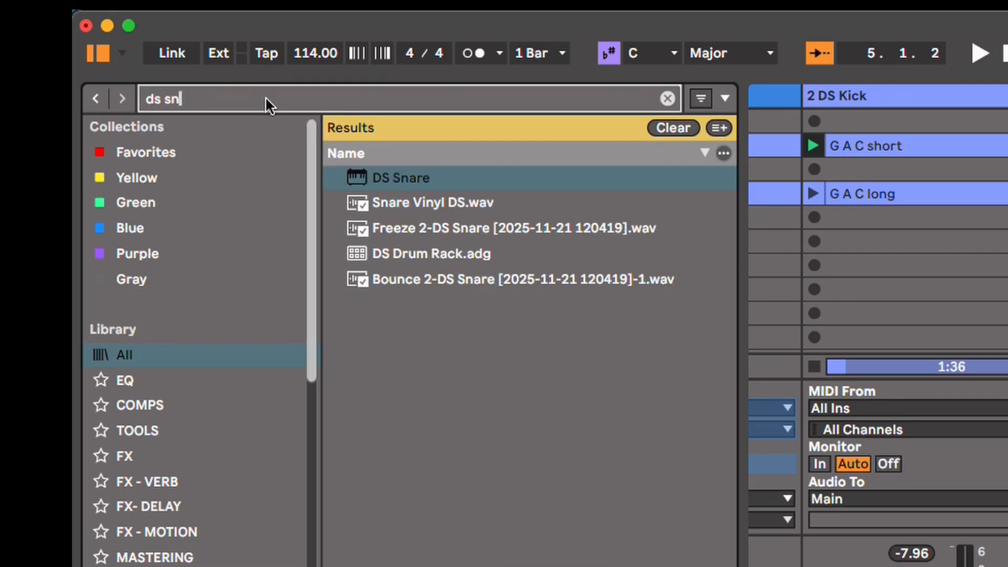
text(cymb)
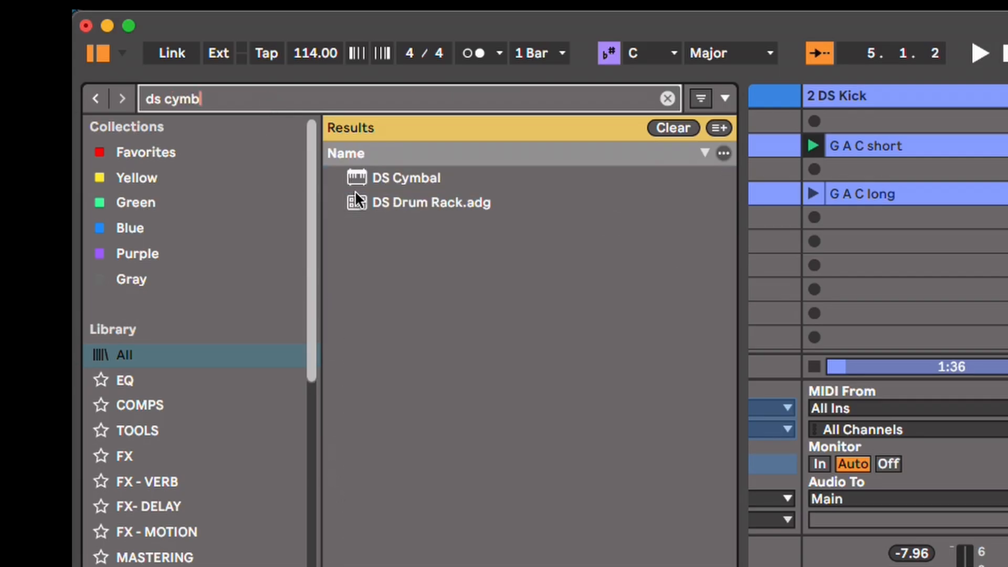
click(406, 181)
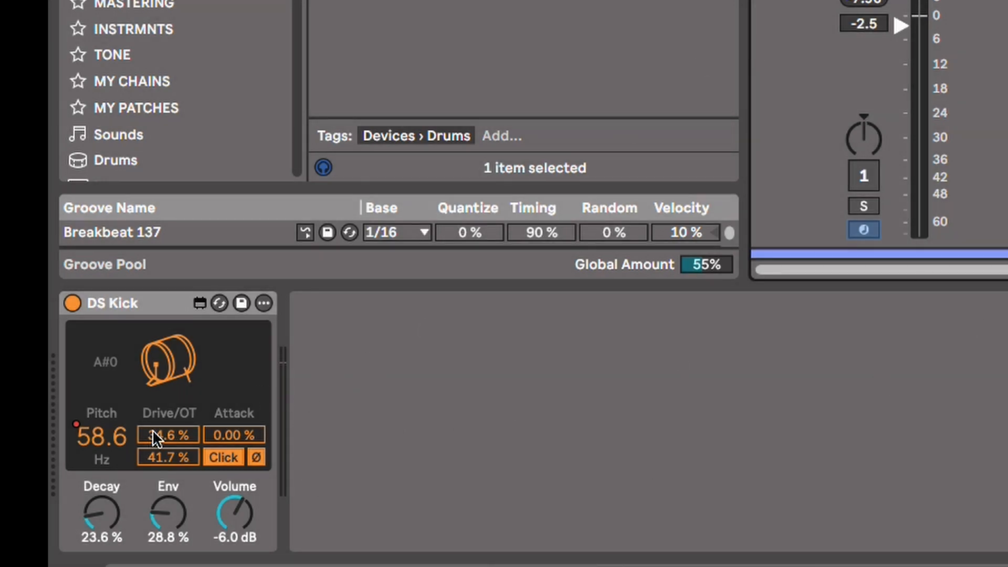
Audition the DS Kick instrument twice and hide the browser.
click(155, 364)
click(158, 365)
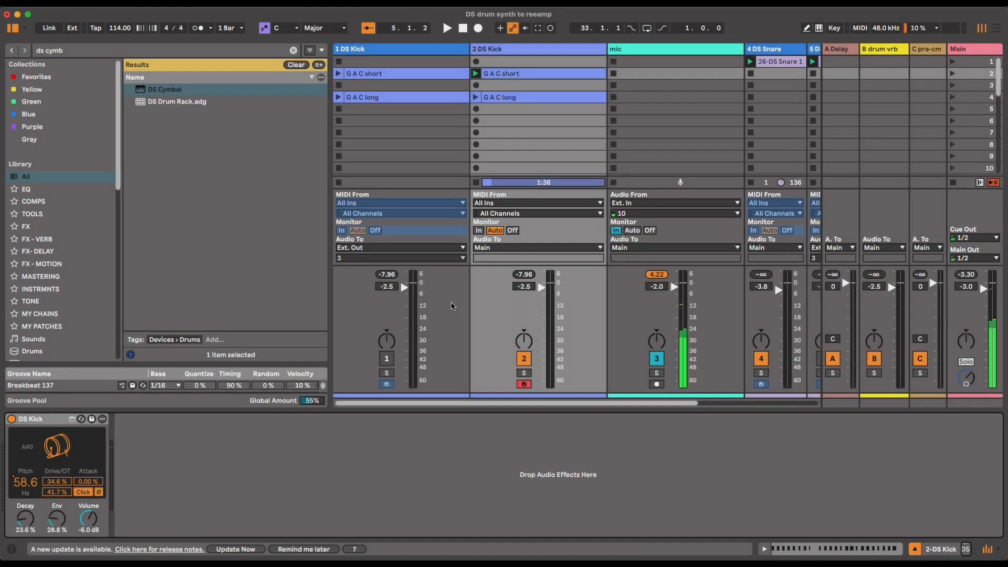
key(super+alt+b)
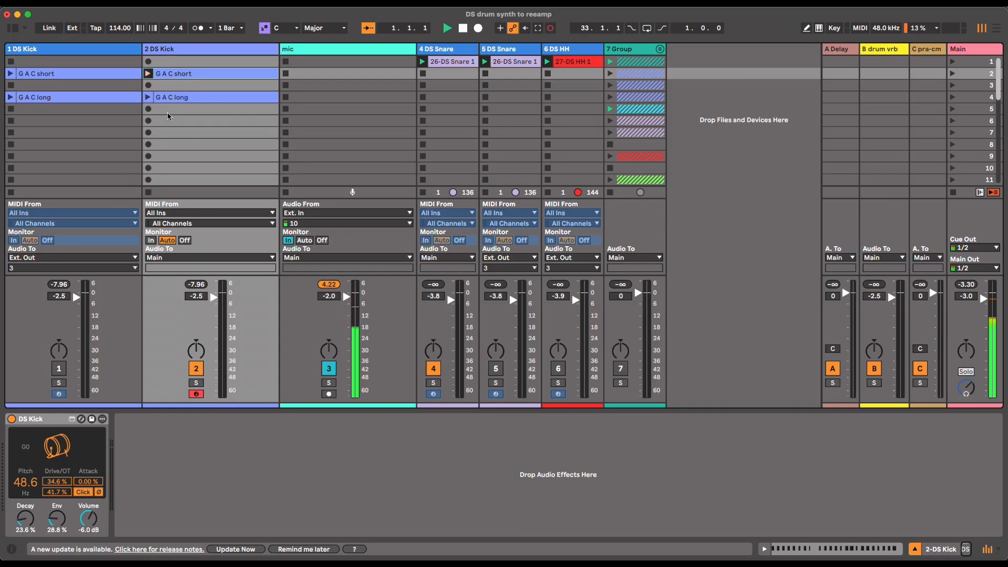
Select the G A C long and G A C short clips on the 2 DS Kick track and view the short clip's available commands.
click(171, 98)
click(178, 75)
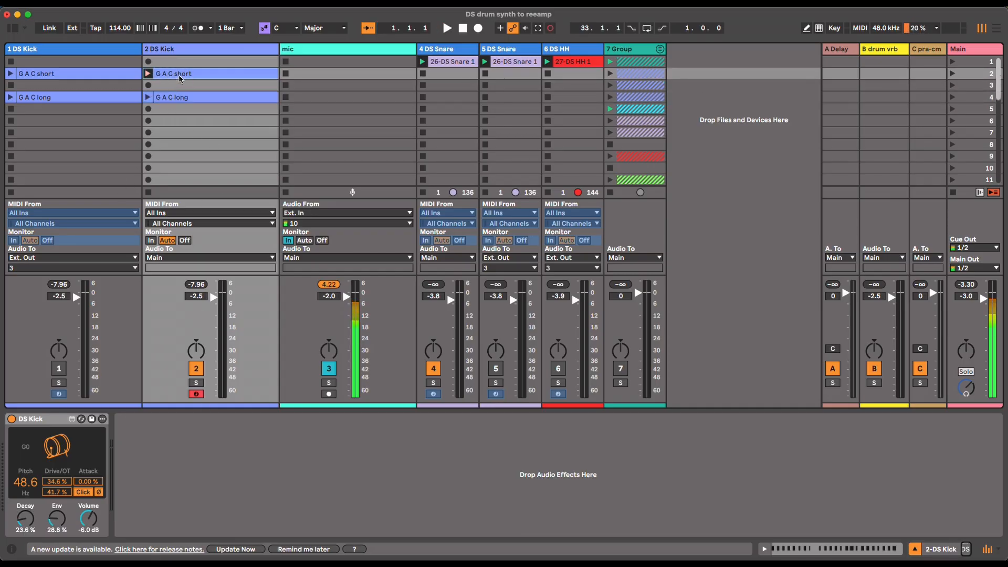
click(208, 101)
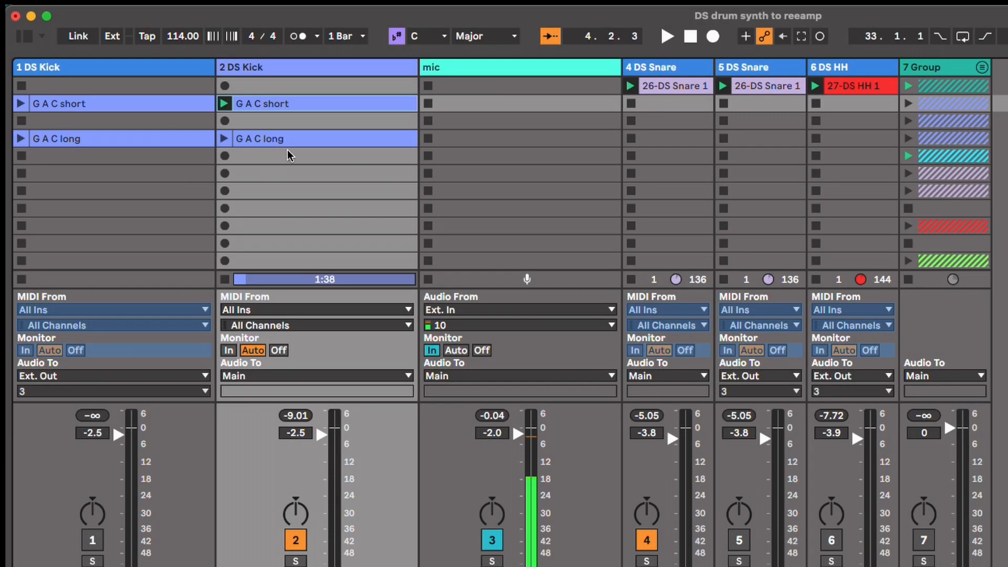
click(203, 98)
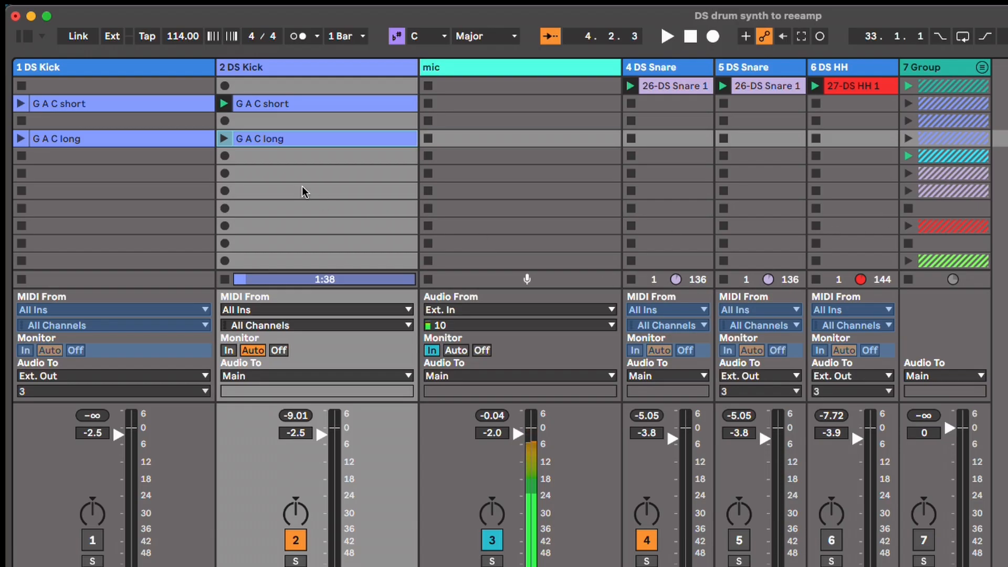
click(277, 108)
right_click(277, 107)
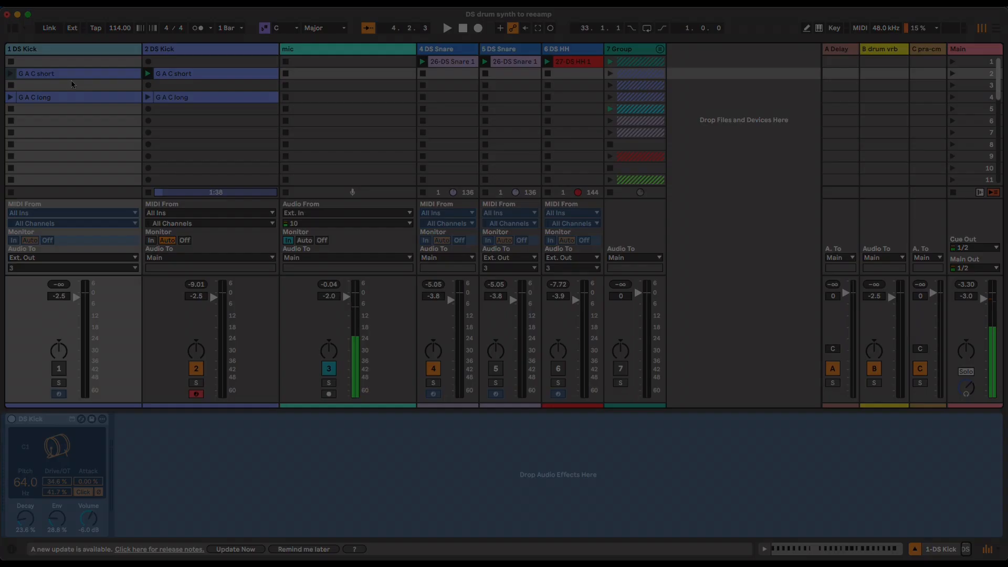
Examine the freeze and bounce commands for the 1 DS Kick track and select its G A C short clip.
right_click(73, 82)
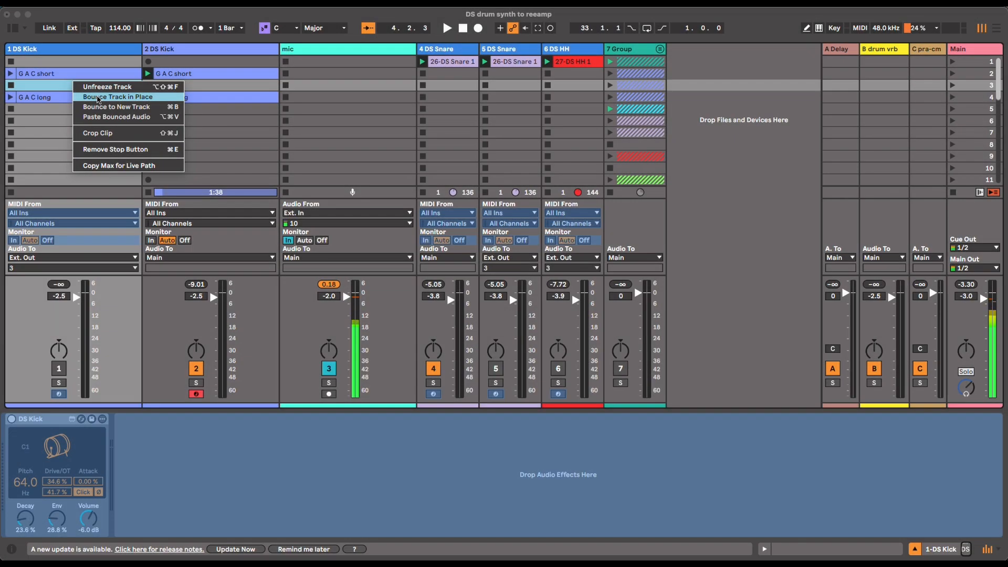
click(34, 85)
click(65, 77)
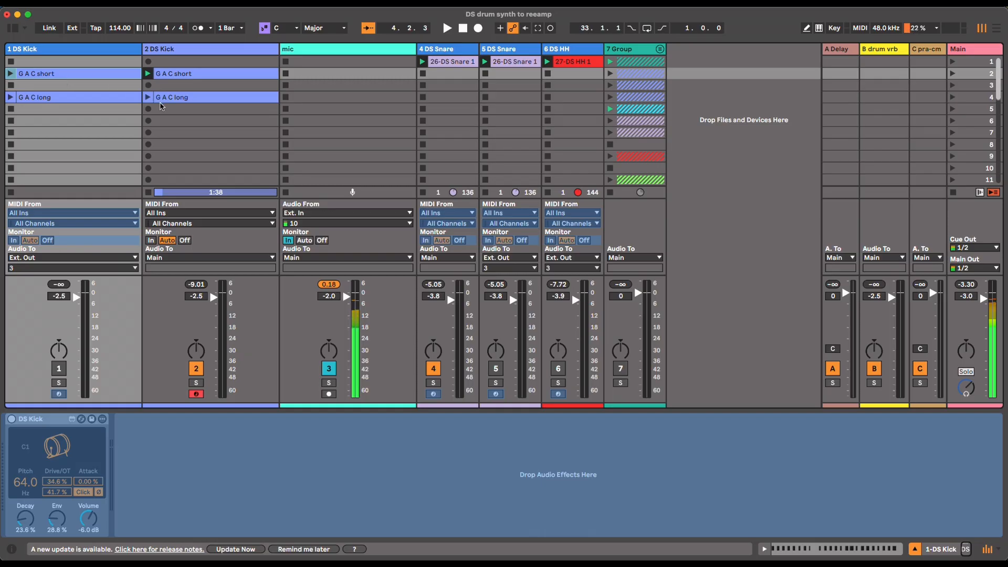
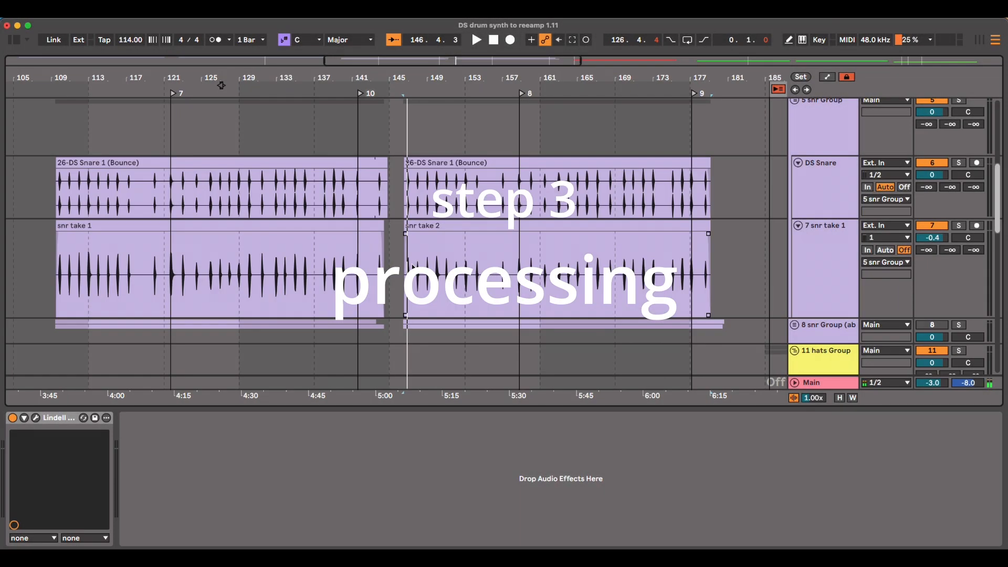
scroll(191, 211, up, 3)
scroll(210, 218, left, 2)
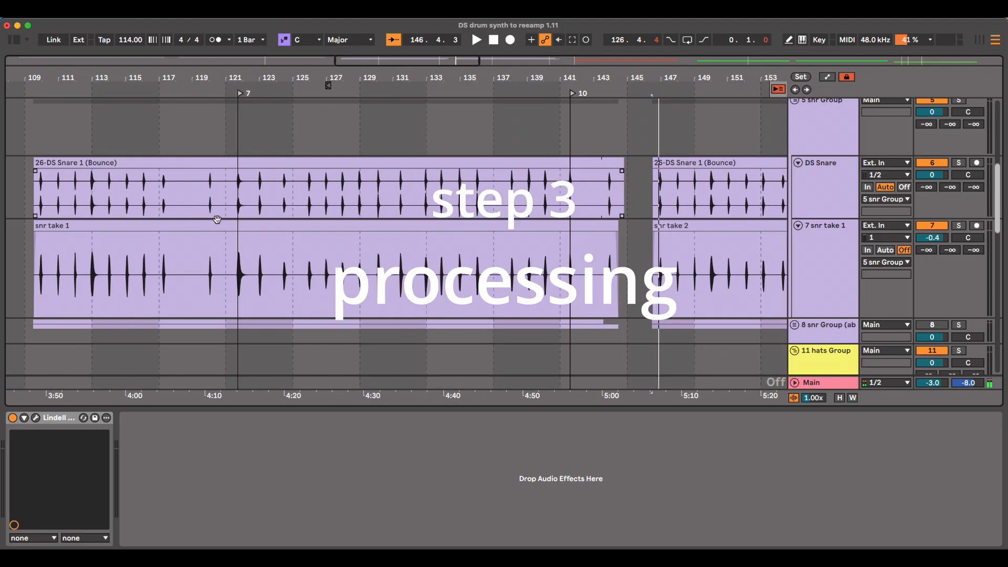
scroll(238, 218, down, 5)
scroll(249, 212, up, 3)
scroll(250, 212, down, 4)
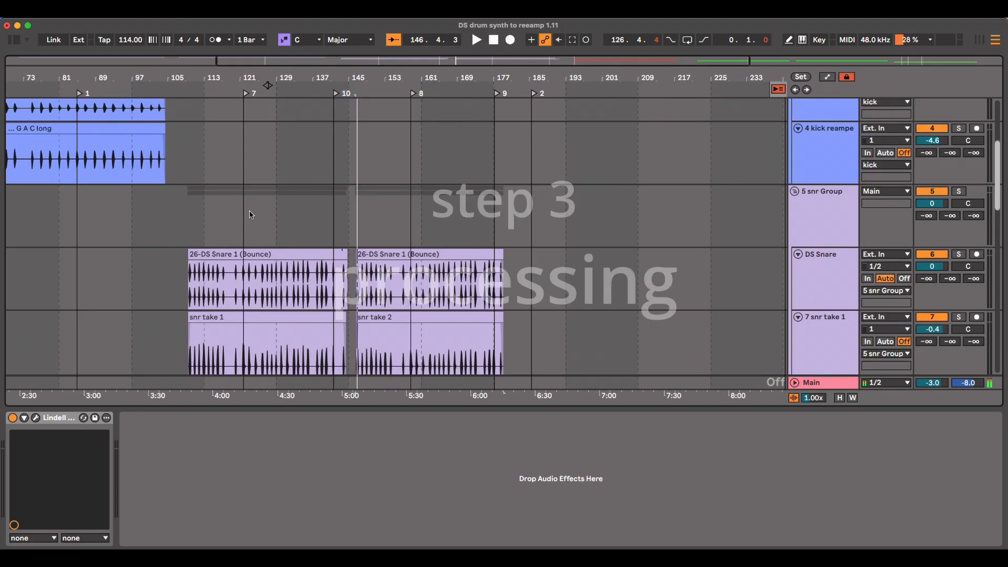
Select the G A C long (Bounce) clip on the DS Kick track and the G A C long clip on the kick reamp track in turn.
scroll(250, 211, left, 3)
scroll(179, 220, up, 1)
scroll(179, 220, up, 3)
click(131, 209)
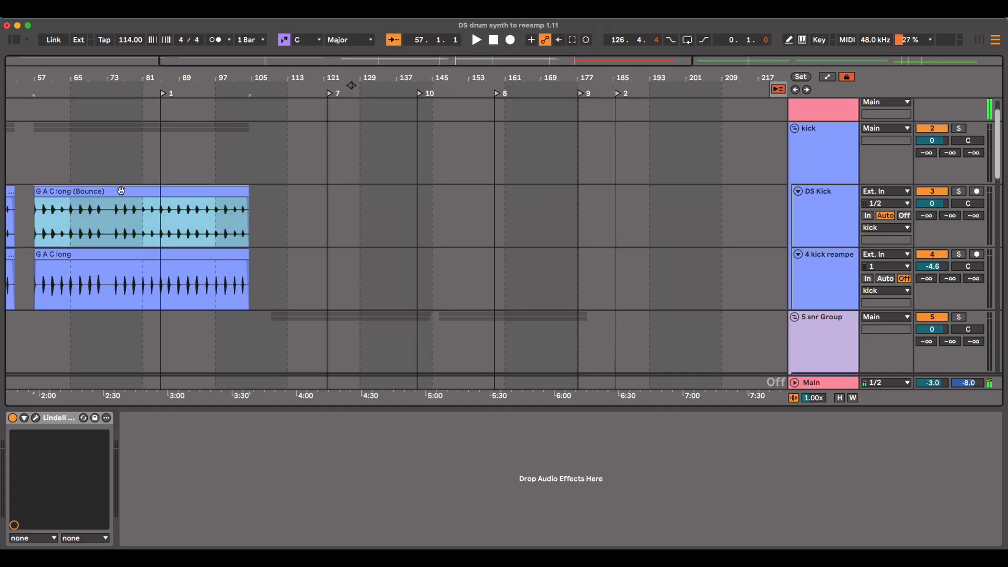
scroll(143, 240, left, 2)
click(155, 255)
scroll(228, 275, down, 3)
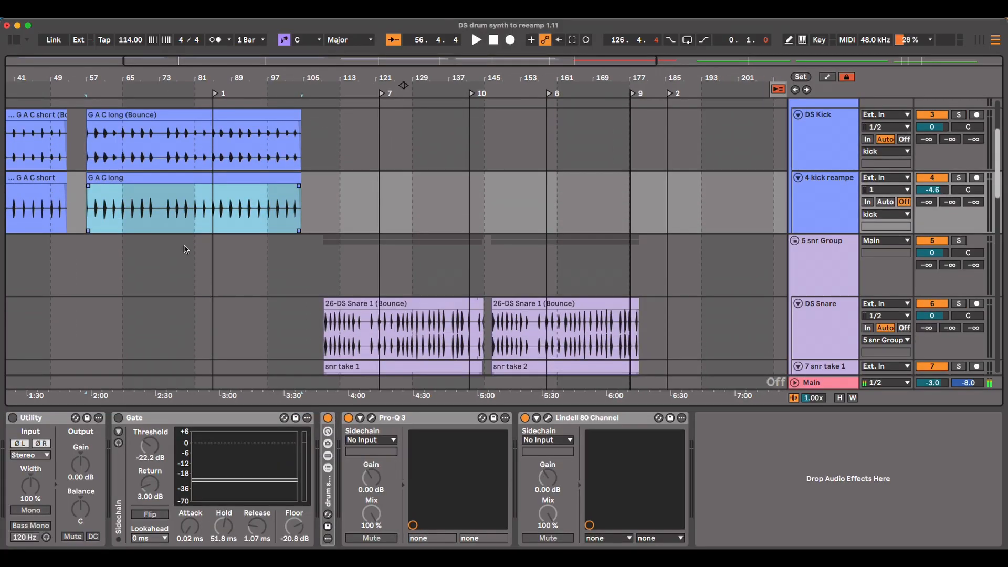
scroll(228, 274, up, 4)
scroll(366, 259, left, 2)
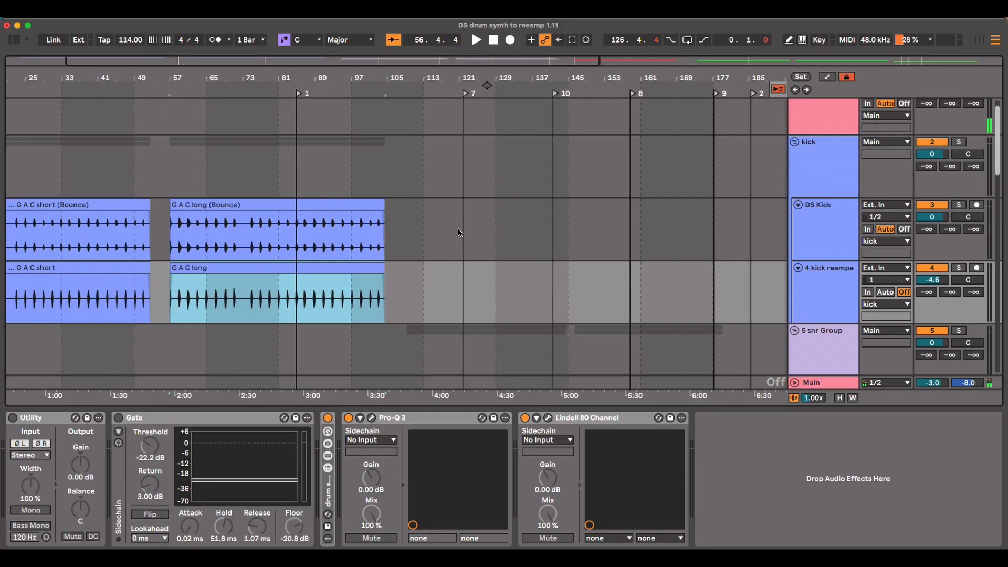
Select the snr take 1 and snr take 2 clips, followed by the second bounced clip on the DS Snare track.
scroll(366, 259, down, 6)
scroll(370, 258, right, 4)
click(372, 257)
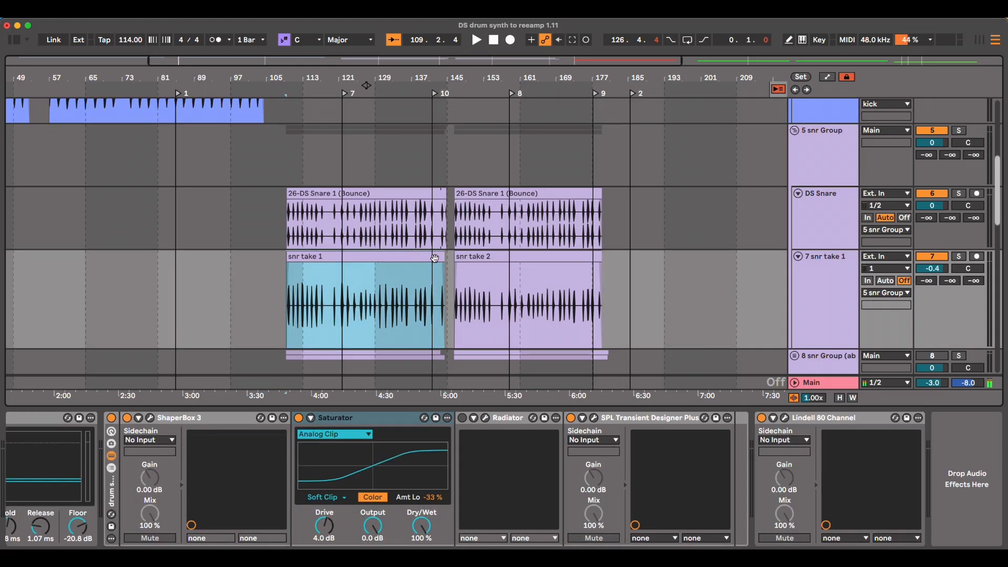
click(486, 254)
click(411, 202)
click(494, 202)
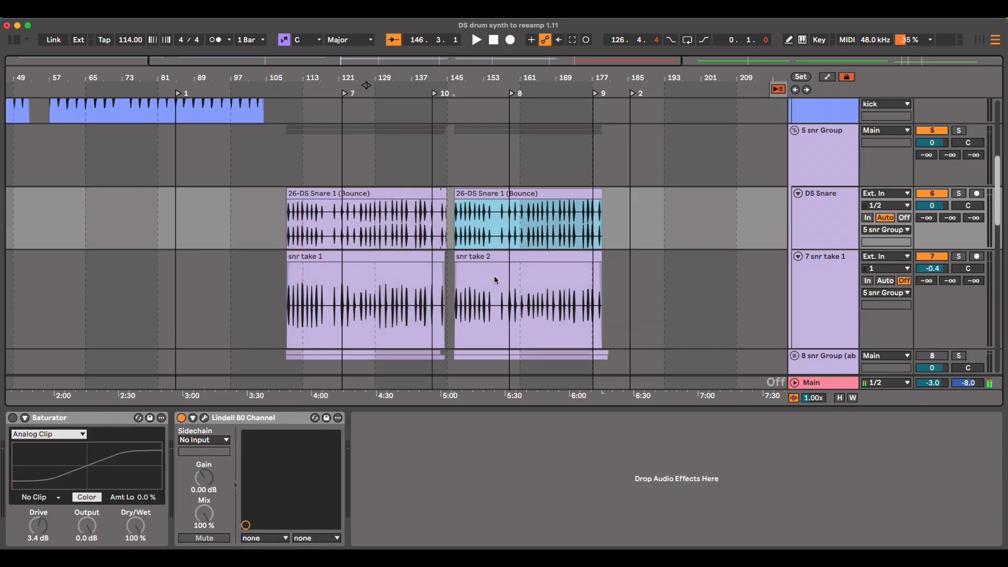
Select the hats take 1 clip in the hats Group to view its processing chain.
scroll(493, 278, down, 5)
scroll(669, 320, down, 3)
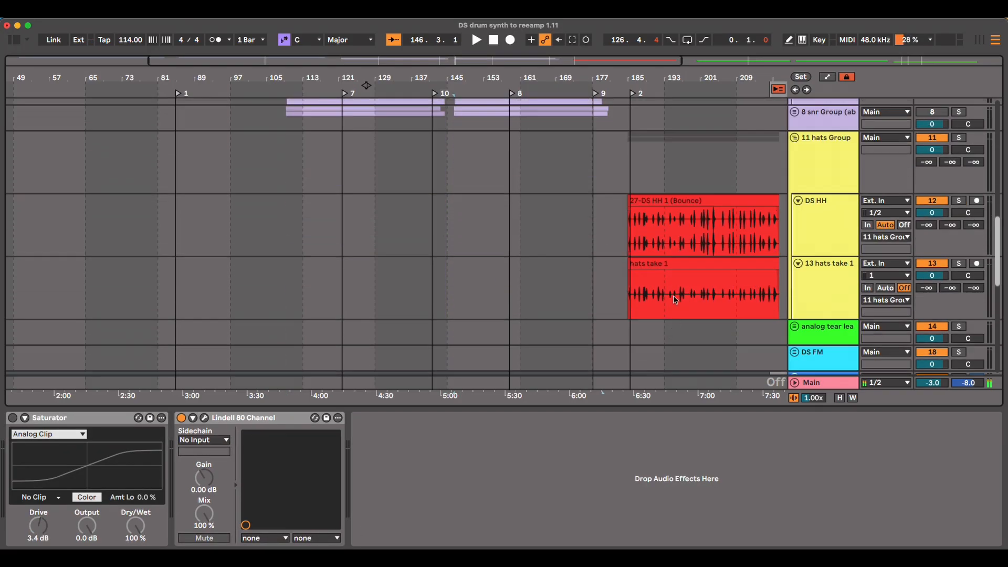
click(662, 263)
scroll(488, 208, up, 3)
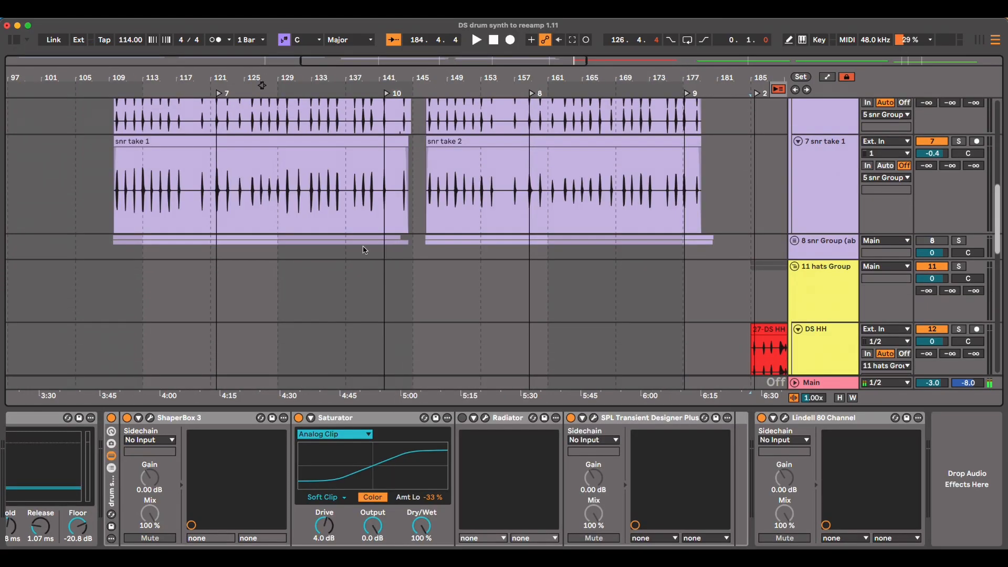
Select the snr take 1 clip, followed by the snr take 2 clip, on the snare reamp track.
scroll(328, 268, up, 2)
scroll(277, 297, up, 3)
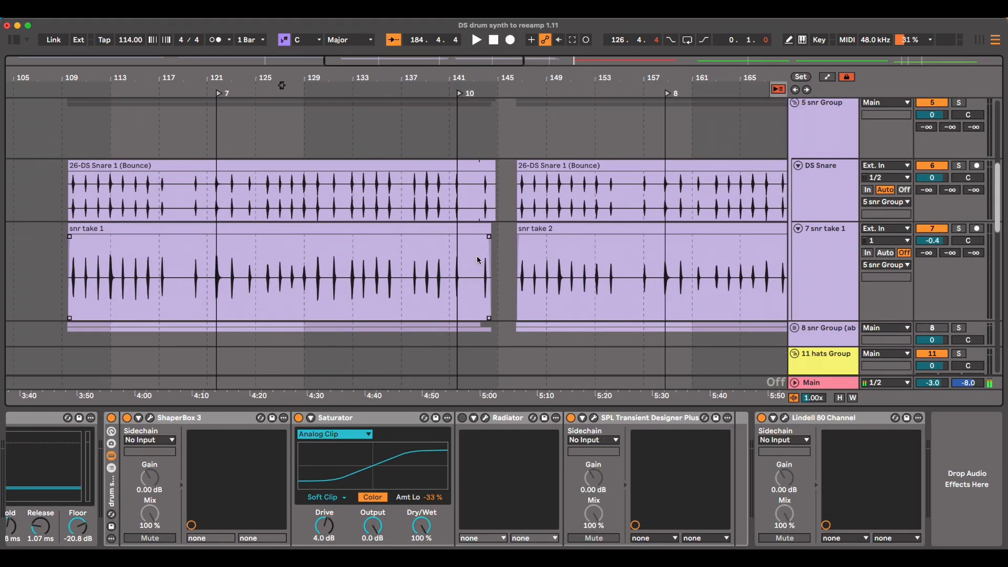
click(209, 233)
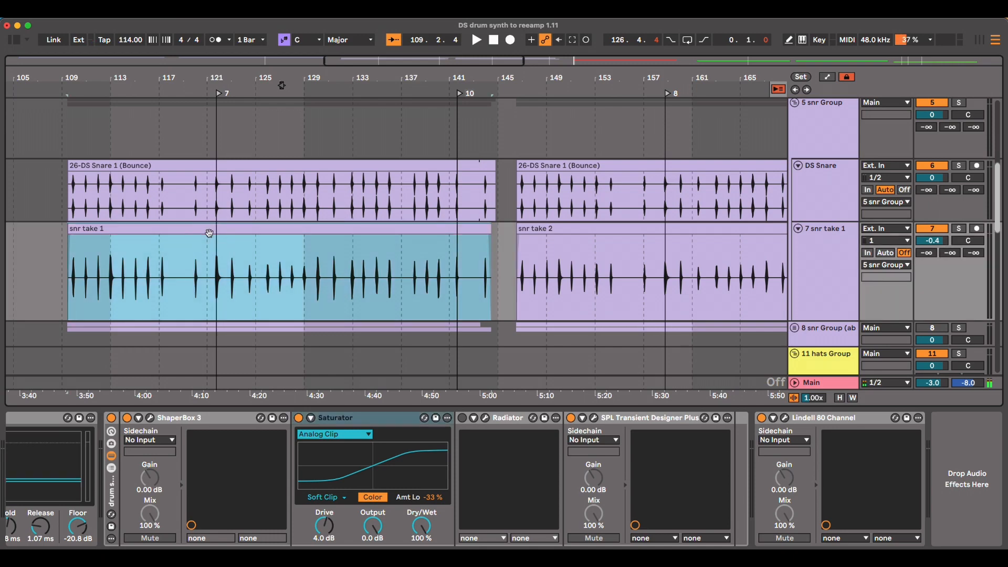
scroll(209, 257, up, 3)
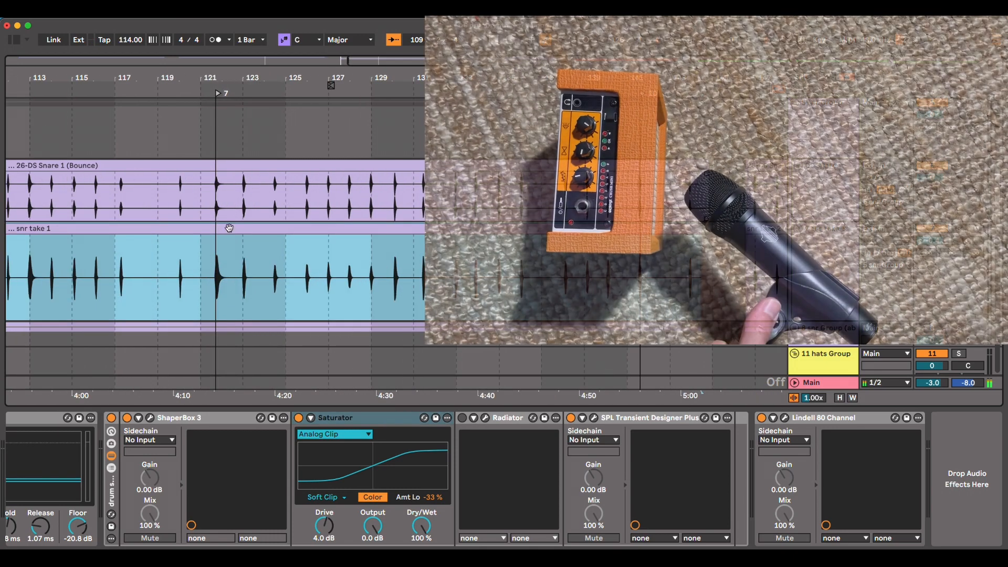
scroll(225, 232, down, 3)
key(Right)
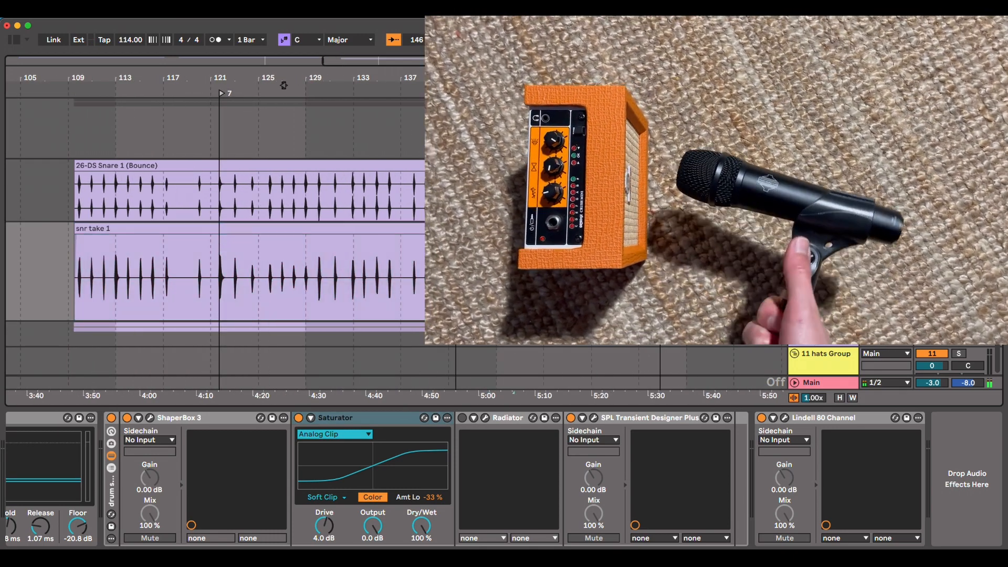
Compare the first DS Snare bounce with snr take 1 and select ShaperBox 3 to view the reamp track's device chain.
drag(169, 85, 195, 85)
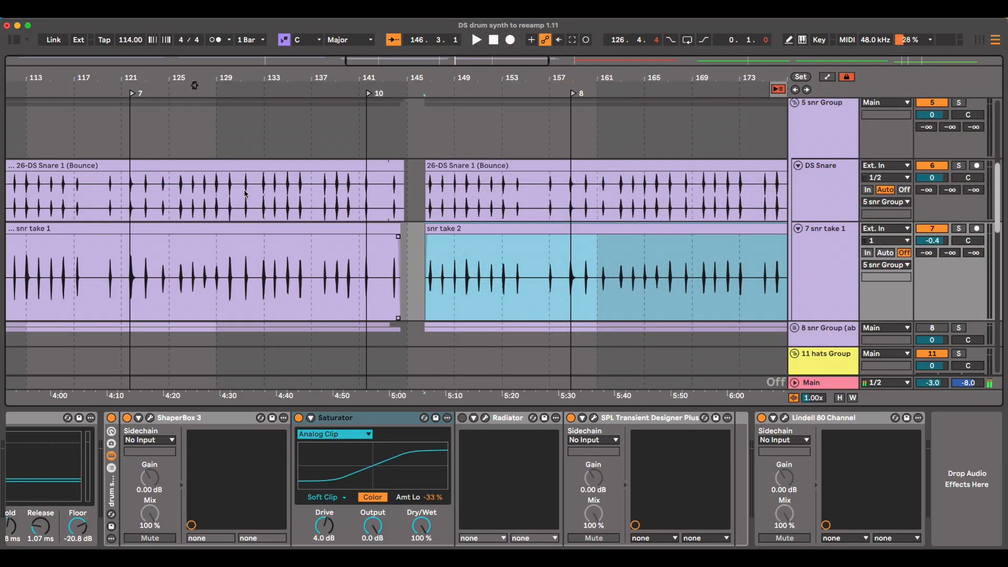
click(235, 167)
click(287, 284)
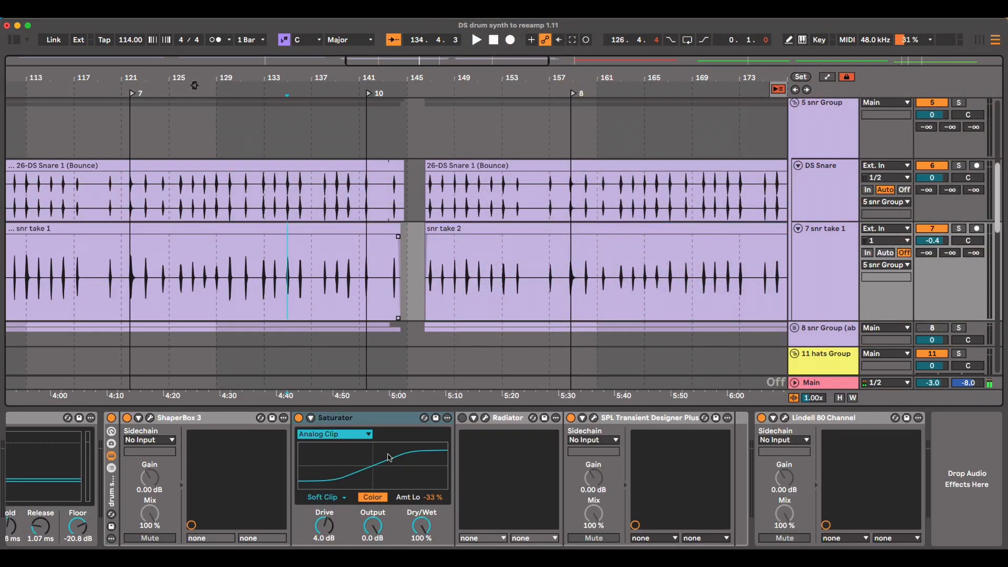
click(201, 424)
scroll(241, 450, left, 5)
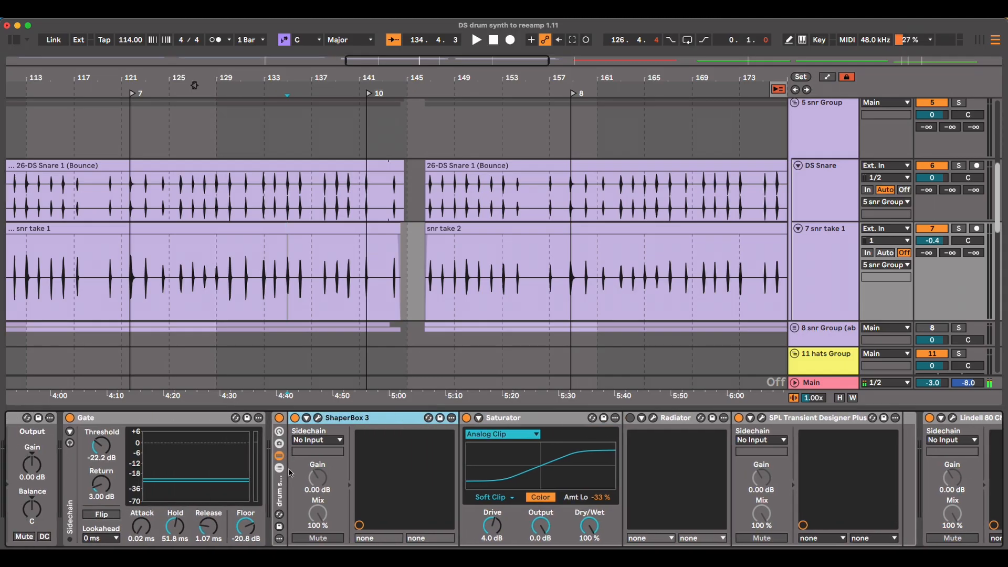
scroll(155, 263, left, 3)
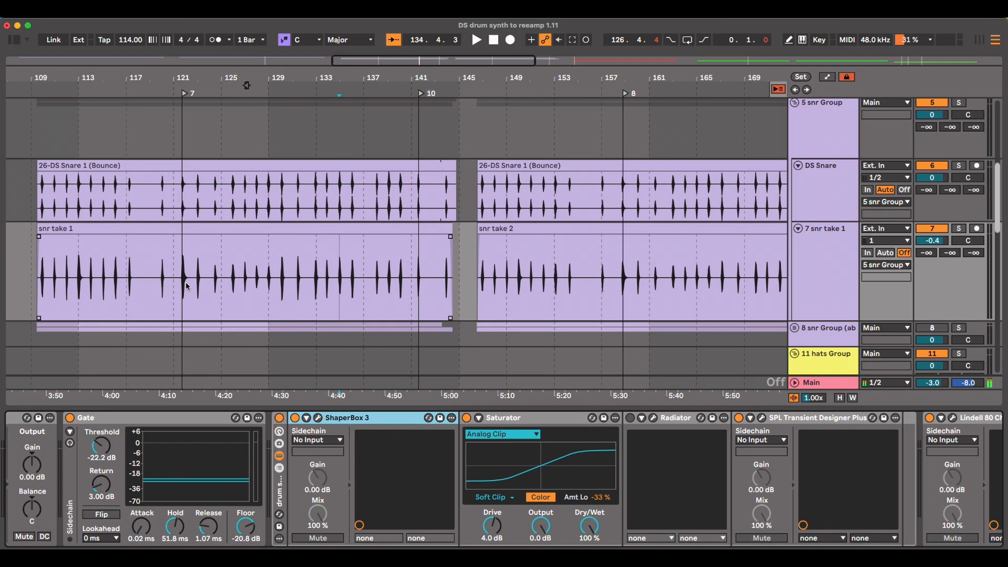
Audition the snare tracks at locators 7, 8, 10 and 9, then stop playback inside the snr take 2 clip.
click(182, 273)
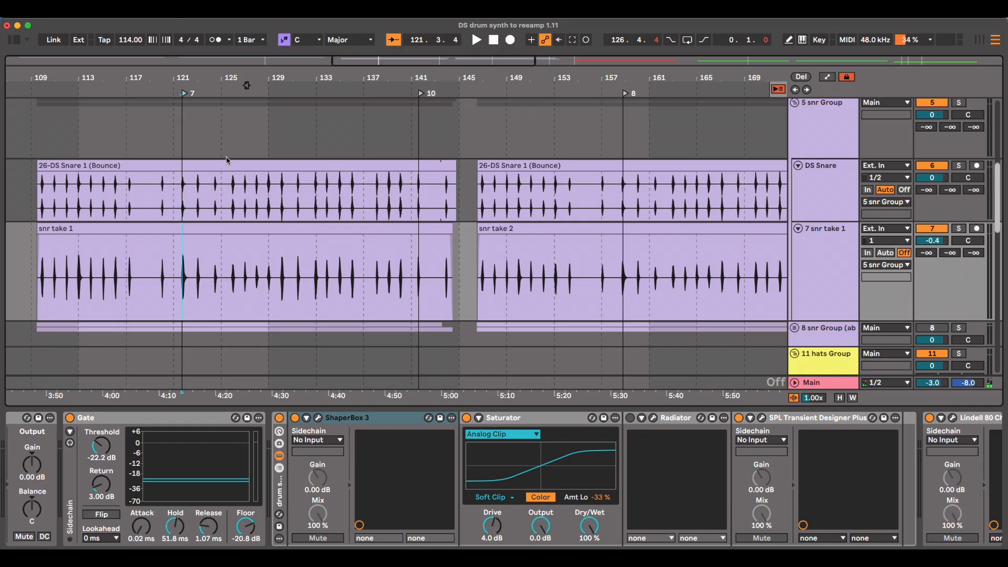
key(space)
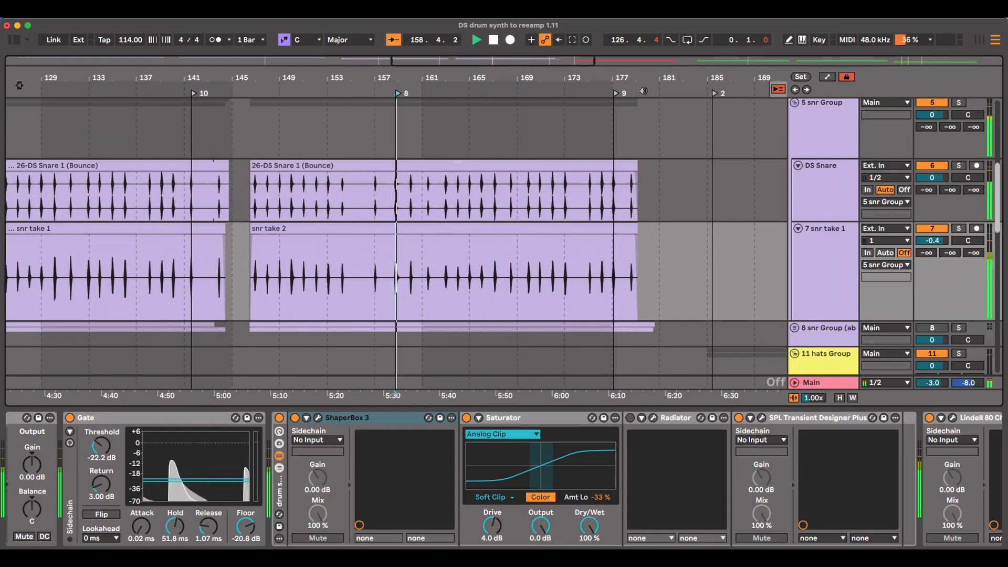
click(192, 95)
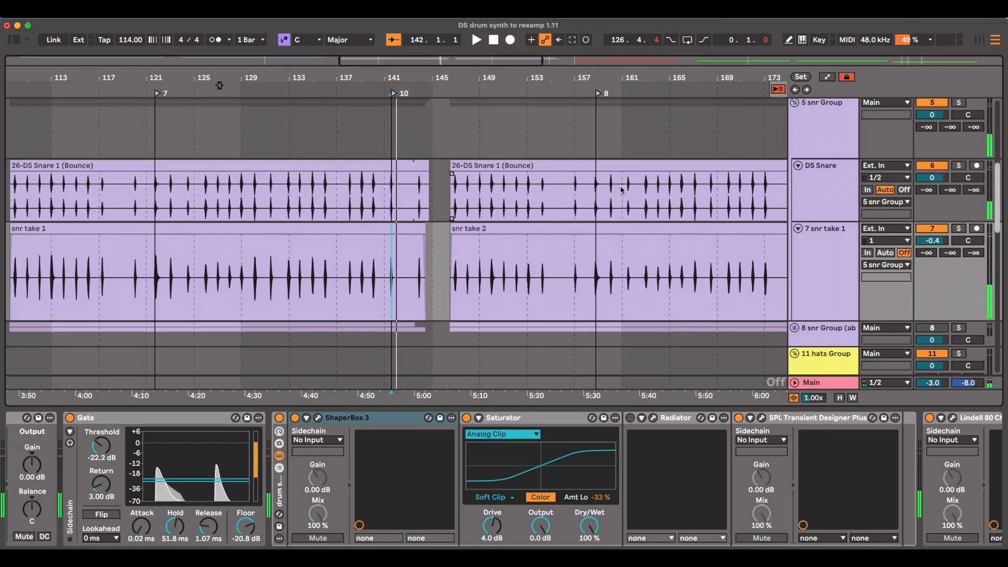
scroll(621, 191, right, 5)
click(578, 94)
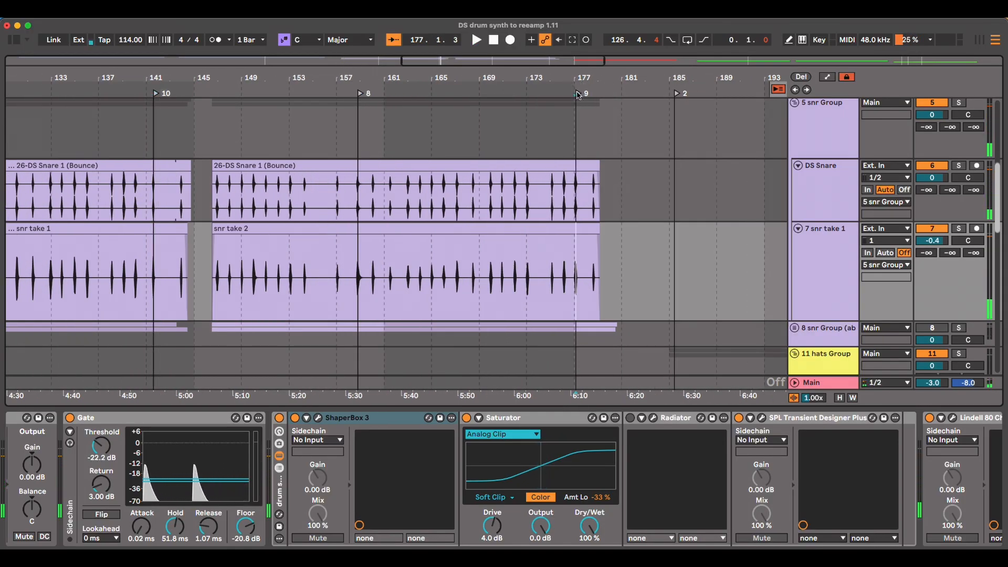
key(space)
key(space)
key(space)
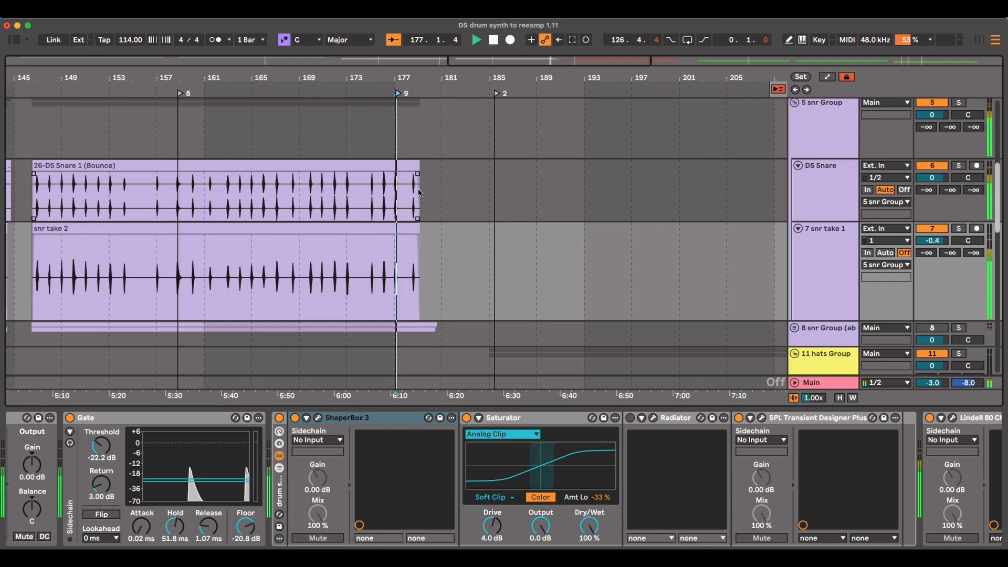
click(250, 270)
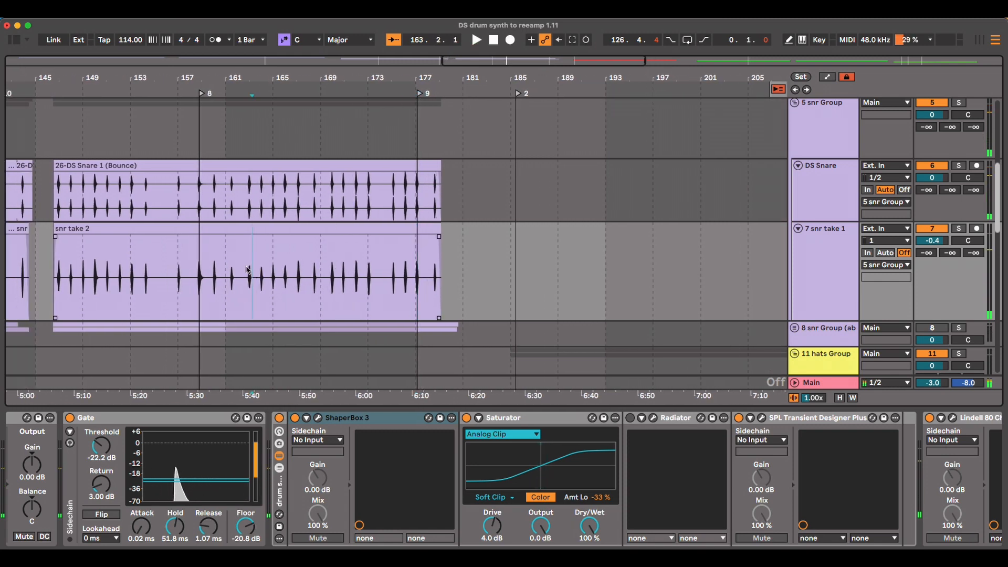
Locate the snare hit in bar 131 and compare its shape in the DS Snare bounce and snr take 1.
scroll(250, 270, left, 7)
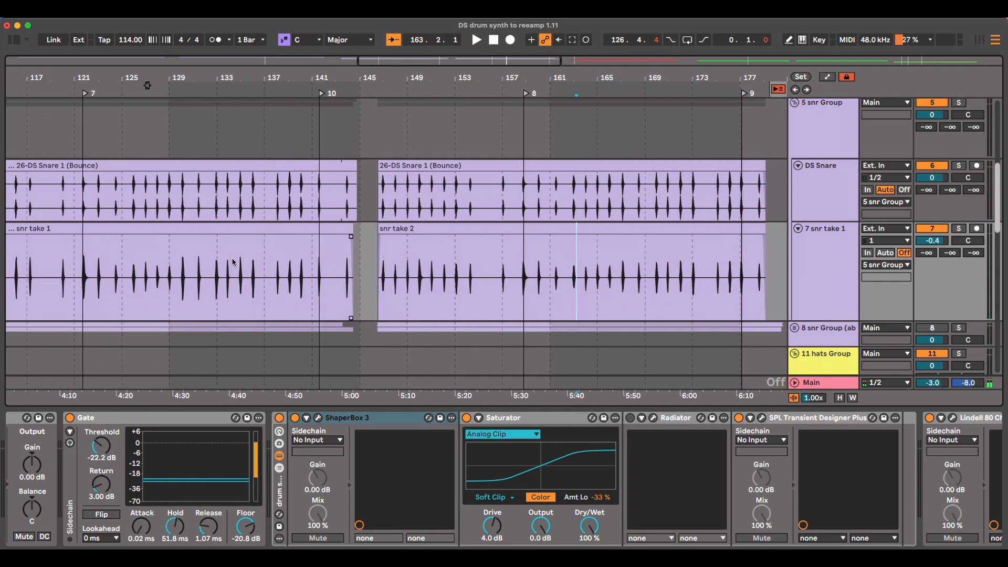
scroll(234, 262, left, 3)
scroll(285, 285, up, 5)
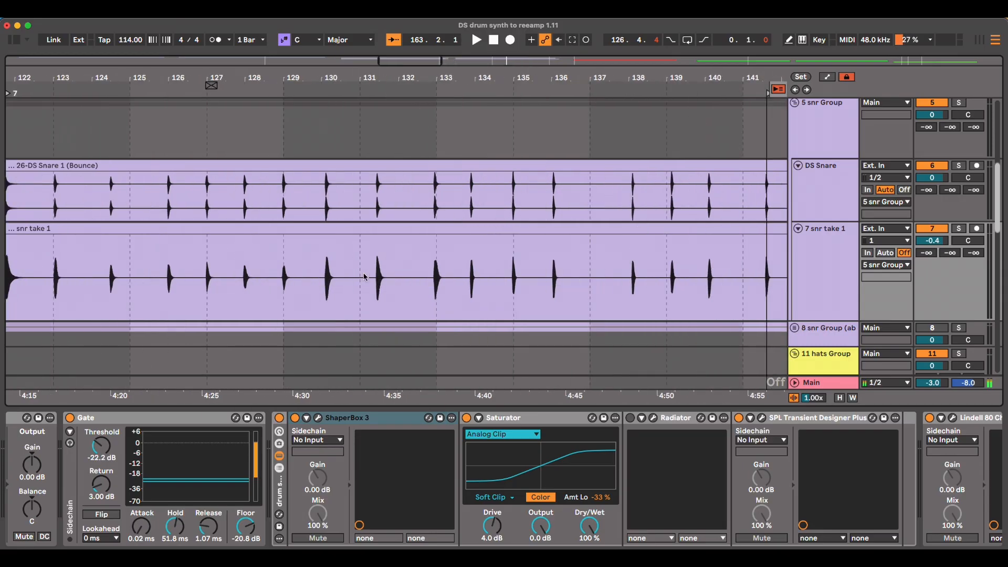
scroll(368, 263, up, 10)
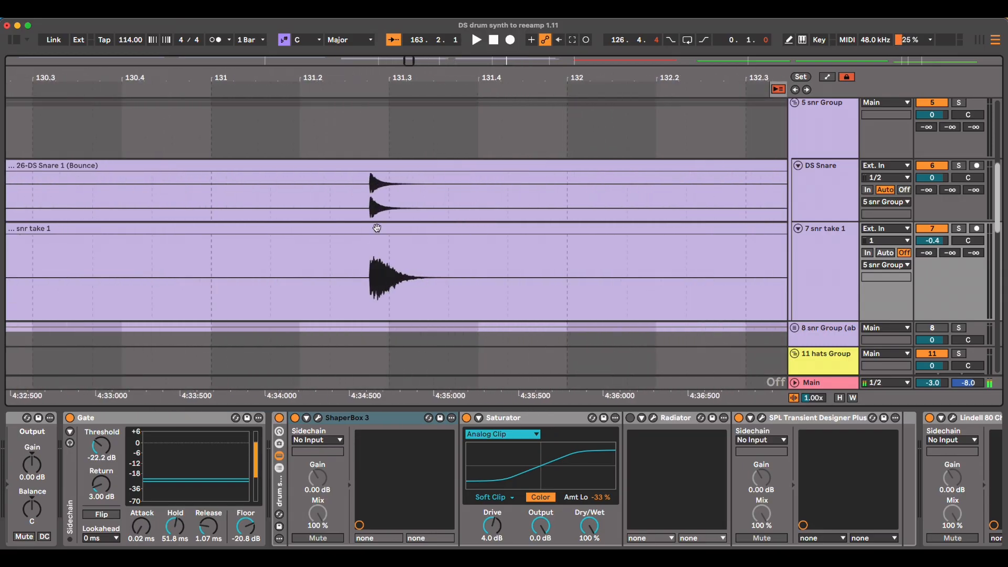
scroll(376, 265, up, 3)
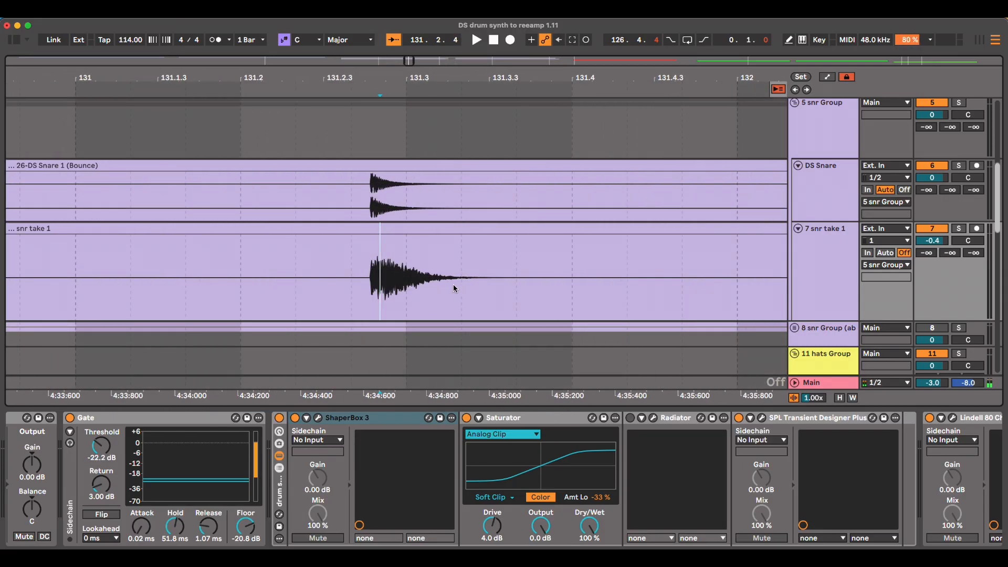
scroll(380, 280, up, 3)
scroll(374, 293, down, 2)
Examine the onset of the bar 131 snare hit up close to compare the phase of the bounce and snr take 1.
scroll(371, 263, up, 15)
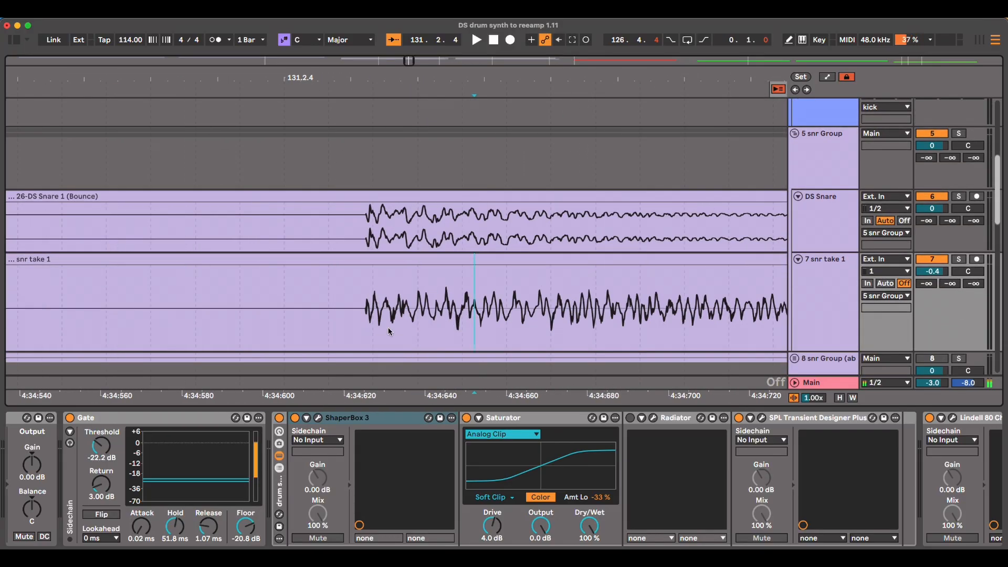
scroll(389, 332, up, 2)
scroll(386, 331, up, 2)
scroll(384, 329, down, 4)
scroll(381, 320, up, 2)
scroll(370, 288, up, 4)
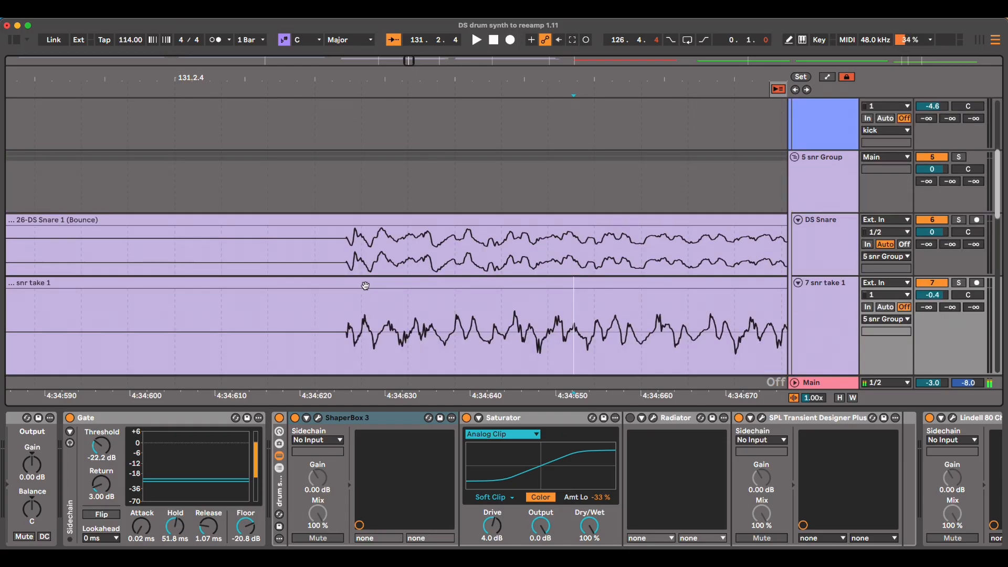
scroll(361, 302, up, 4)
scroll(346, 307, up, 4)
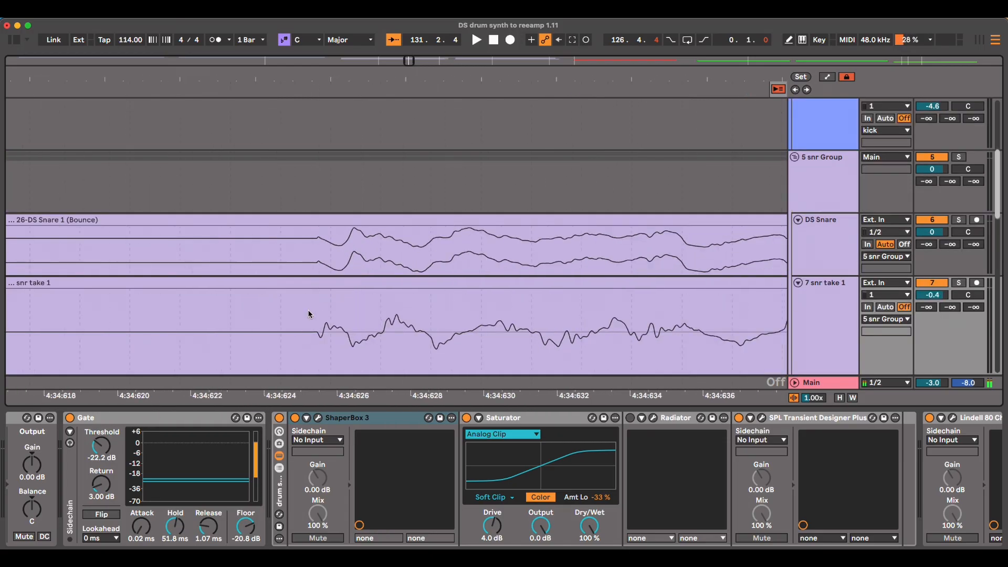
Switch to Firefox to view the Mastering The Mix phase relationship diagrams, and return to Live.
key(super+Tab)
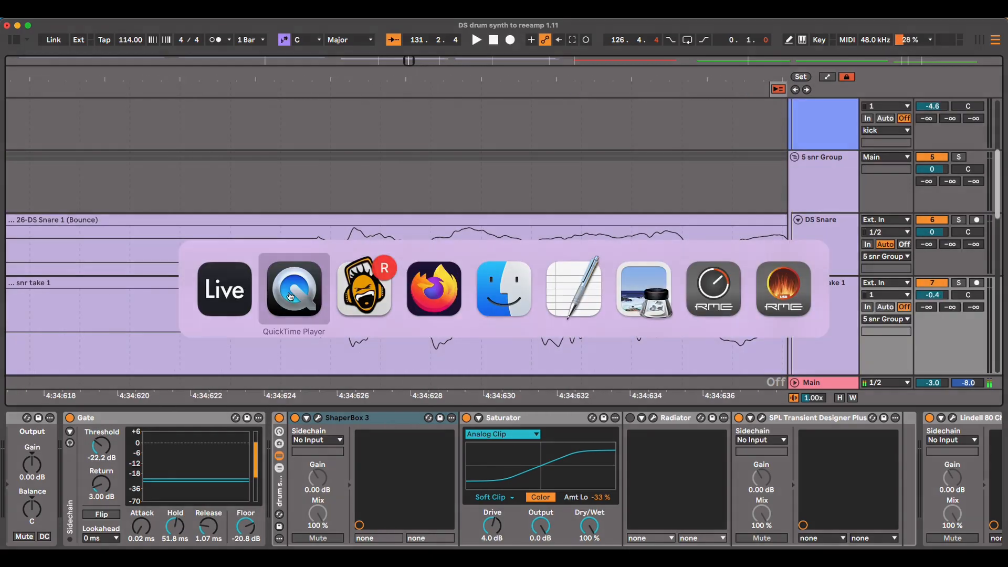
key(super+Tab)
key(super+Tab)
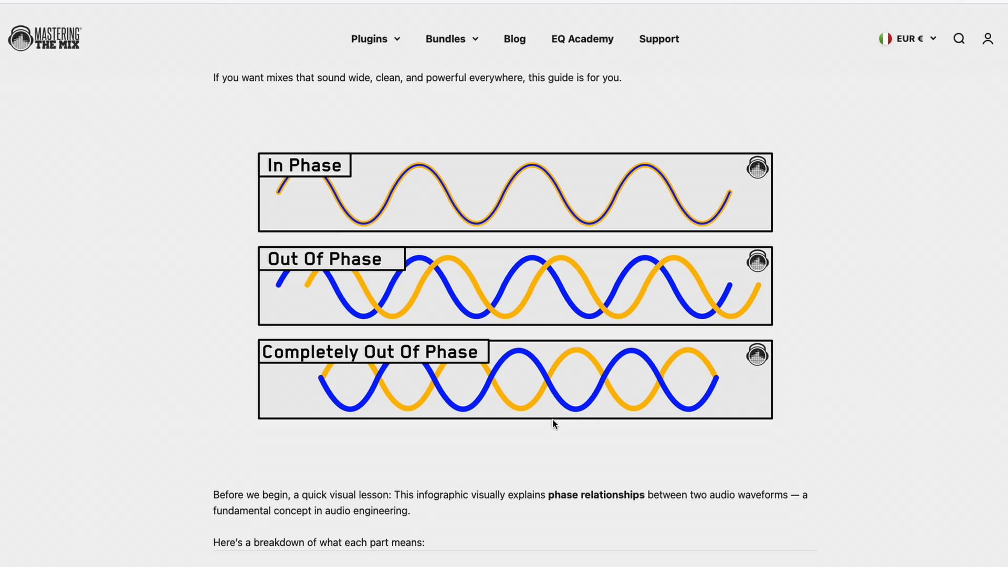
key(super+Tab)
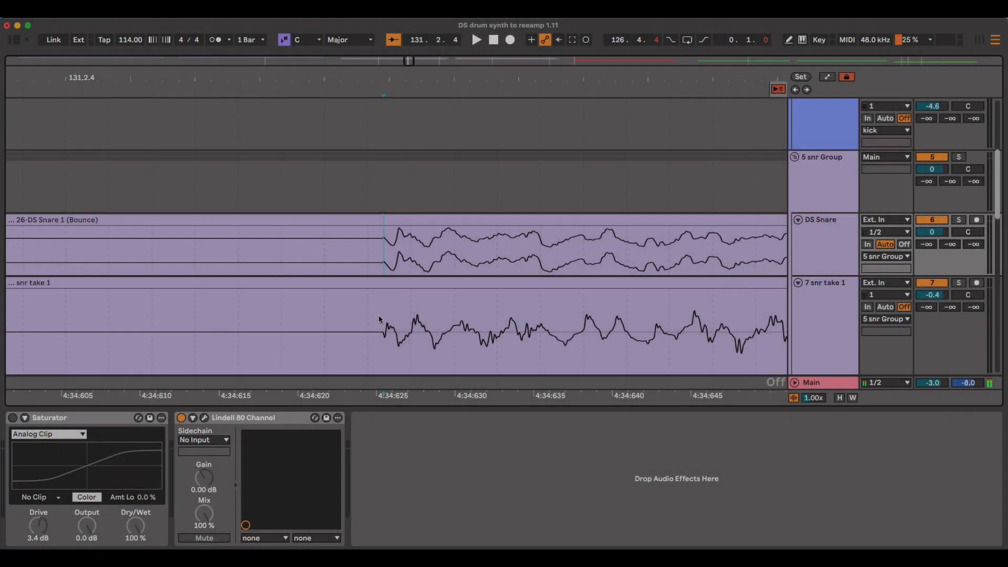
Place the insertion marker at the onset of the bar 131 hit in snr take 1 and compare the whole hit with the bounce.
click(379, 317)
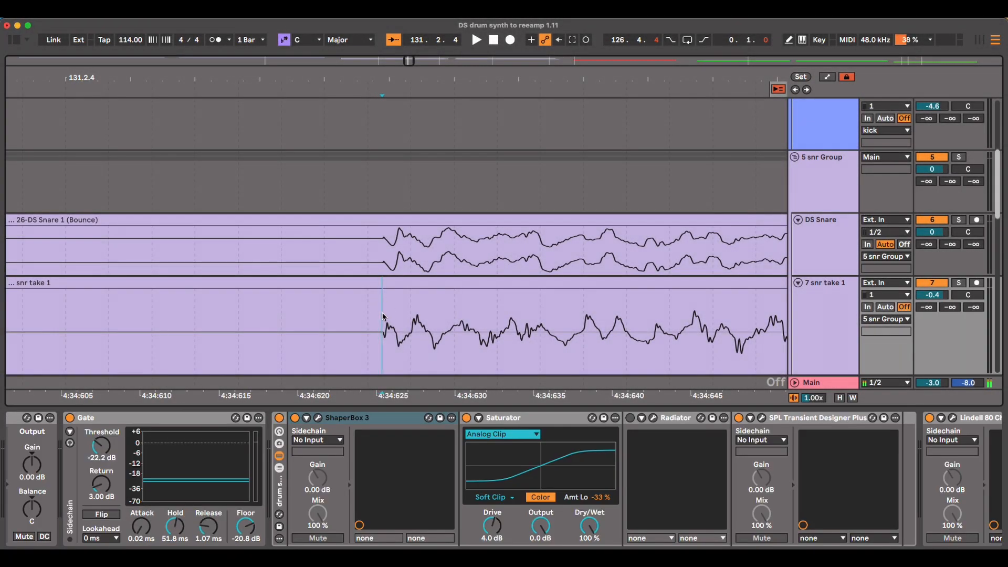
scroll(379, 314, down, 3)
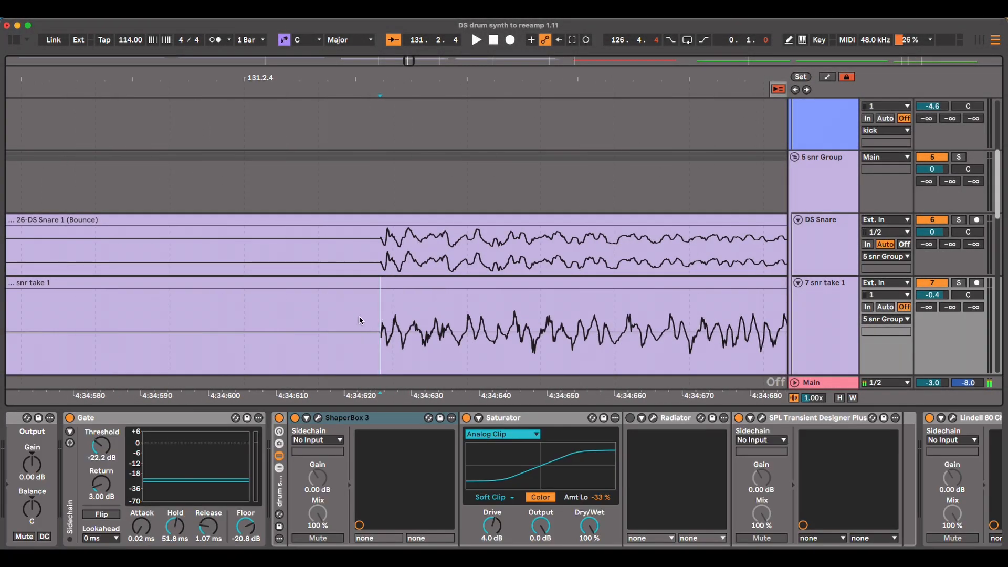
scroll(360, 321, down, 5)
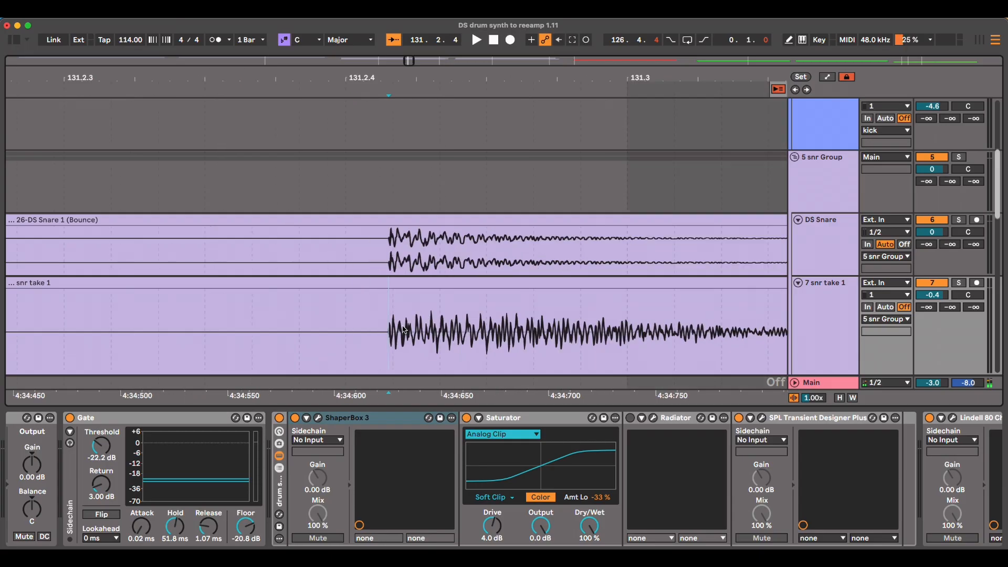
scroll(404, 329, down, 3)
scroll(352, 348, down, 2)
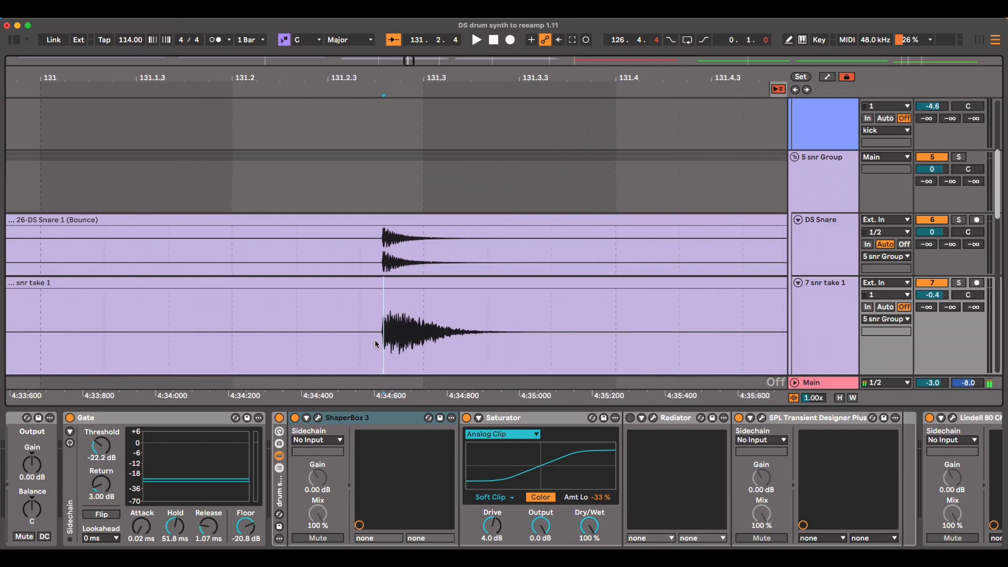
Place the insertion marker on the bar 131 hit in the DS Snare bounce and compare its waveform with snr take 1 at several zoom levels.
scroll(371, 331, down, 5)
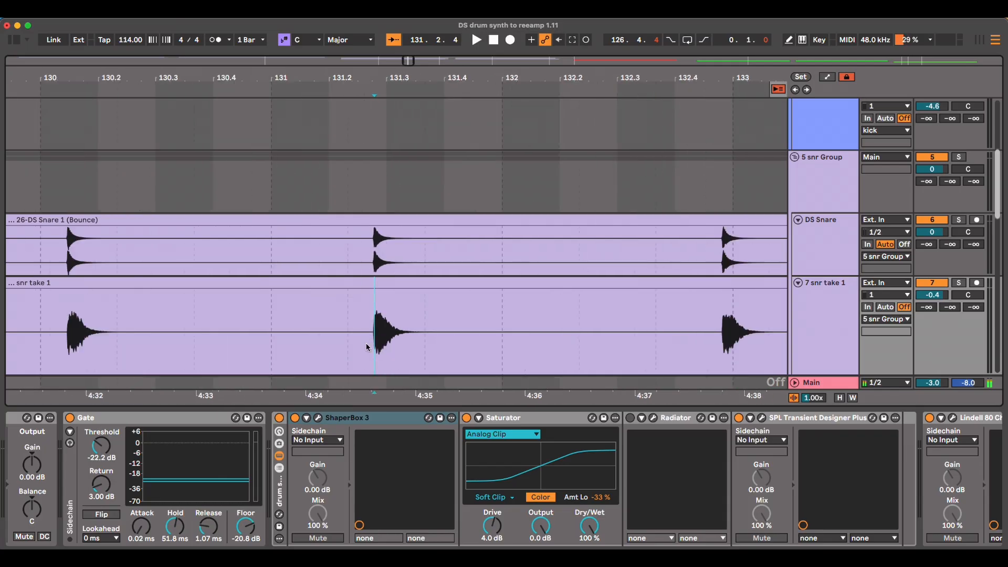
scroll(366, 342, down, 3)
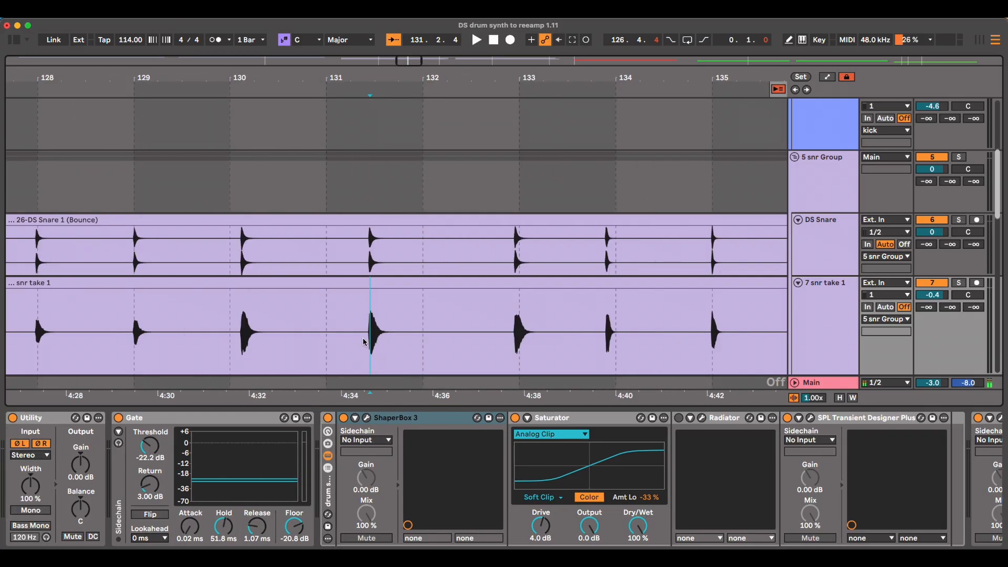
scroll(366, 344, up, 3)
click(380, 253)
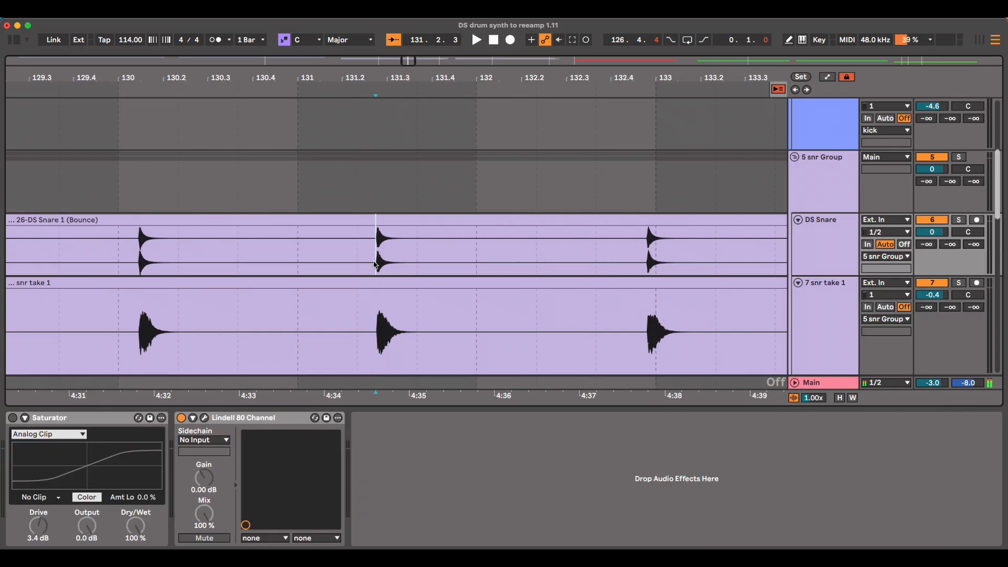
scroll(380, 262, up, 10)
scroll(414, 251, up, 5)
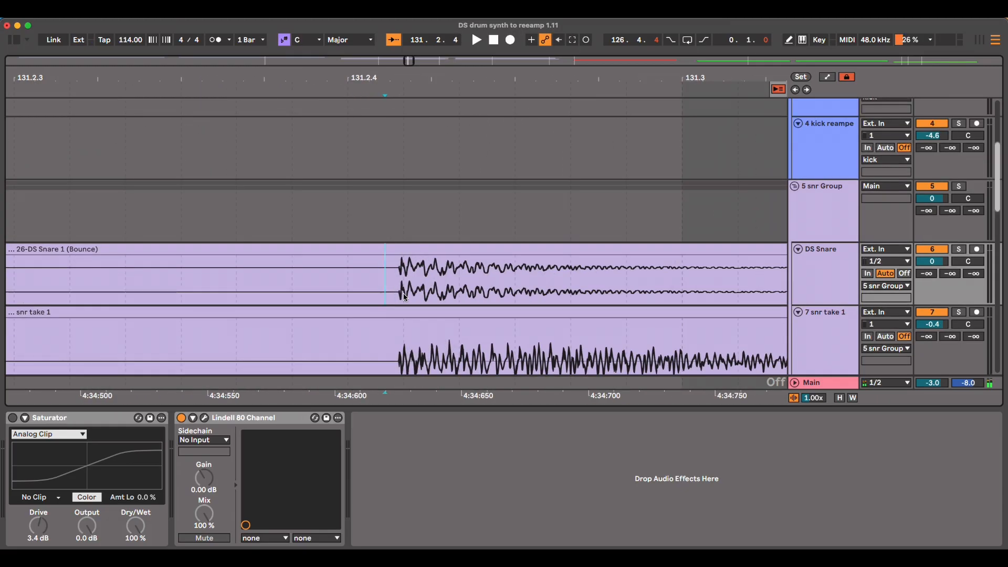
click(441, 274)
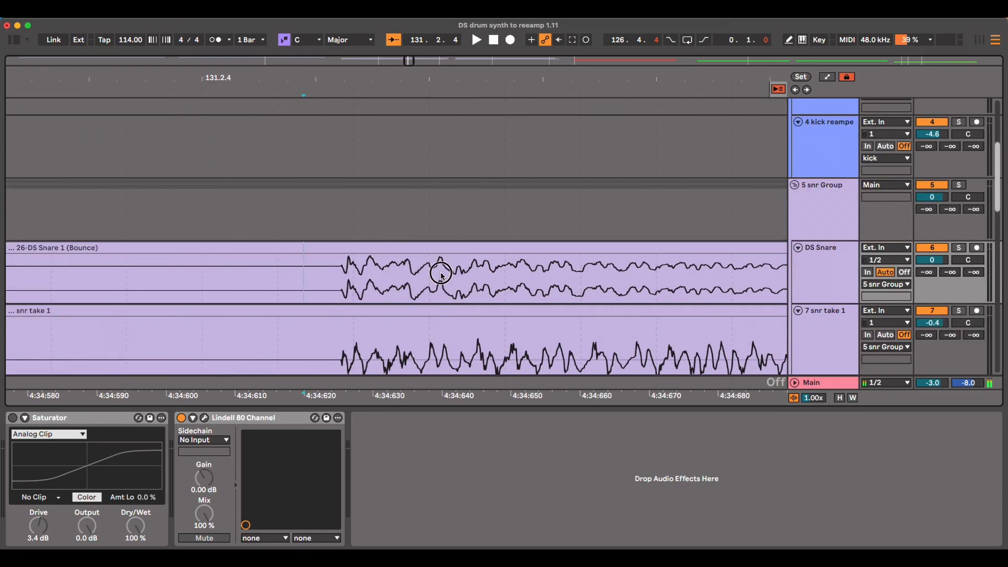
scroll(441, 282, down, 8)
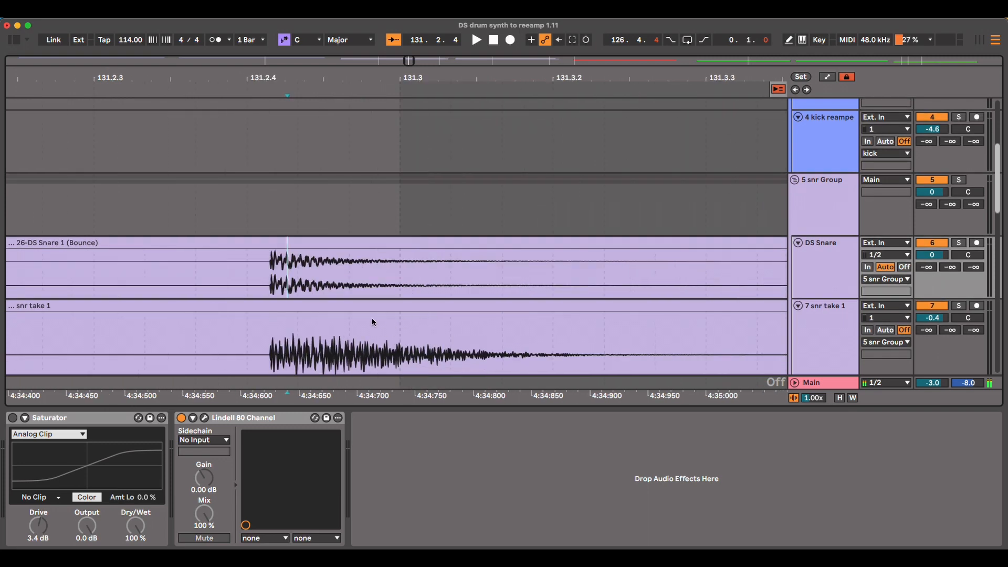
Show the device chain of the snr take 1 track and point out the Utility device's phase-invert switches.
click(323, 346)
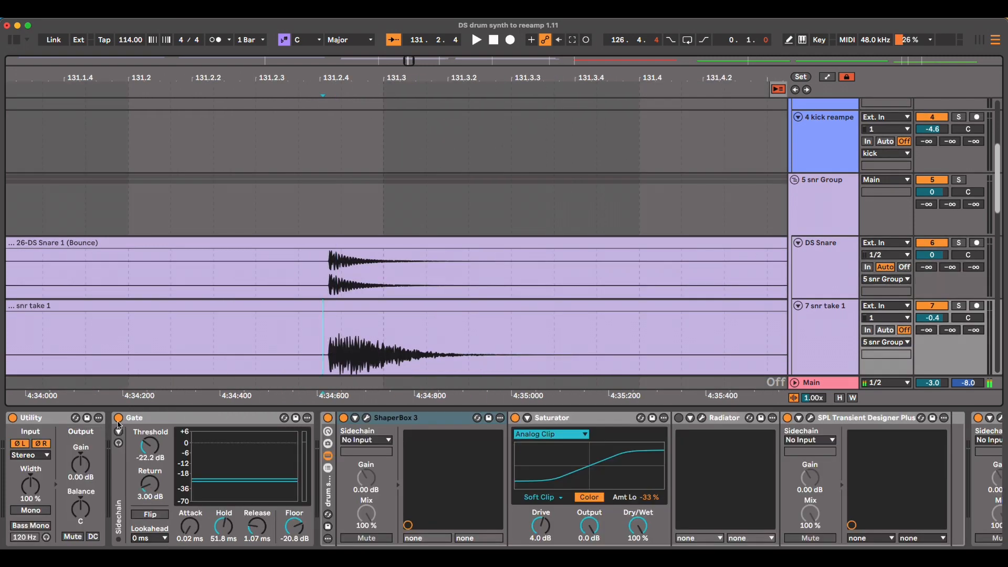
click(47, 419)
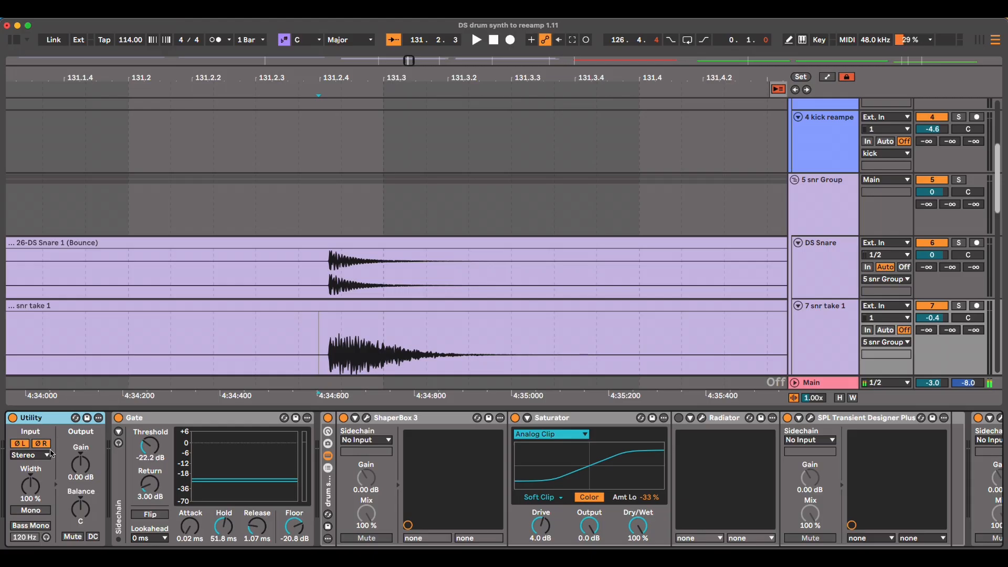
click(25, 446)
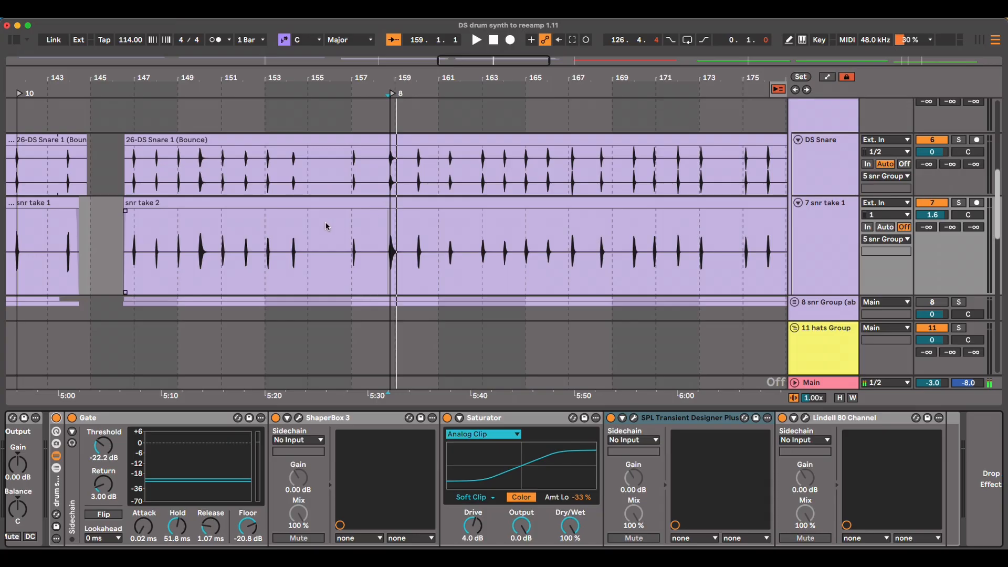
Mute the DS Snare track and play the snr take 2 hit at locator 8 by itself.
scroll(387, 264, up, 5)
scroll(387, 265, up, 5)
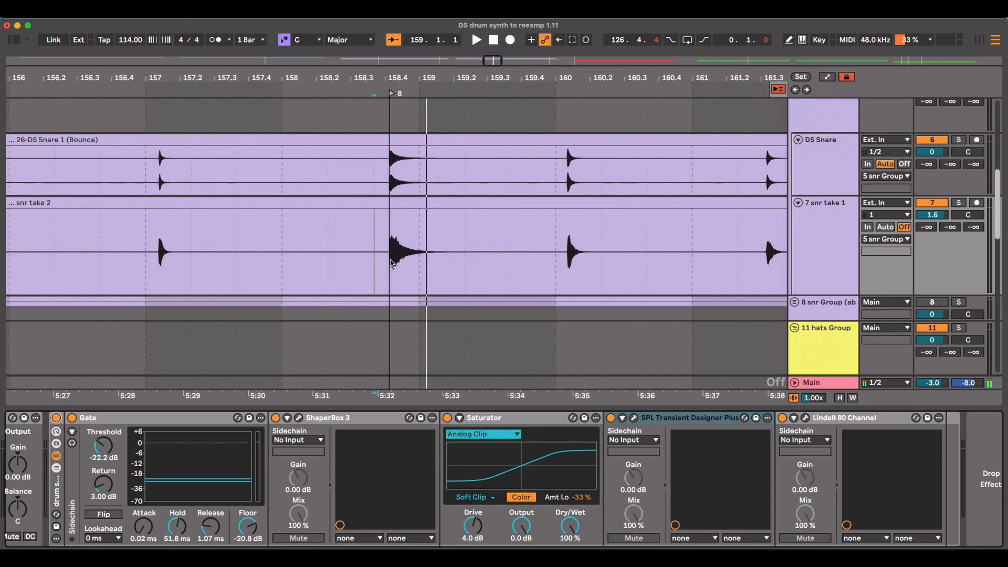
click(943, 142)
scroll(506, 227, up, 3)
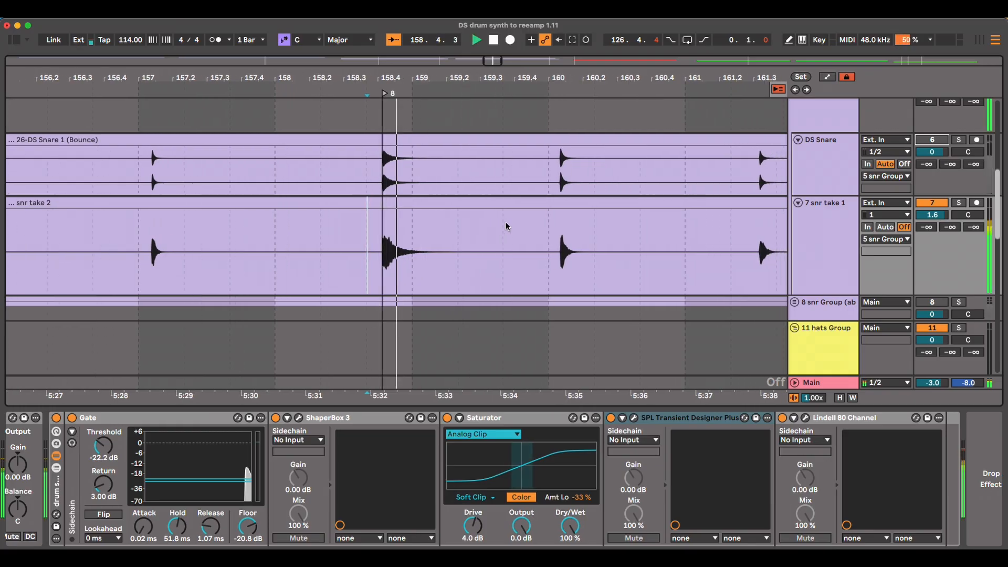
click(363, 241)
key(space)
key(space)
key(space)
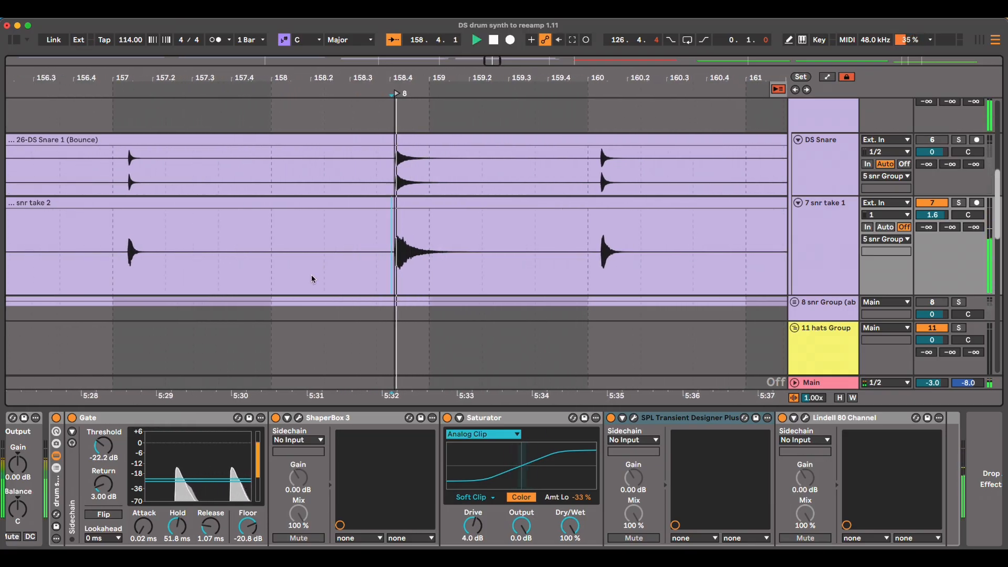
key(space)
key(space)
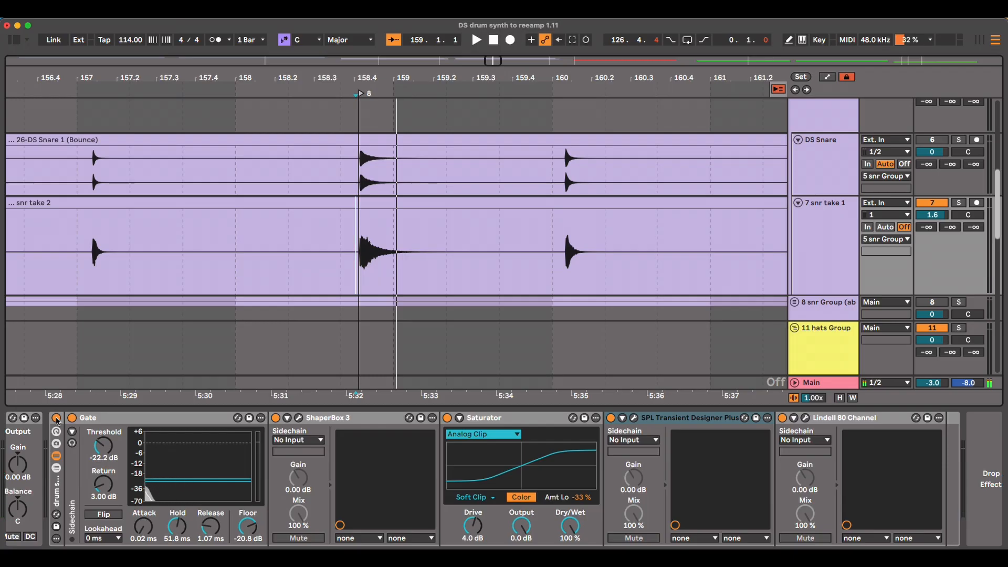
Bypass the drum rack on snr take 1 to audition the locator 8 hit without its processing.
click(56, 418)
click(57, 419)
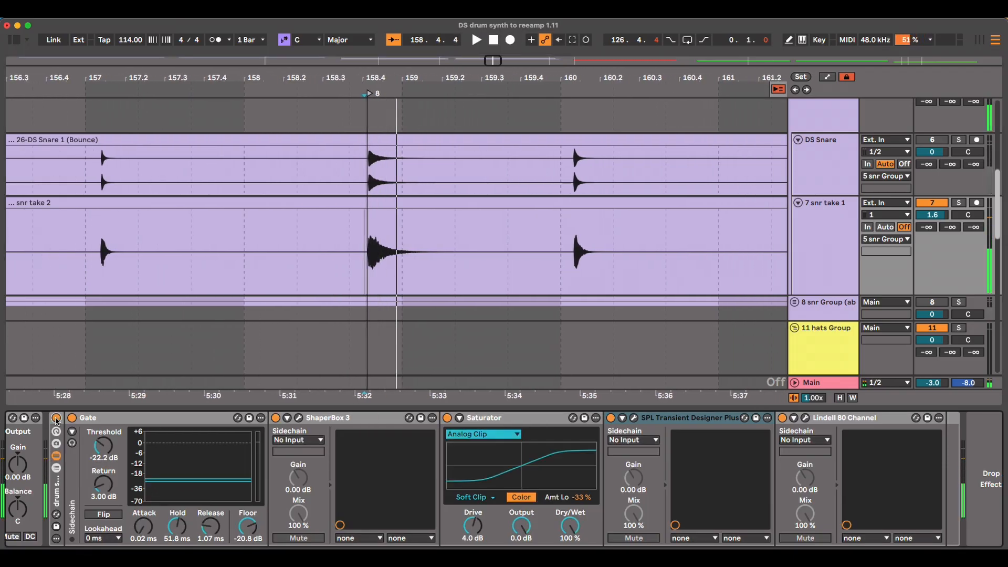
click(56, 418)
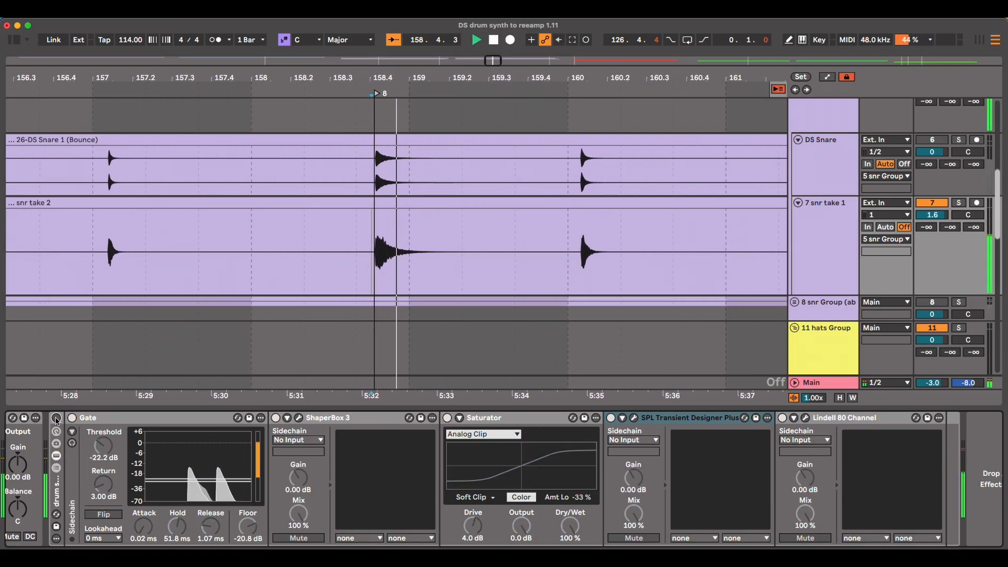
click(355, 265)
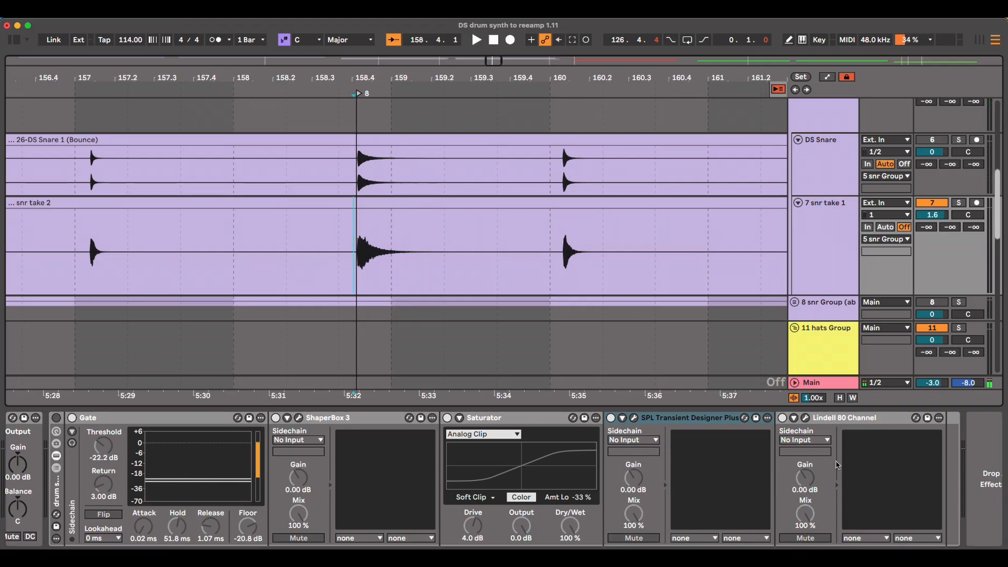
Switch off the Lindell 80 Channel, SPL Transient Designer Plus, Saturator, ShaperBox 3 and Gate, and turn the rack itself back on.
click(824, 420)
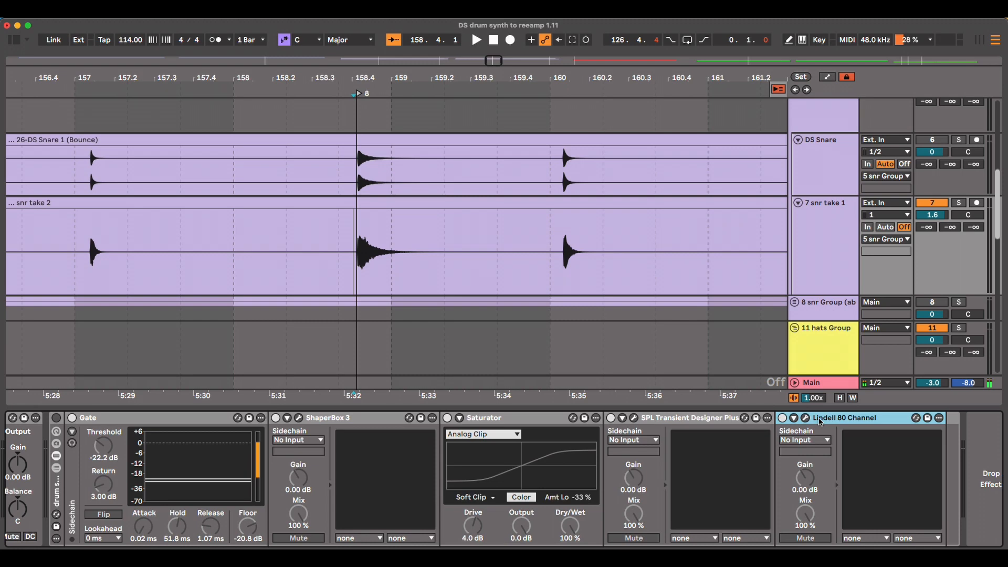
click(667, 422)
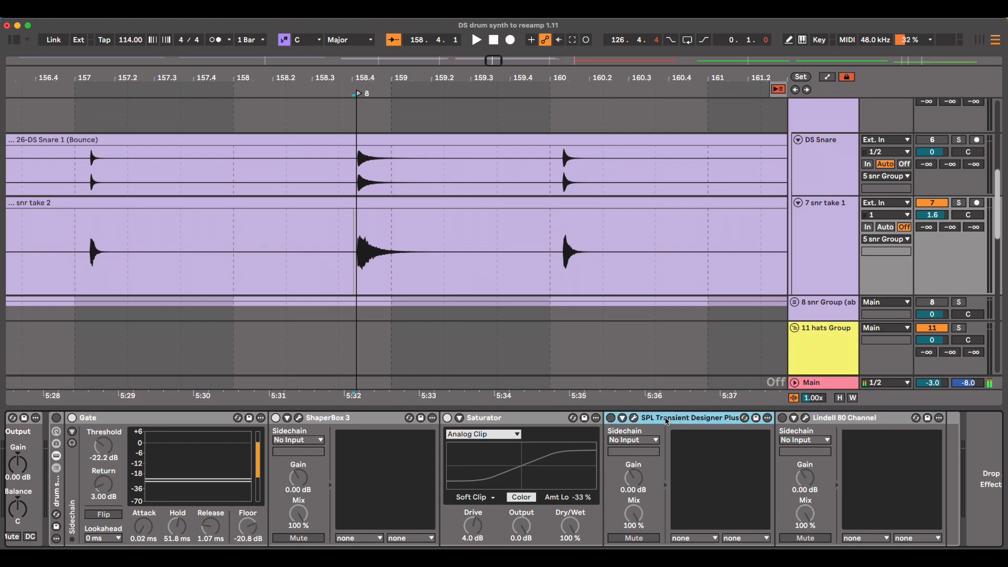
click(541, 419)
click(360, 423)
click(156, 422)
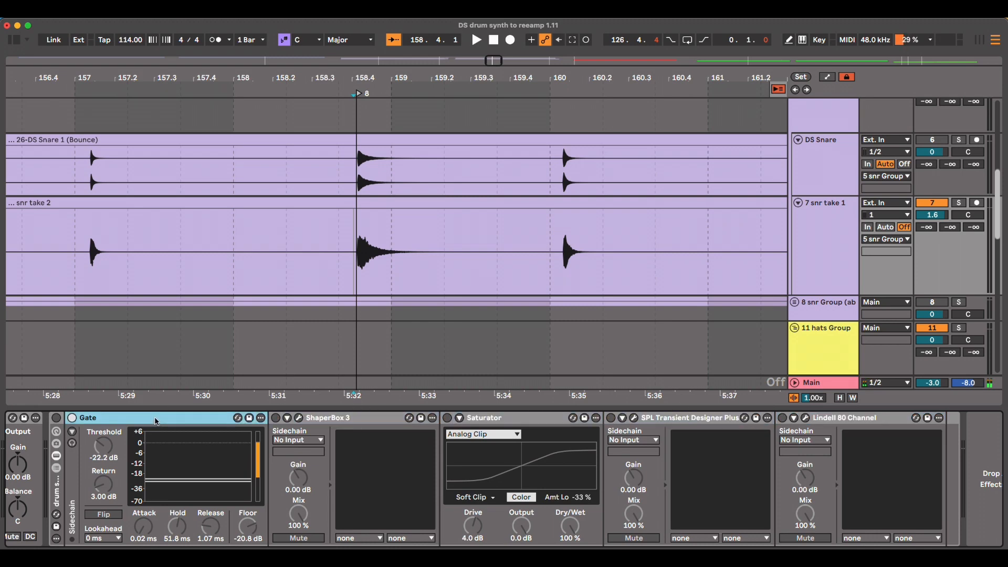
click(56, 419)
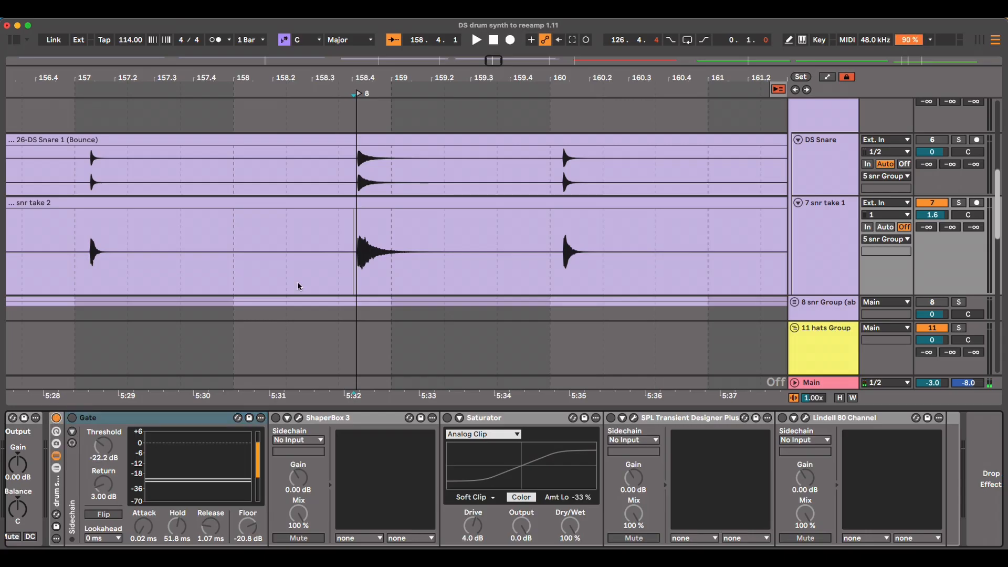
Enable the Gate and play the snare hit with it switched on and off, leaving it on.
click(72, 419)
key(space)
key(space)
key(space)
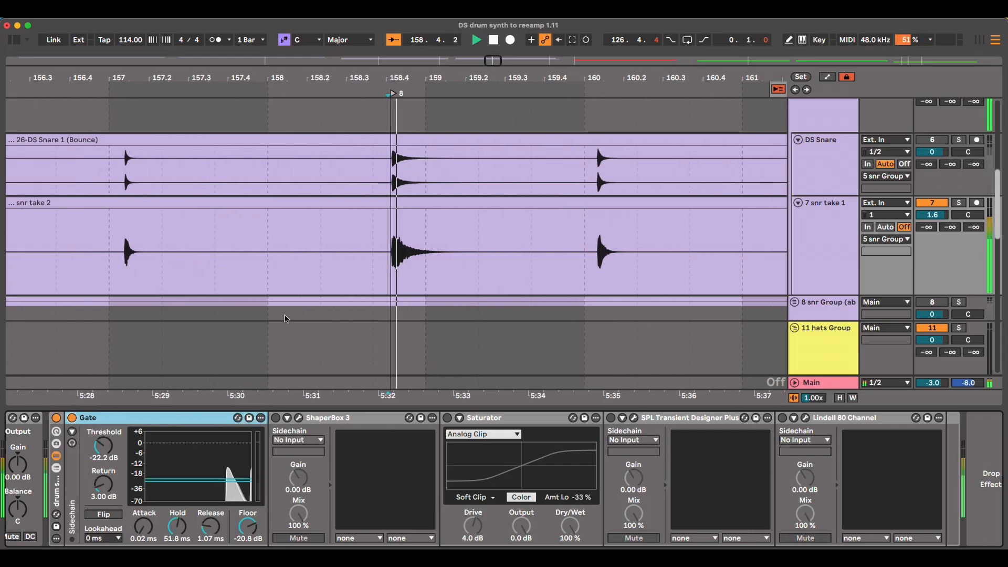
key(space)
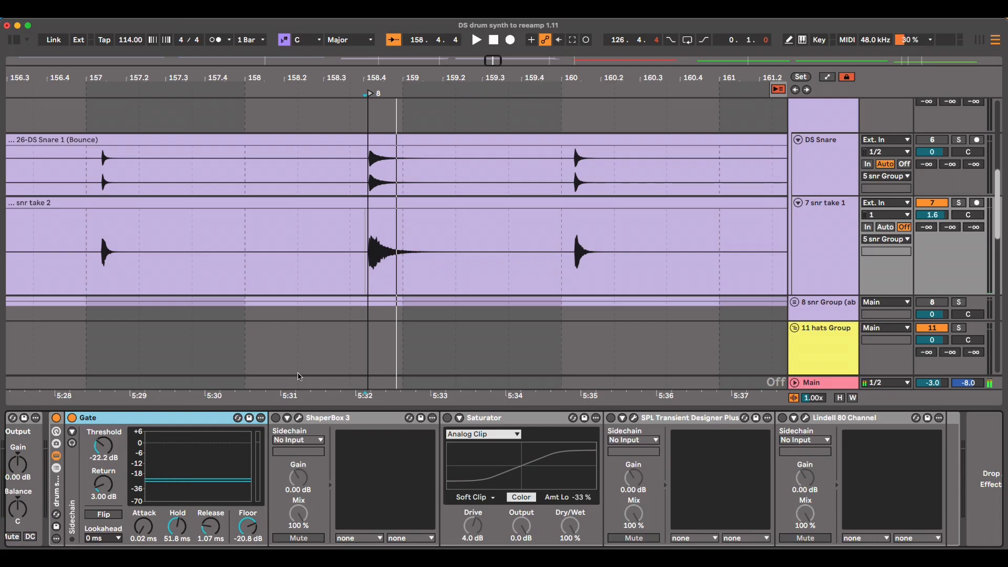
key(space)
click(72, 418)
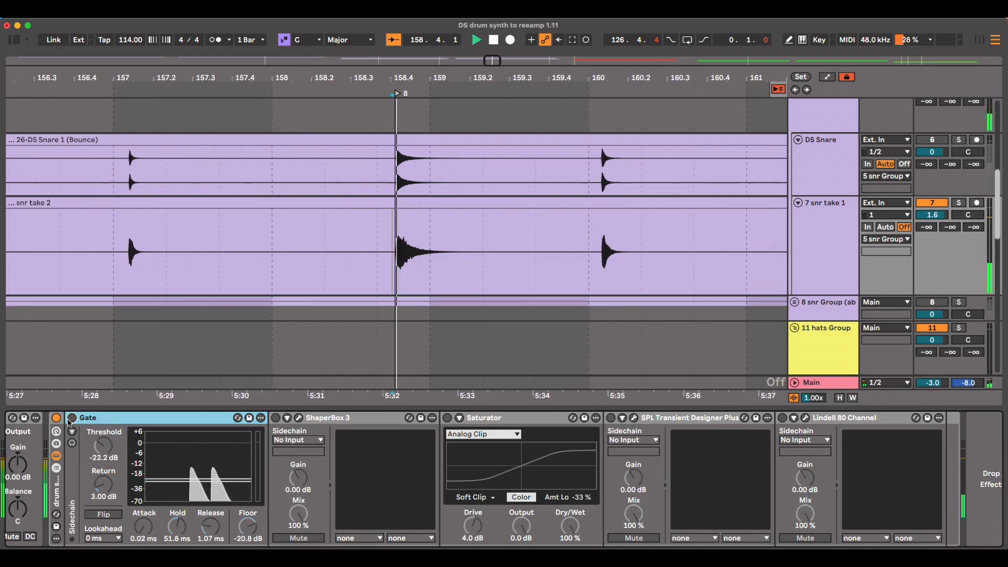
click(72, 418)
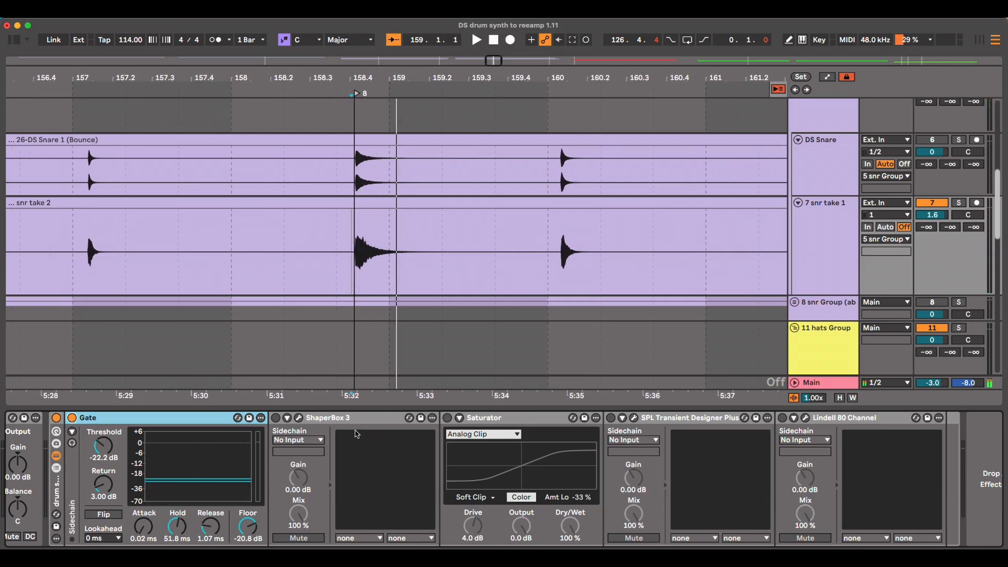
Enable ShaperBox 3, open its plug-in window beside the snare clips and play the hit through the Volume shaper.
click(384, 420)
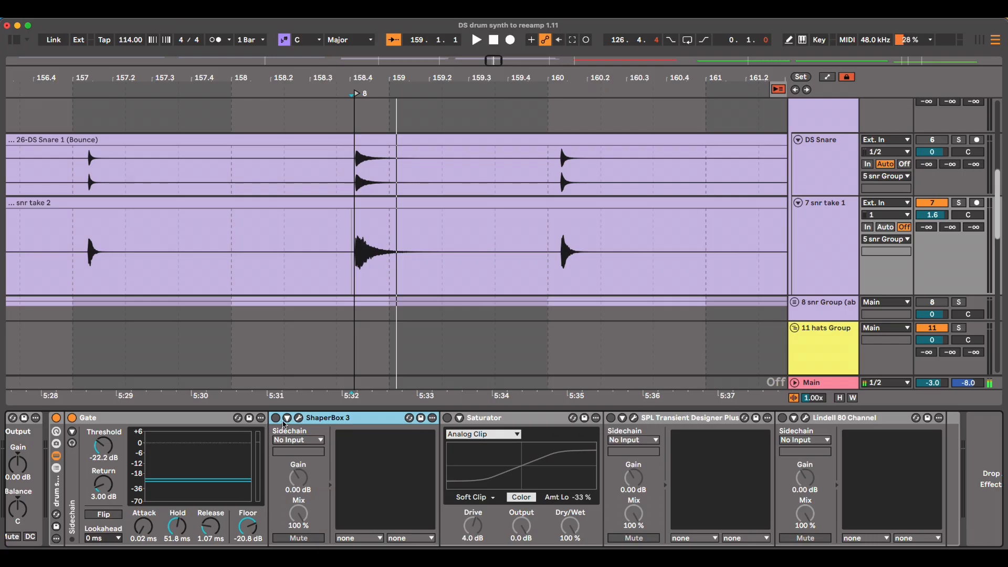
click(277, 418)
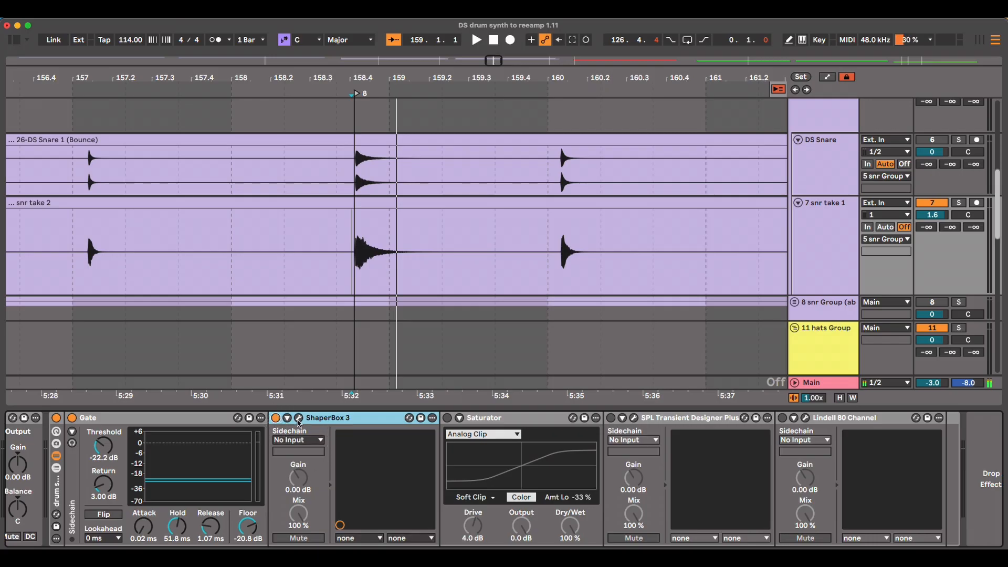
click(298, 418)
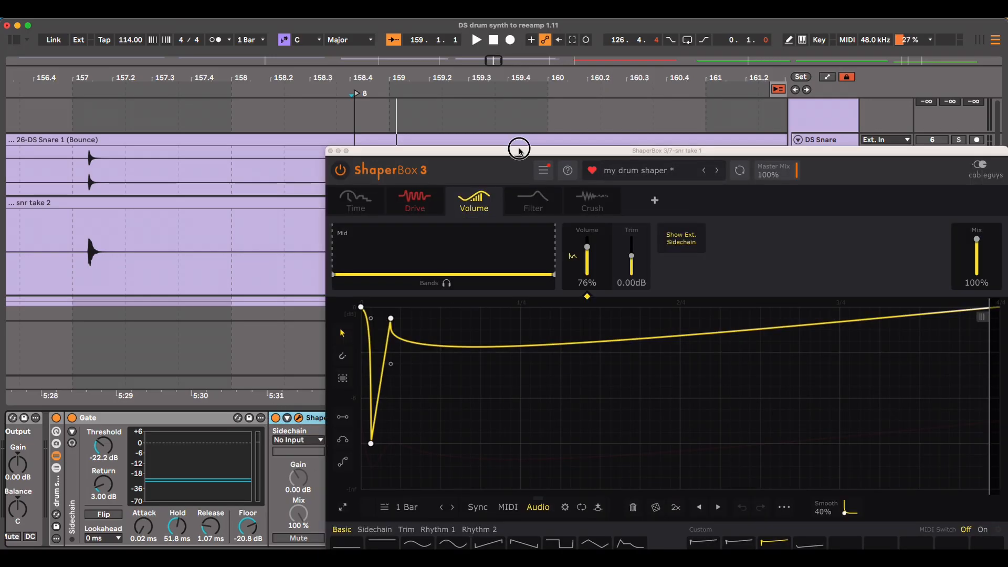
drag(520, 149, 710, 100)
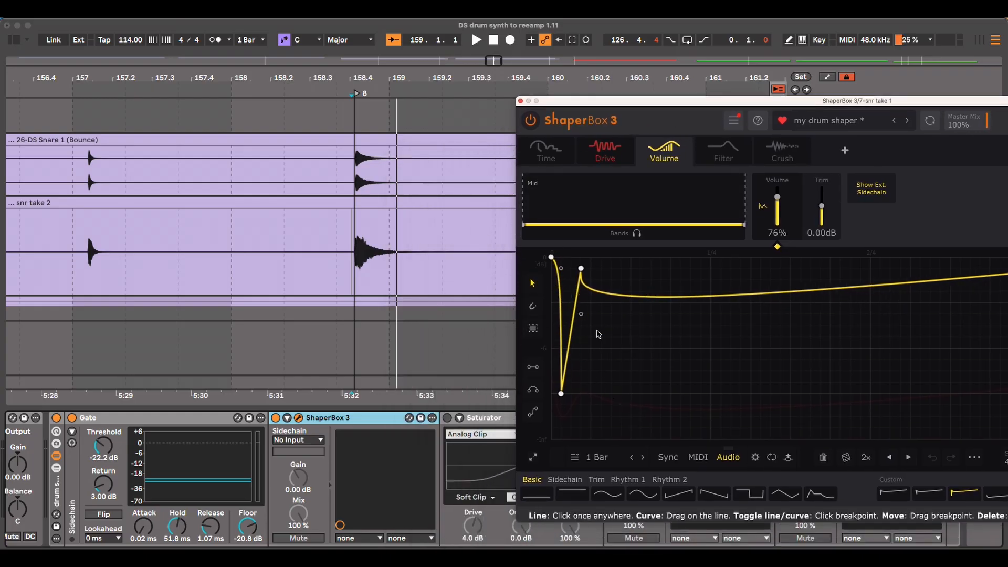
key(space)
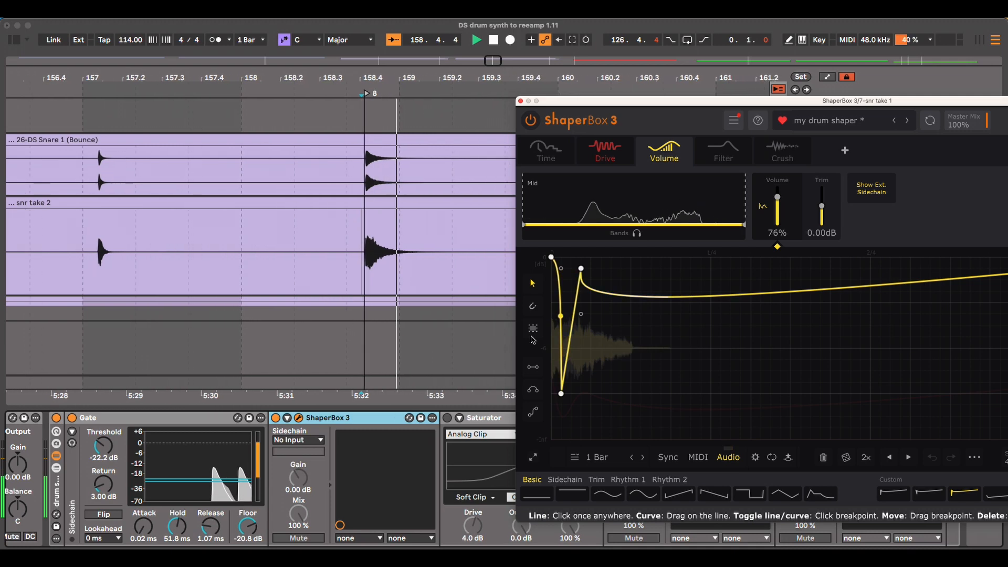
Compare ShaperBox 3's Drive and Volume shaper curves, play the hit again and close the plug-in window.
click(605, 152)
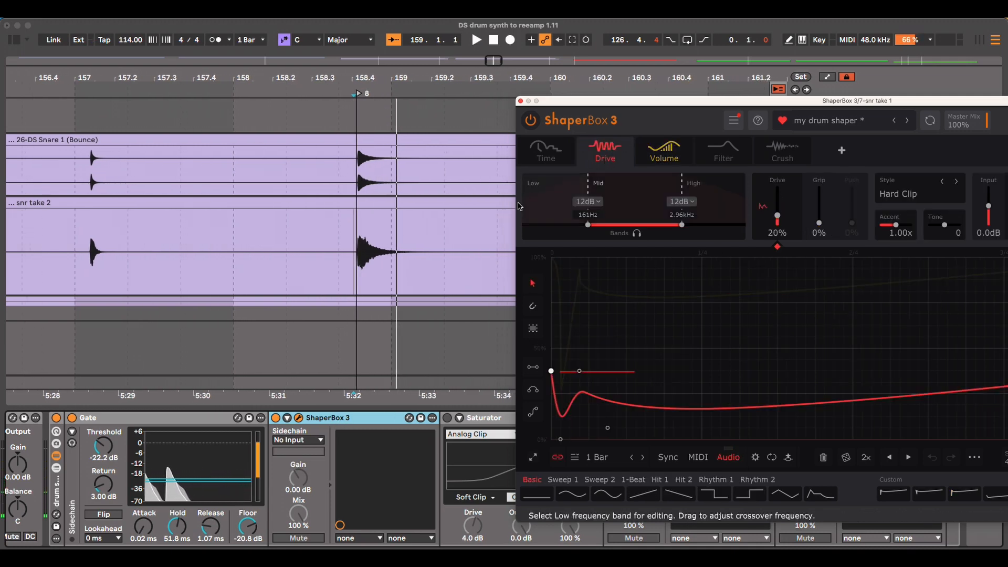
click(664, 153)
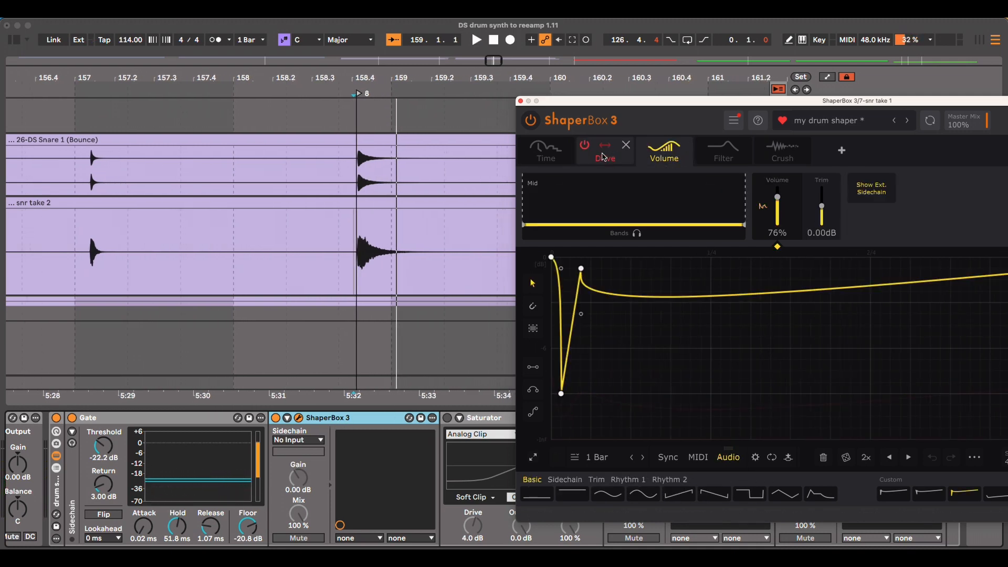
click(604, 156)
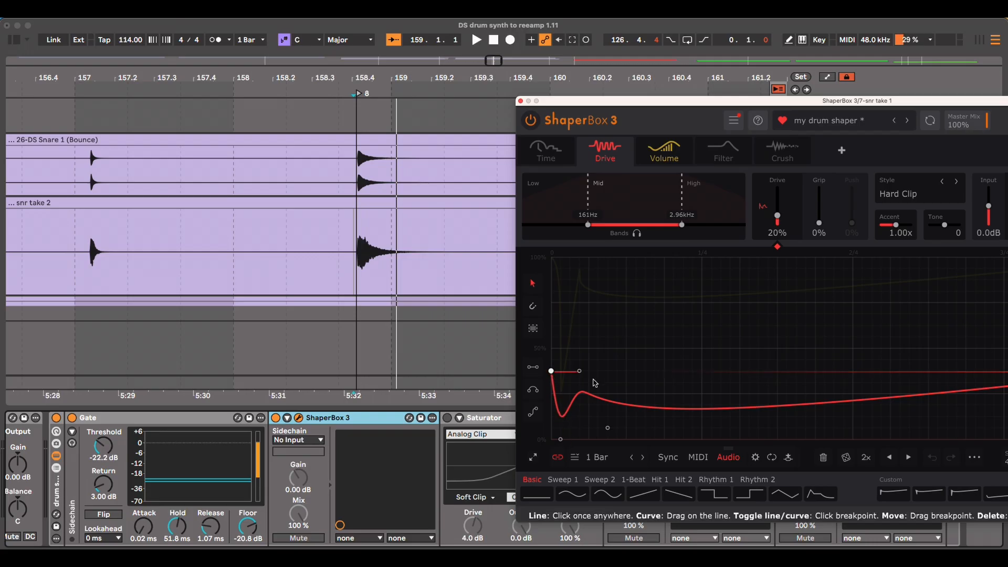
click(654, 162)
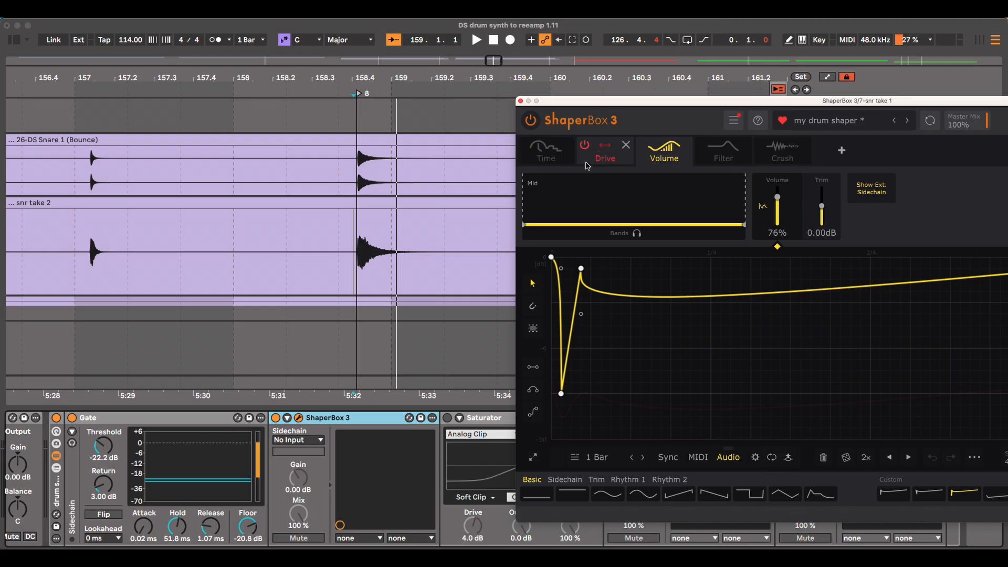
key(space)
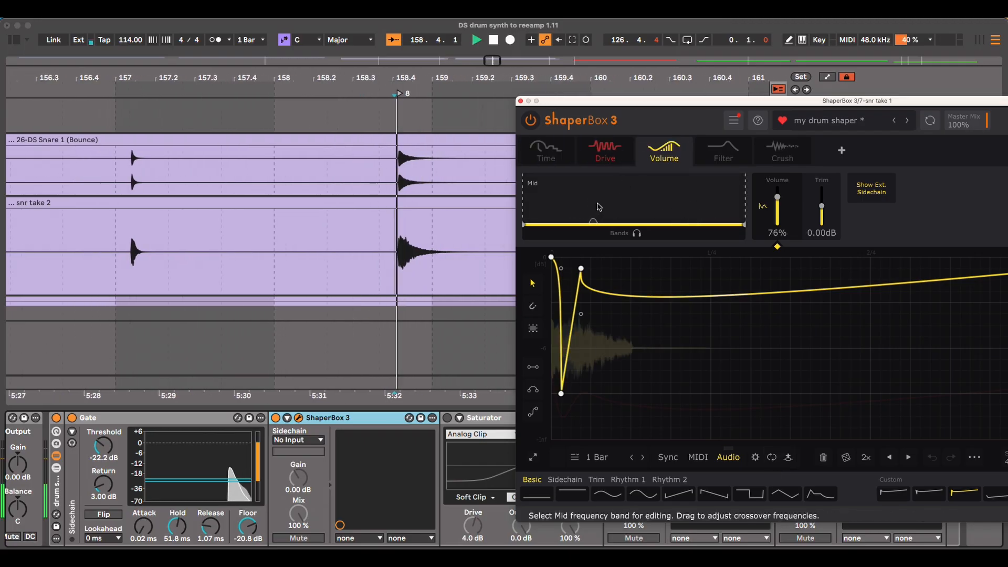
click(520, 101)
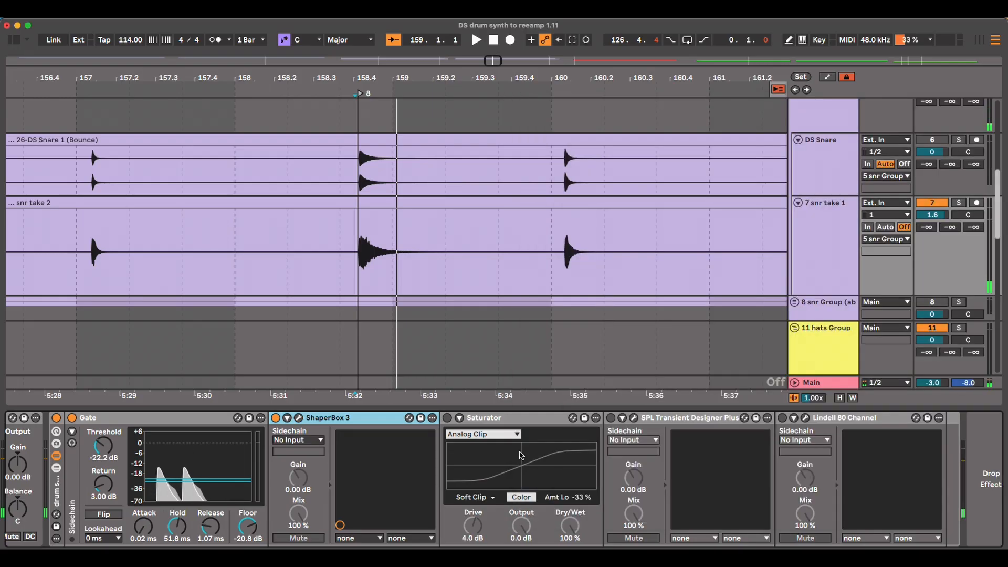
Enable the Saturator and play the snare hit with ShaperBox 3 switched off and on, leaving both devices on.
click(448, 429)
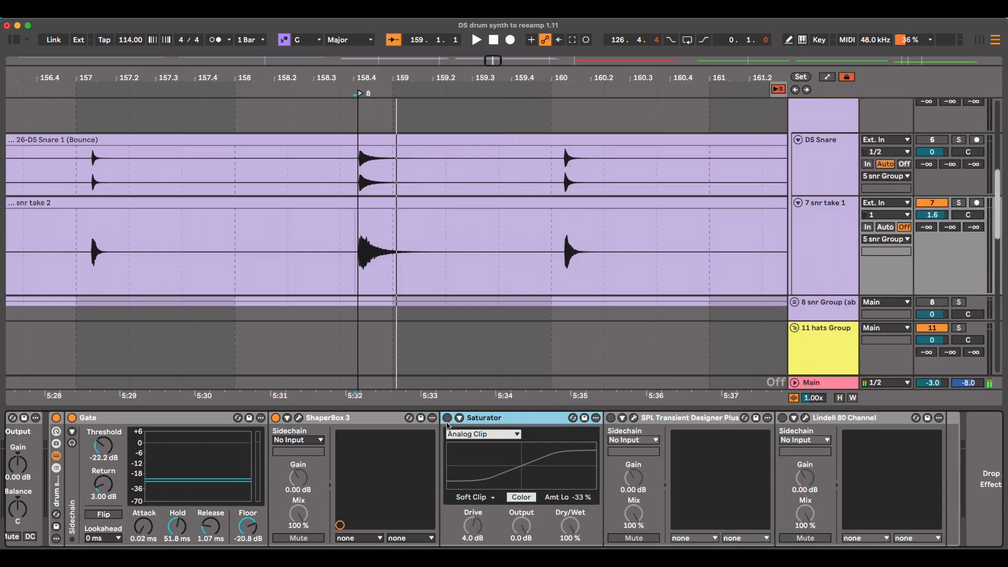
click(447, 419)
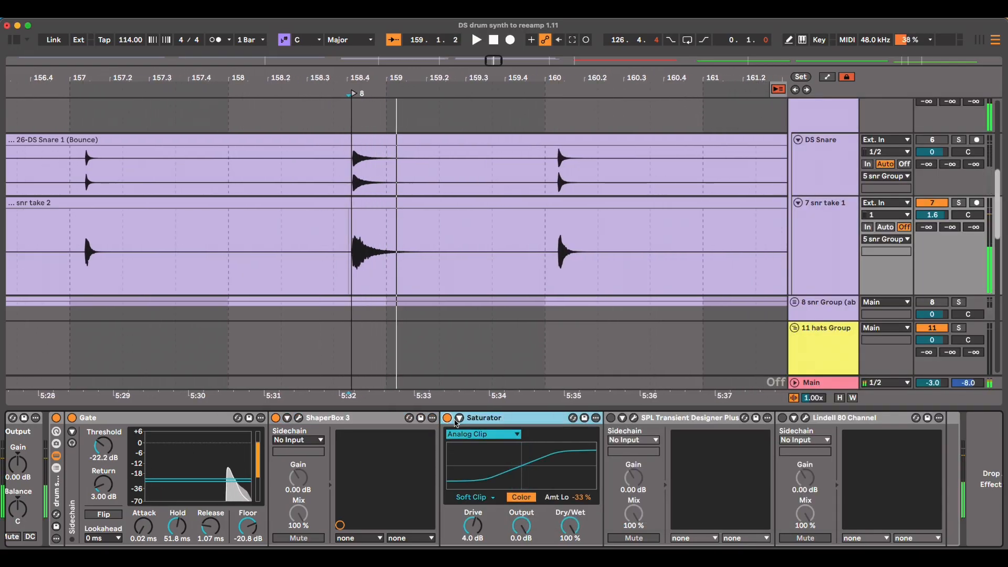
click(275, 419)
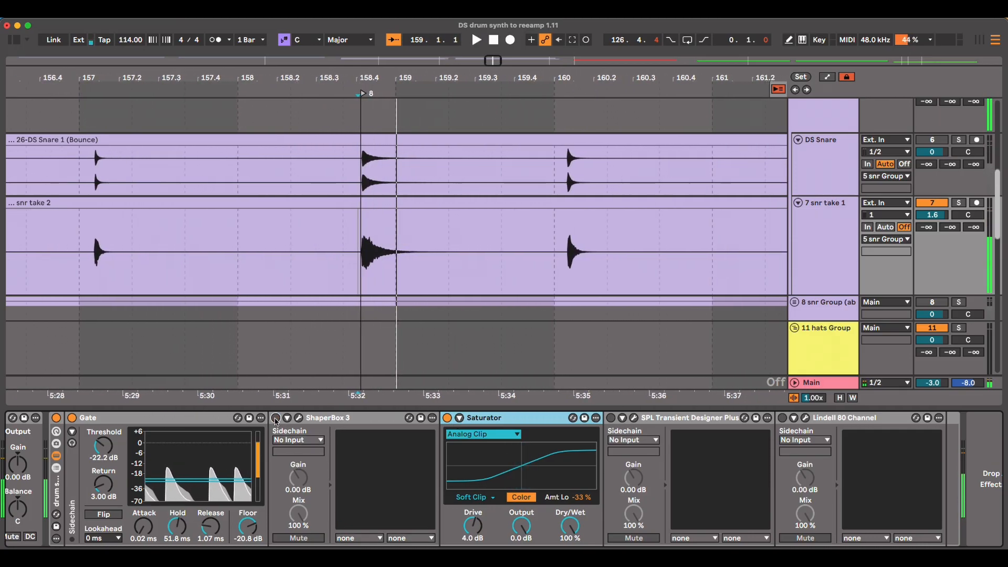
click(275, 419)
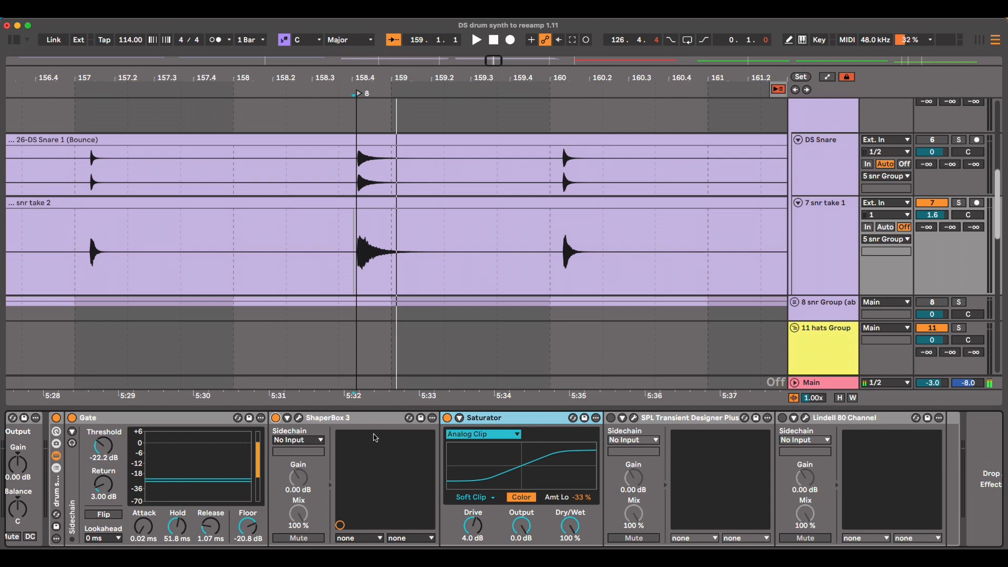
click(447, 419)
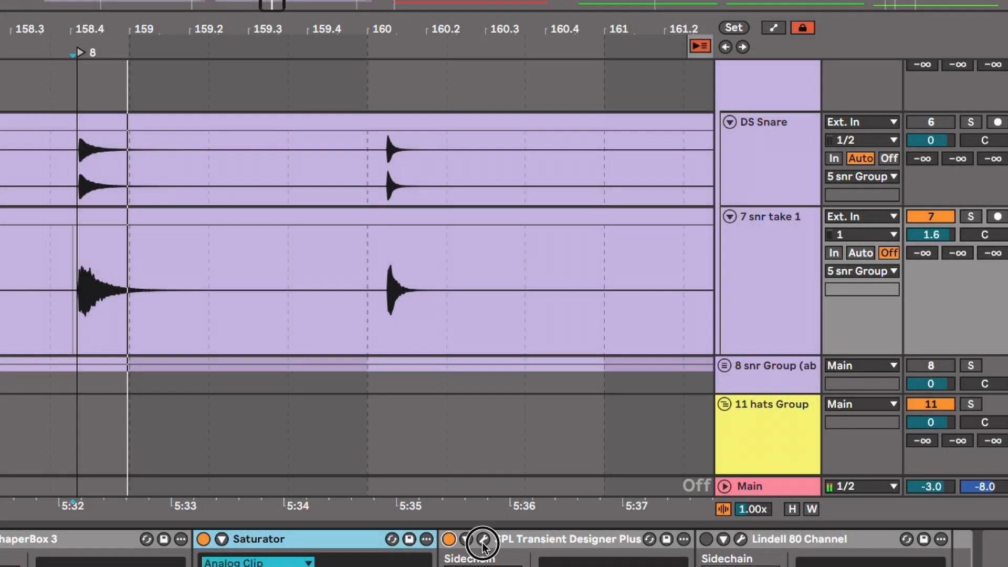
With SPL Transient Designer Plus switched on, look over its settings in the plug-in window and close it.
click(483, 539)
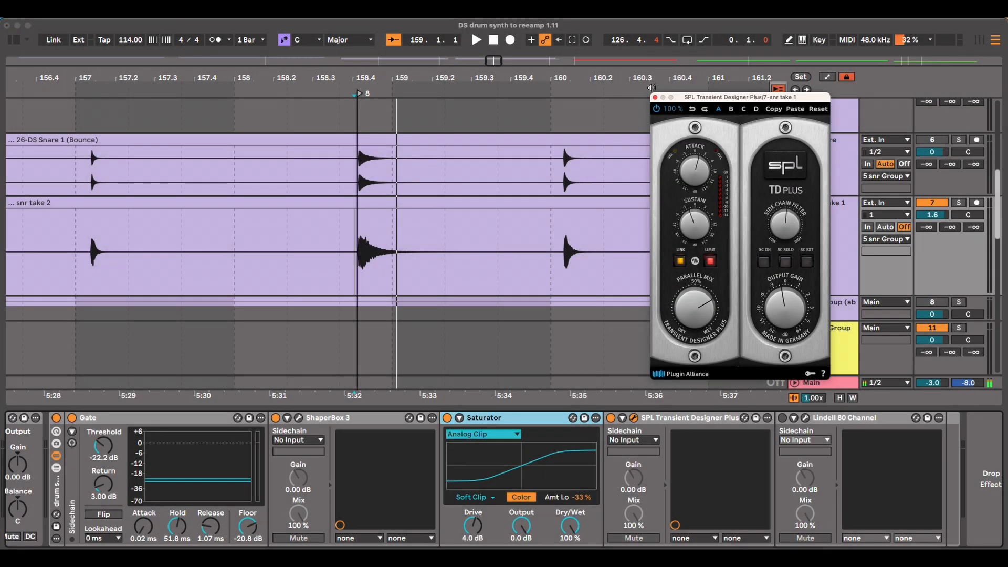
click(655, 97)
Enable the Lindell 80 Channel, open its plug-in window and set the compressor mix to 14 %.
click(783, 419)
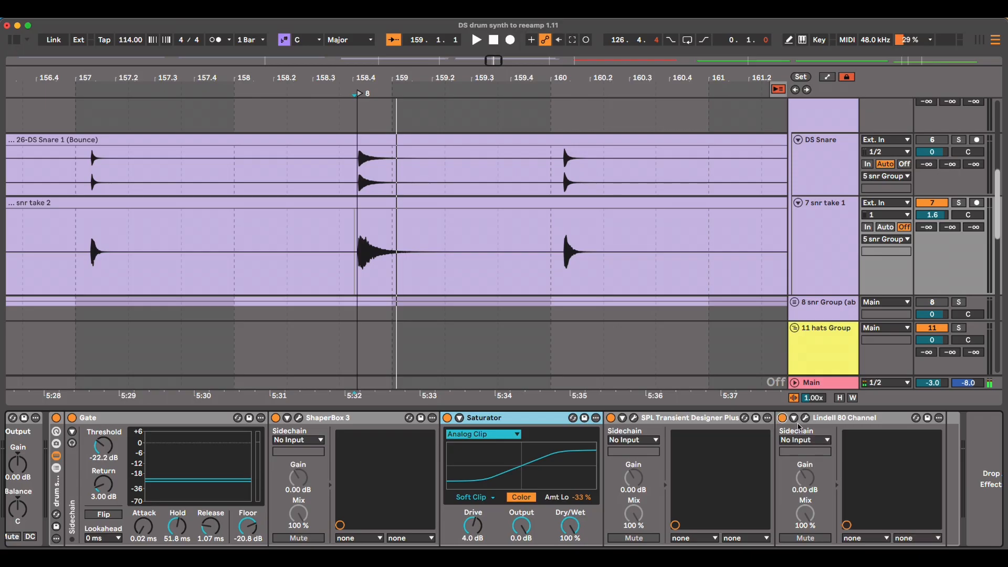
click(806, 419)
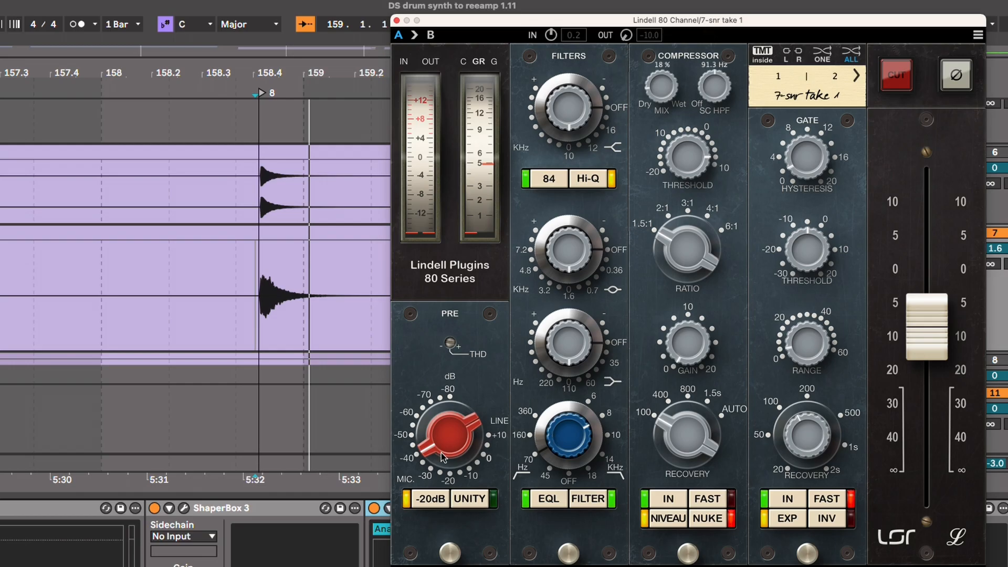
mouse_move(442, 455)
mouse_down()
mouse_move(441, 467)
mouse_move(442, 452)
mouse_up()
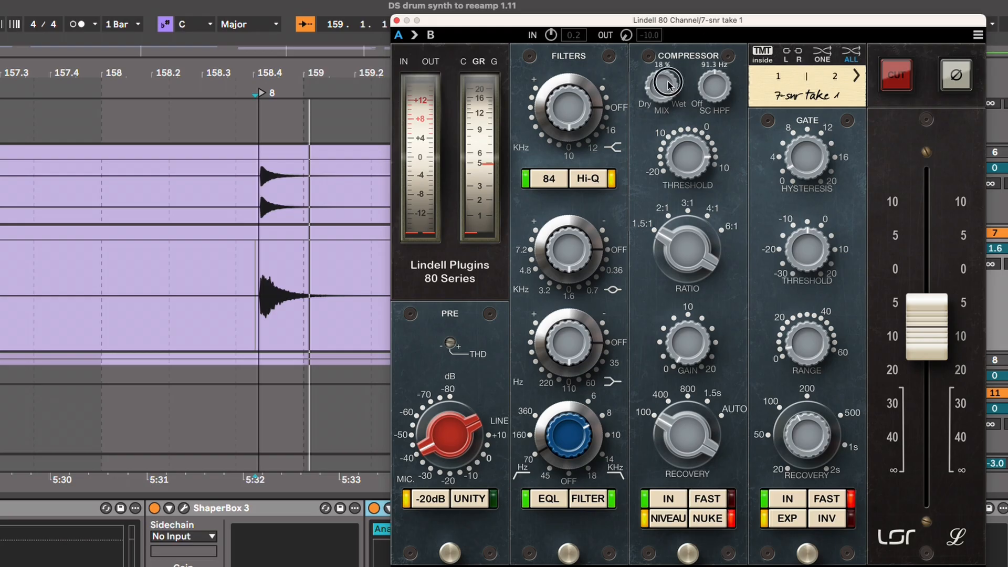
mouse_move(661, 87)
mouse_down()
mouse_move(661, 108)
mouse_move(662, 96)
mouse_up()
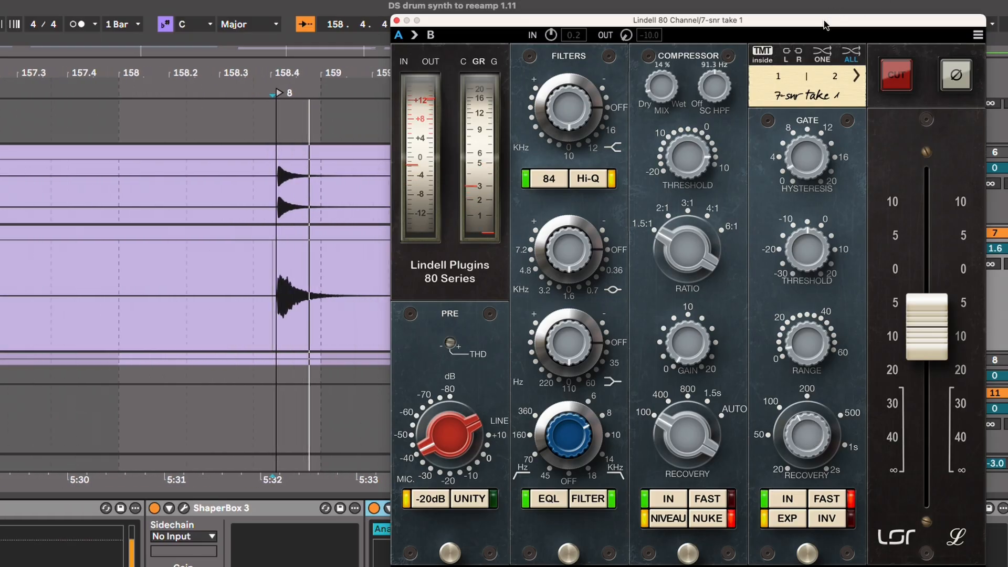
Move the Lindell window aside and compare the hit with its gate and compressor sections bypassed and active, leaving both active.
drag(826, 25, 690, 14)
click(653, 488)
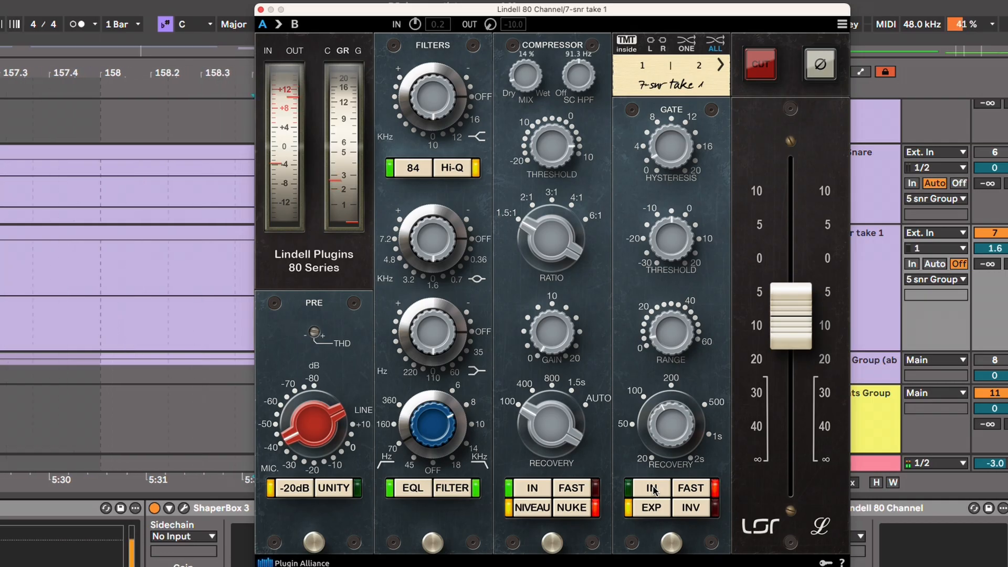
click(652, 488)
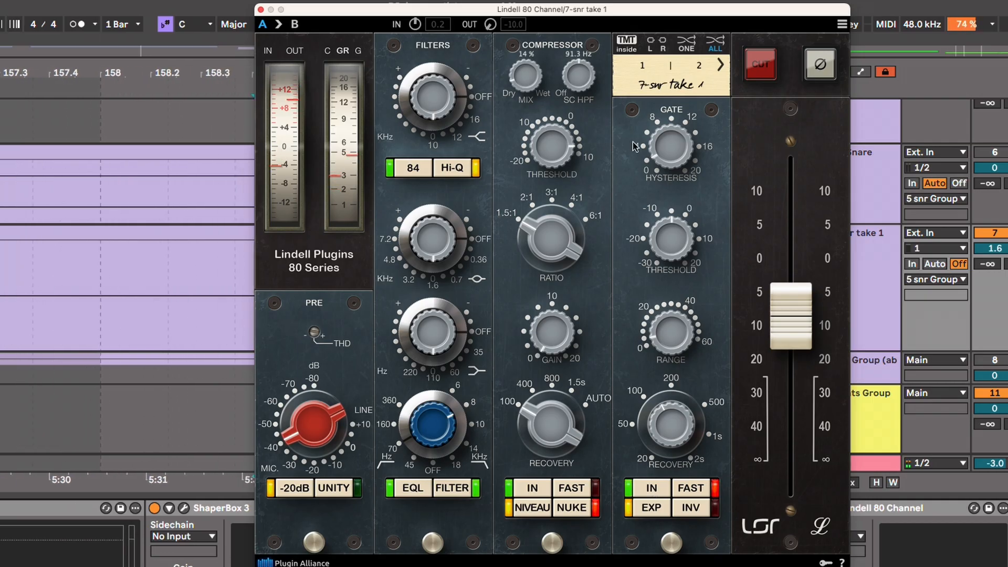
click(524, 489)
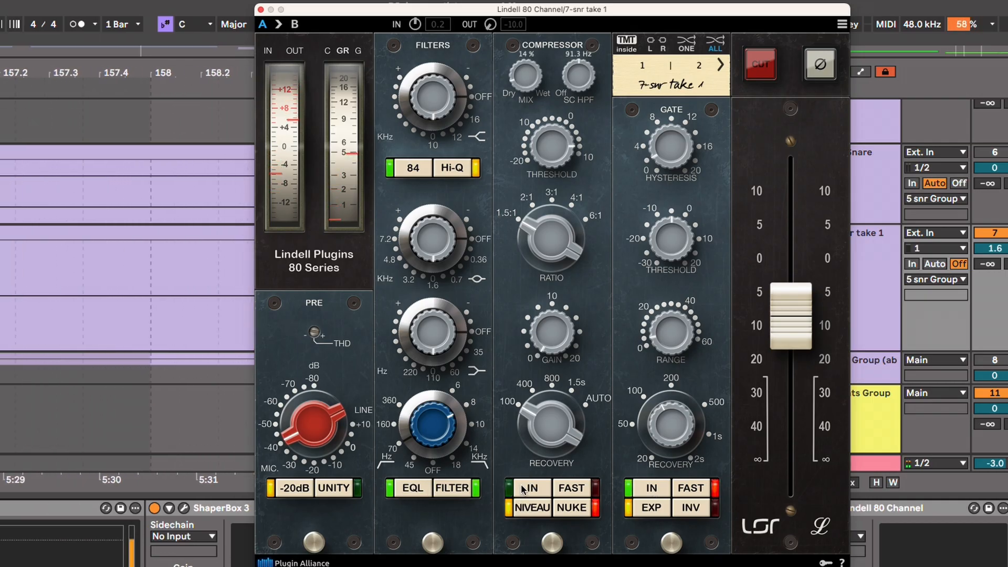
click(523, 489)
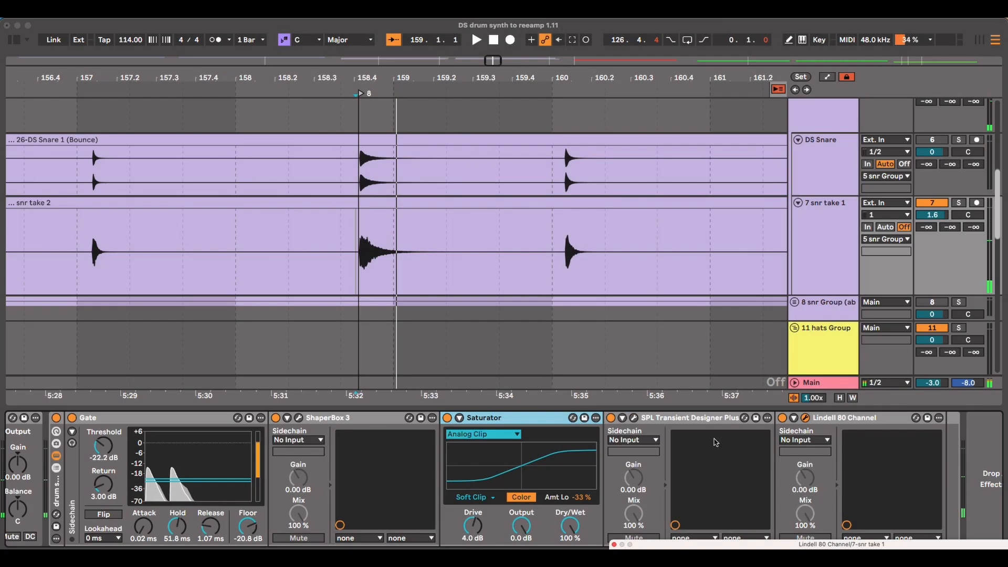
Play the snare hit with the Lindell 80 Channel switched off and on, leave it on and close its plug-in window.
key(space)
click(783, 419)
key(space)
key(space)
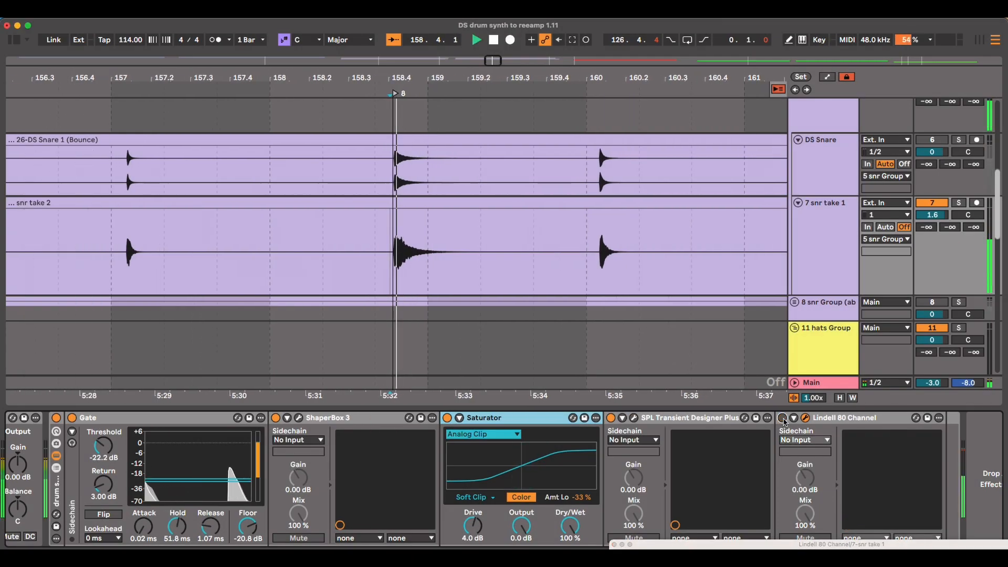
scroll(416, 451, left, 3)
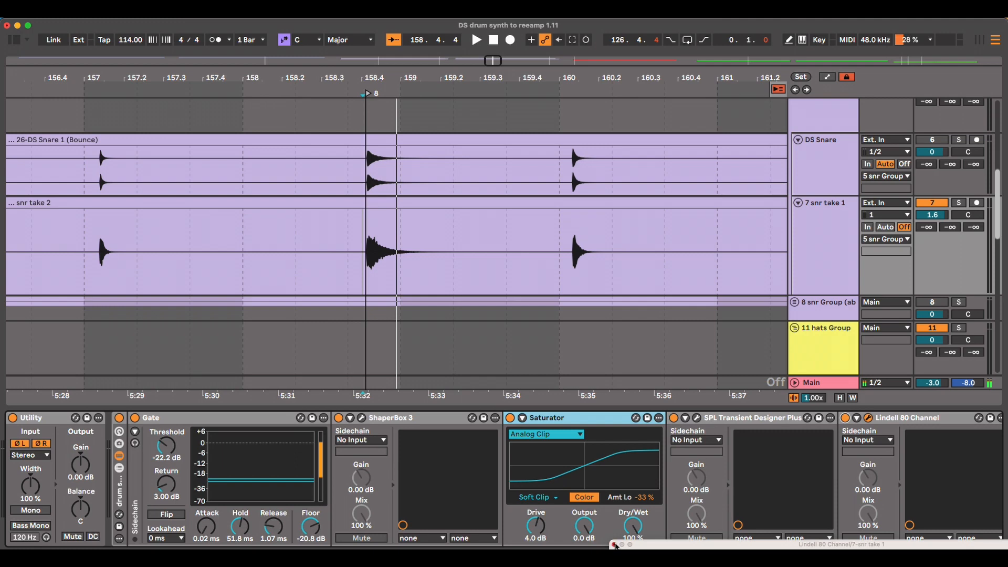
click(614, 545)
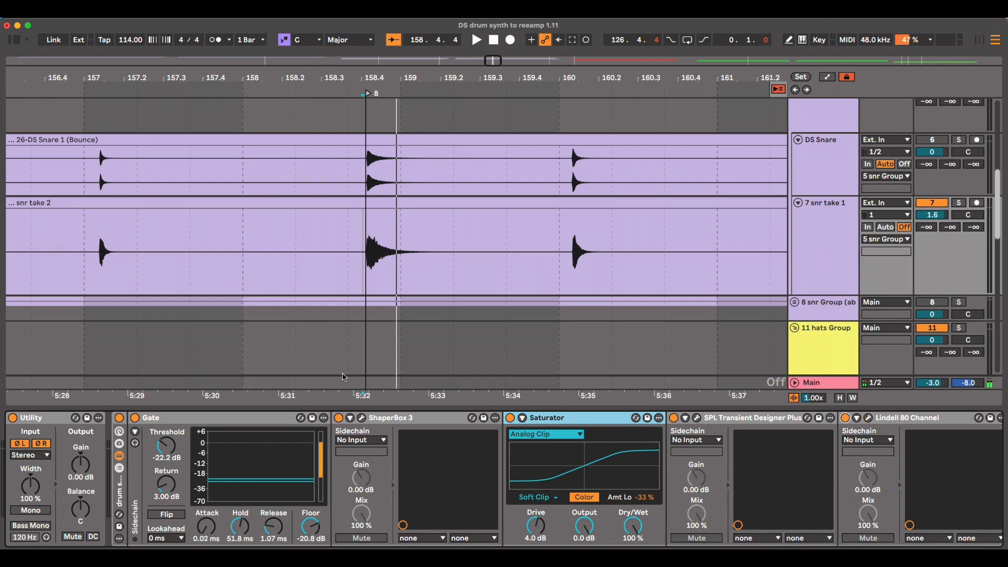
Play the snare hit at marker 8 with the whole processing rack bypassed and active, leaving the rack on.
key(space)
click(119, 419)
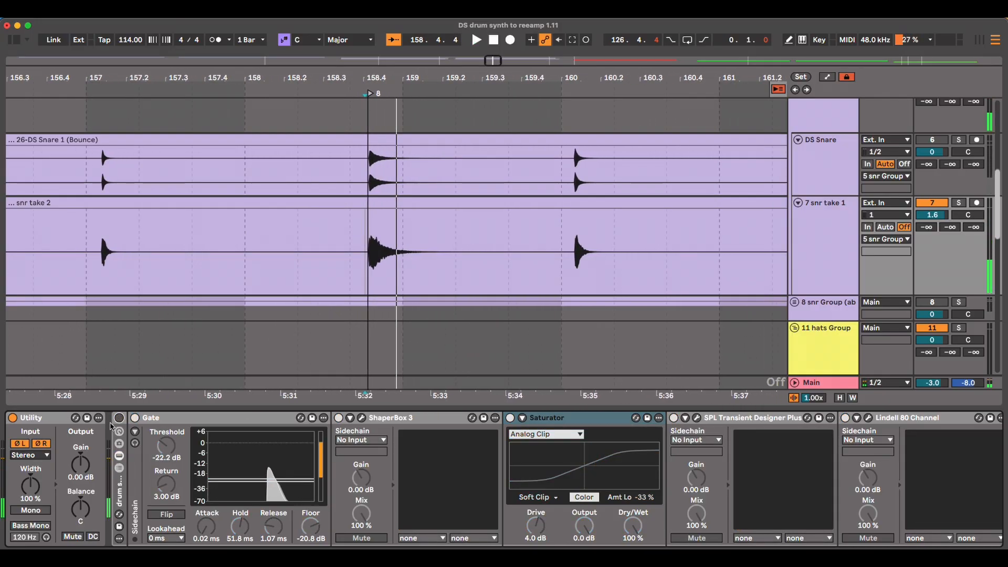
click(384, 212)
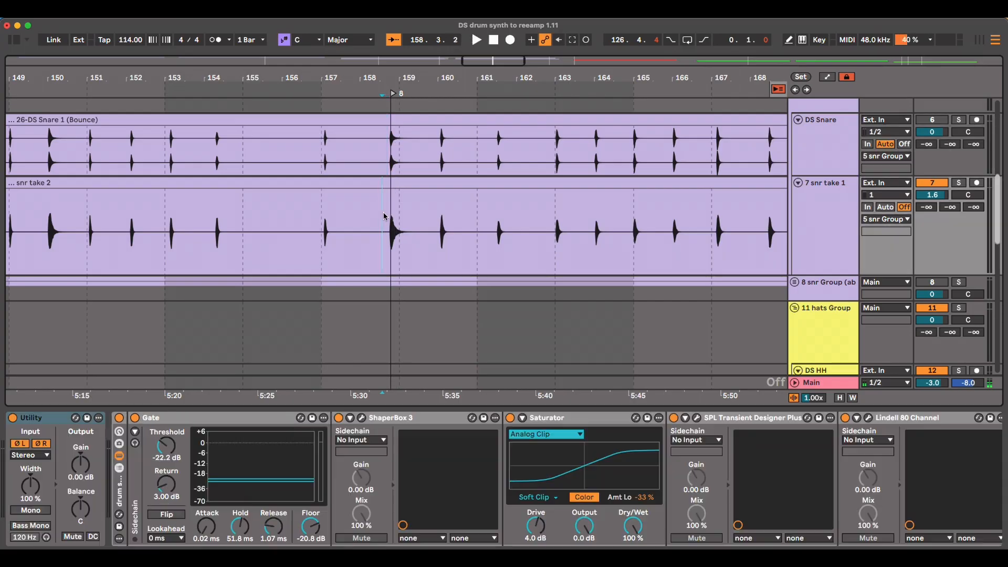
key(space)
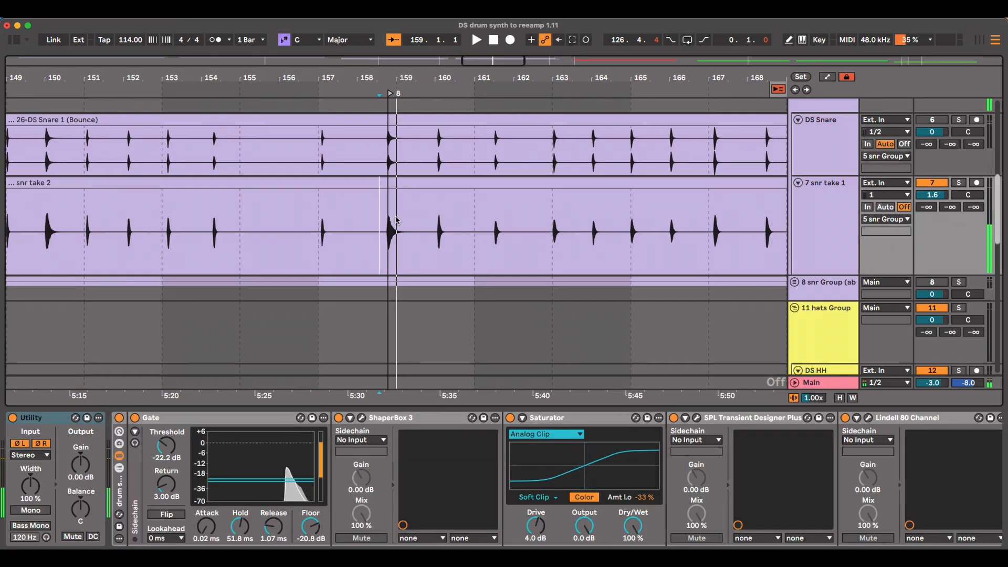
key(space)
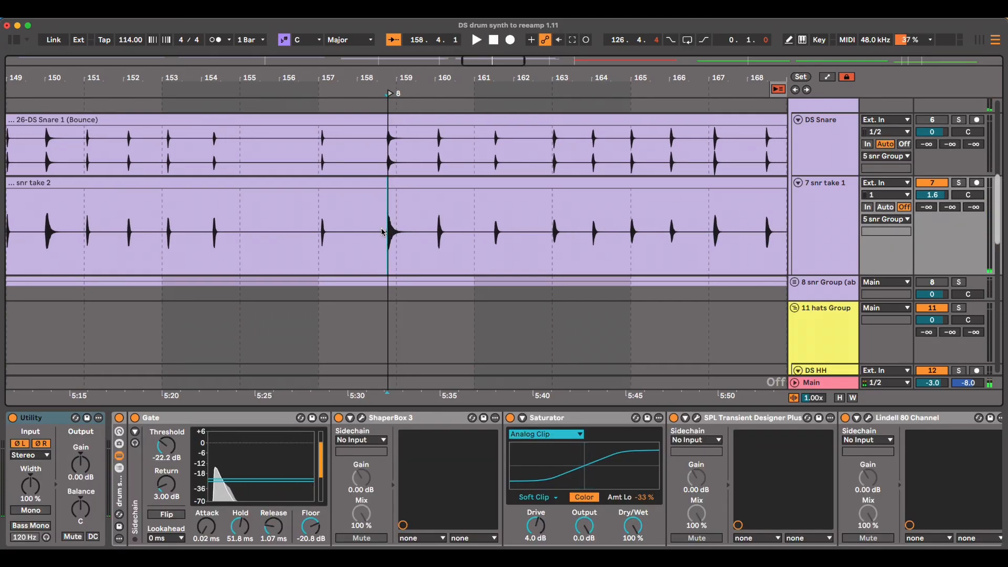
key(space)
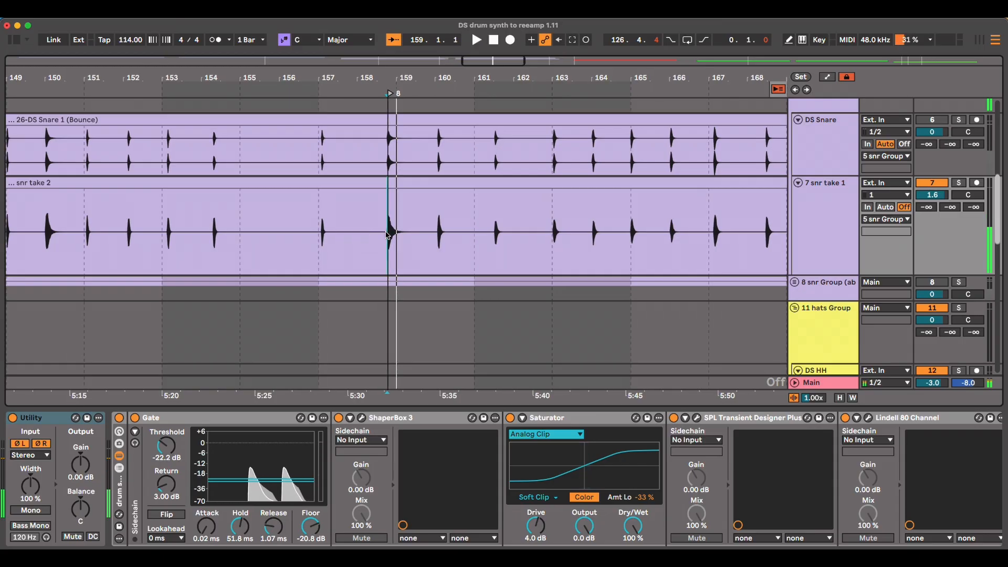
click(120, 418)
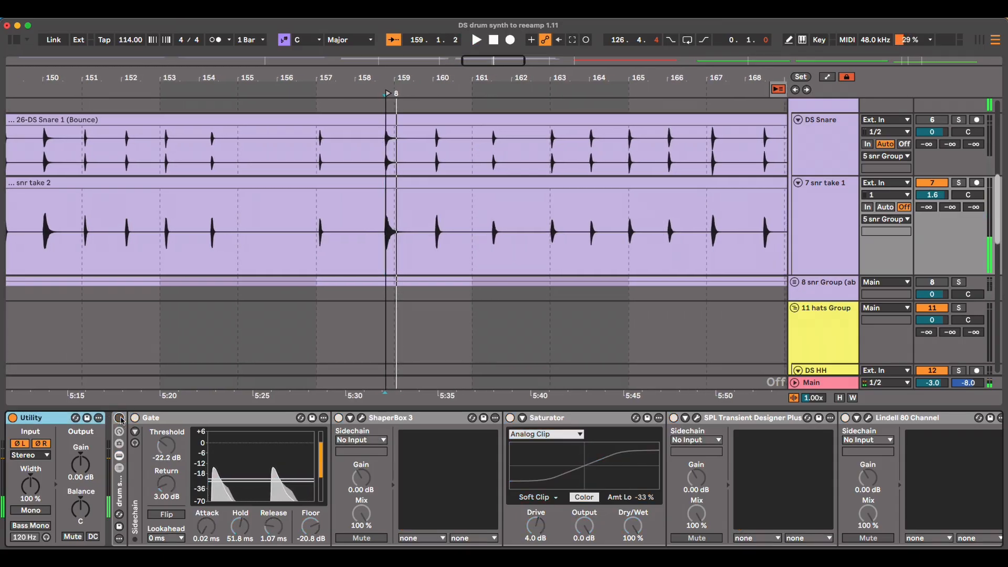
click(120, 419)
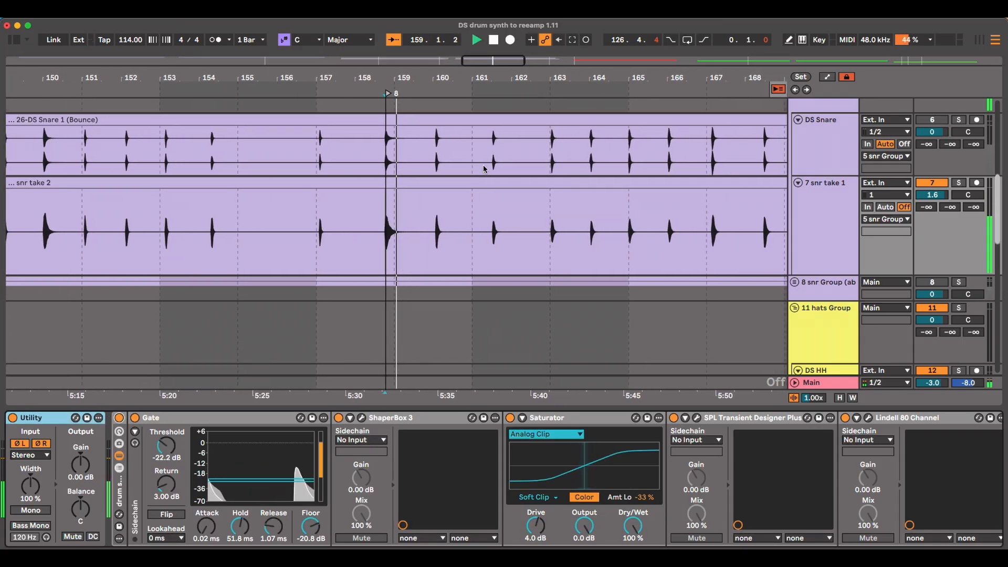
Audition other snr take 1 hits around bars 163, 160 and 157 with the rack off and on, leaving it on.
click(516, 178)
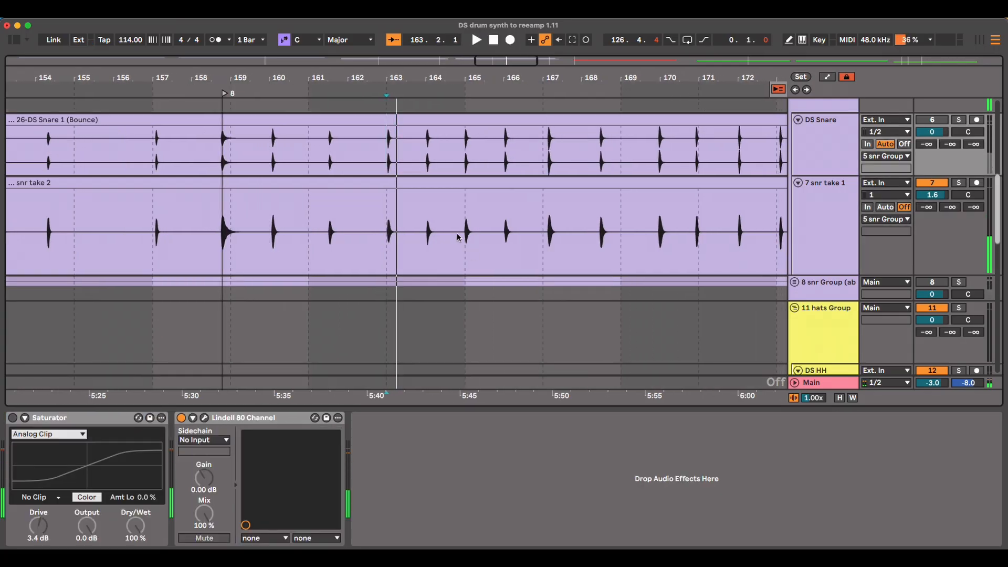
click(401, 236)
click(121, 418)
scroll(121, 258, up, 3)
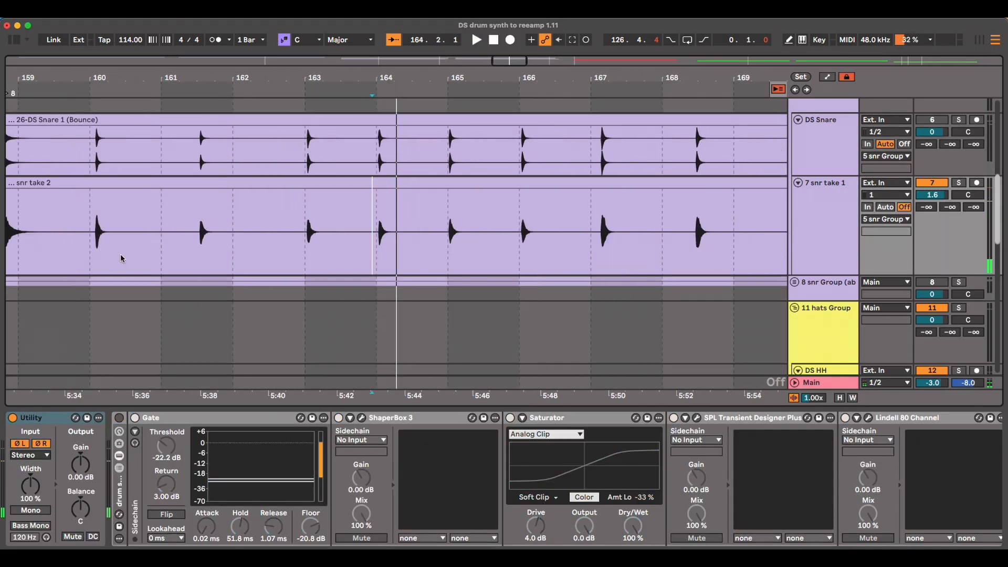
click(96, 232)
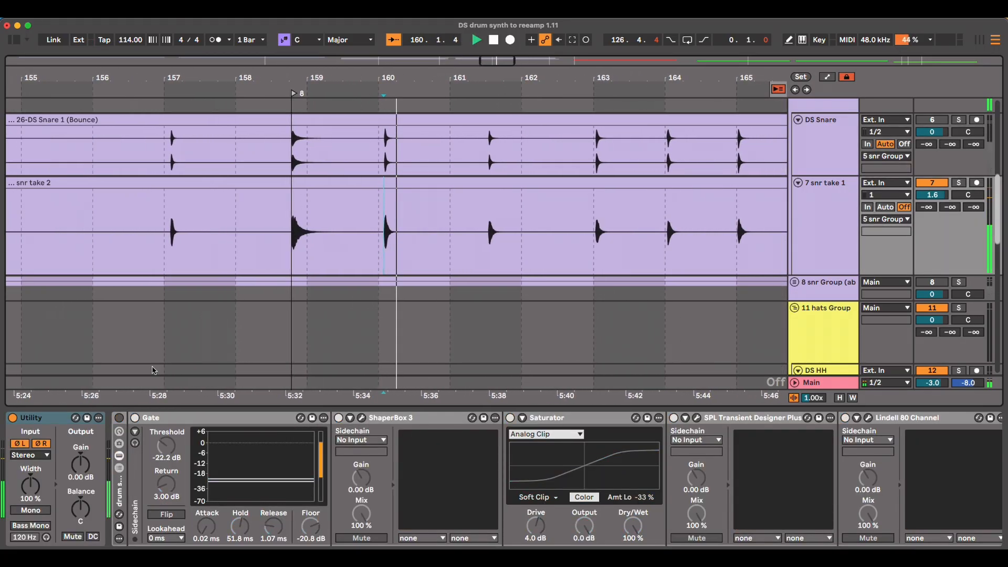
click(119, 419)
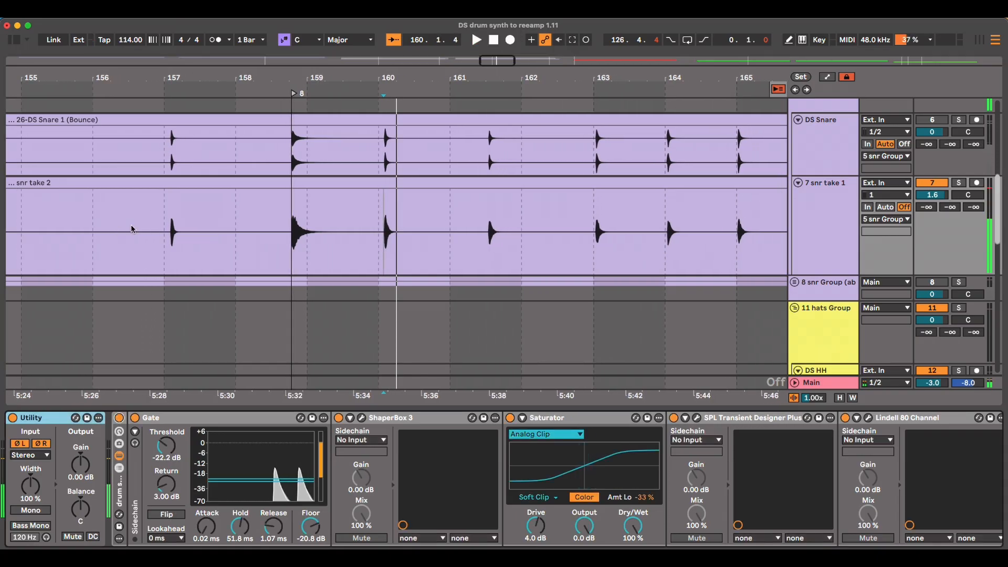
click(169, 232)
click(119, 419)
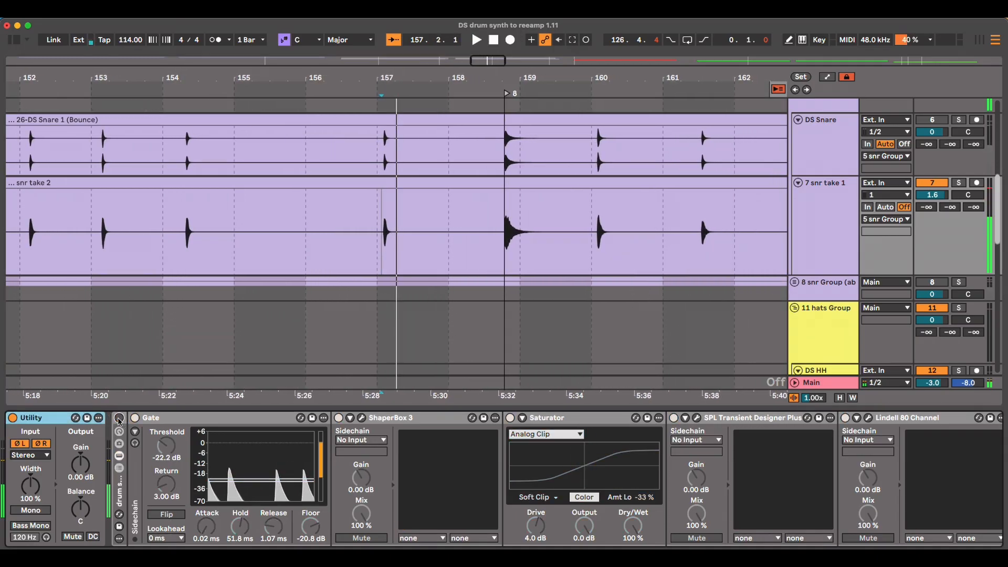
click(119, 419)
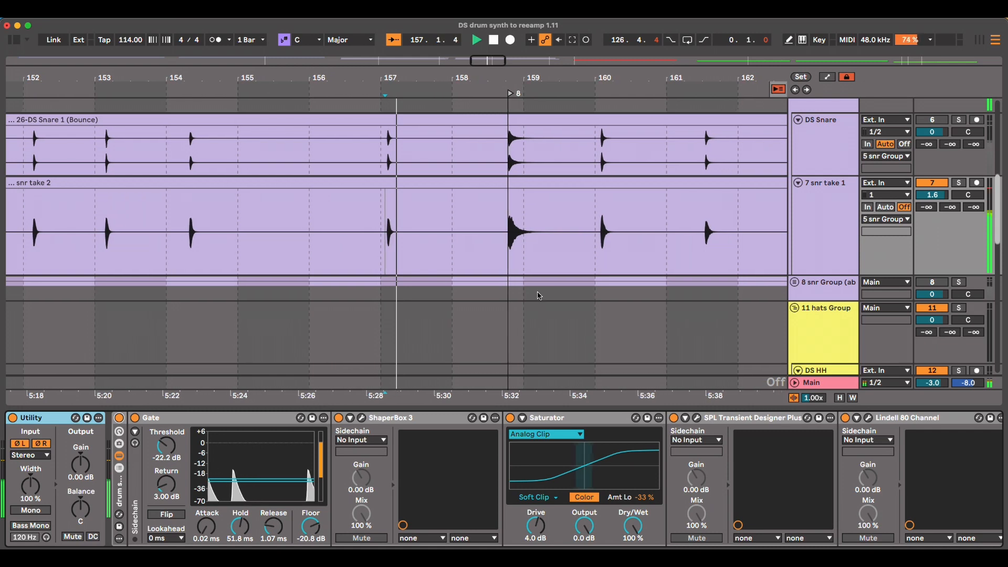
Unmute the DS Snare track and play it together with snr take 1 from the hit at marker 8.
scroll(542, 269, right, 3)
scroll(519, 254, down, 3)
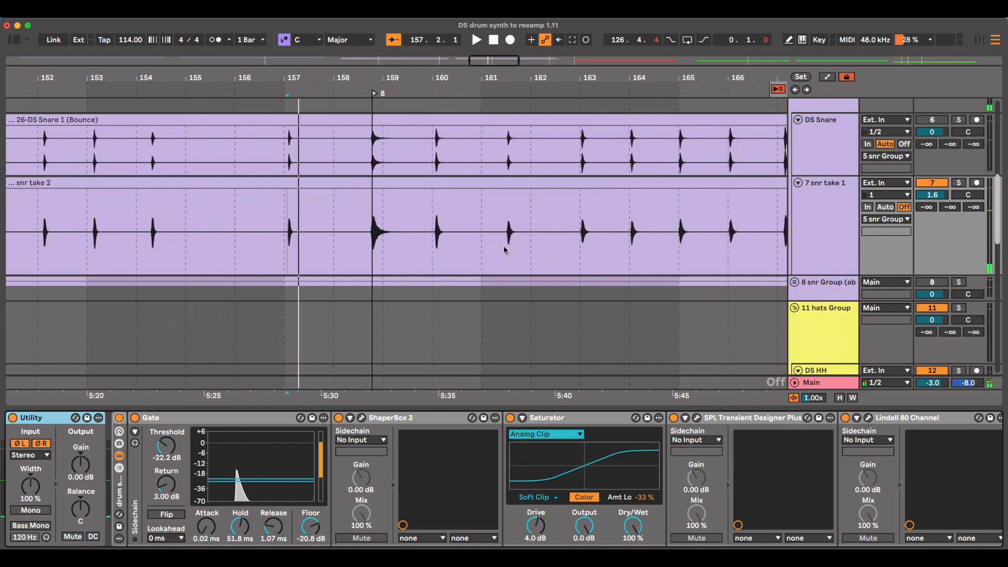
scroll(488, 257, right, 2)
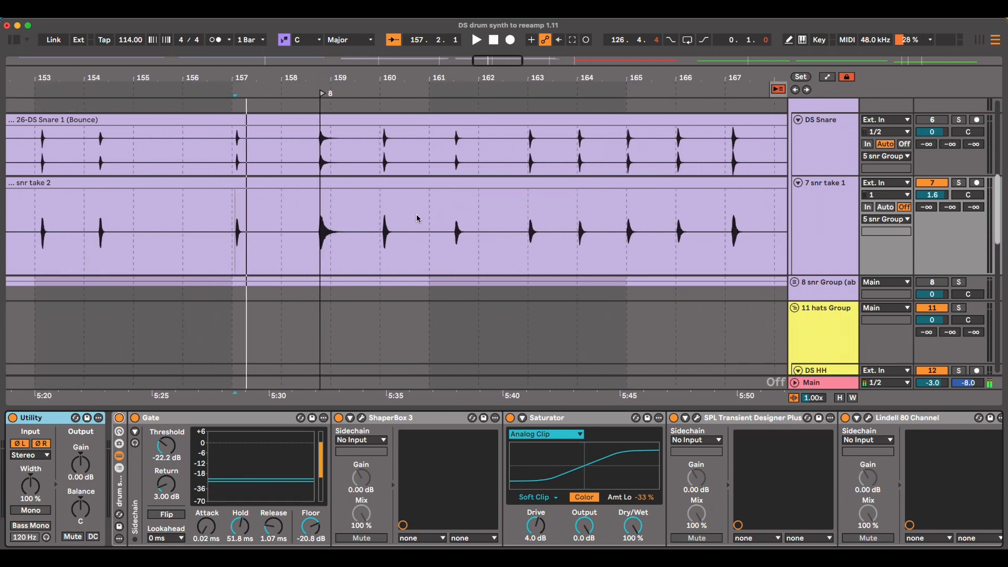
click(315, 221)
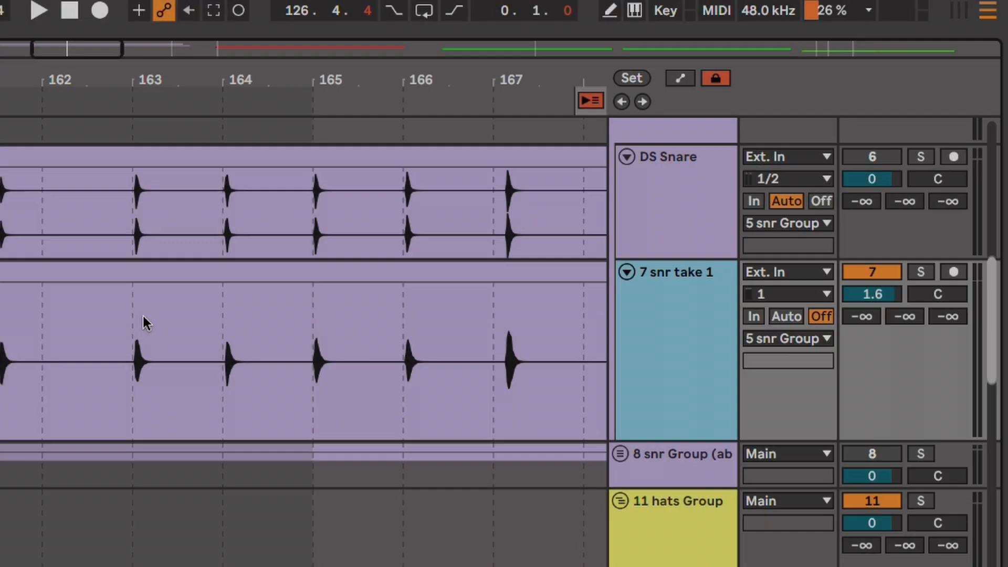
scroll(438, 210, up, 3)
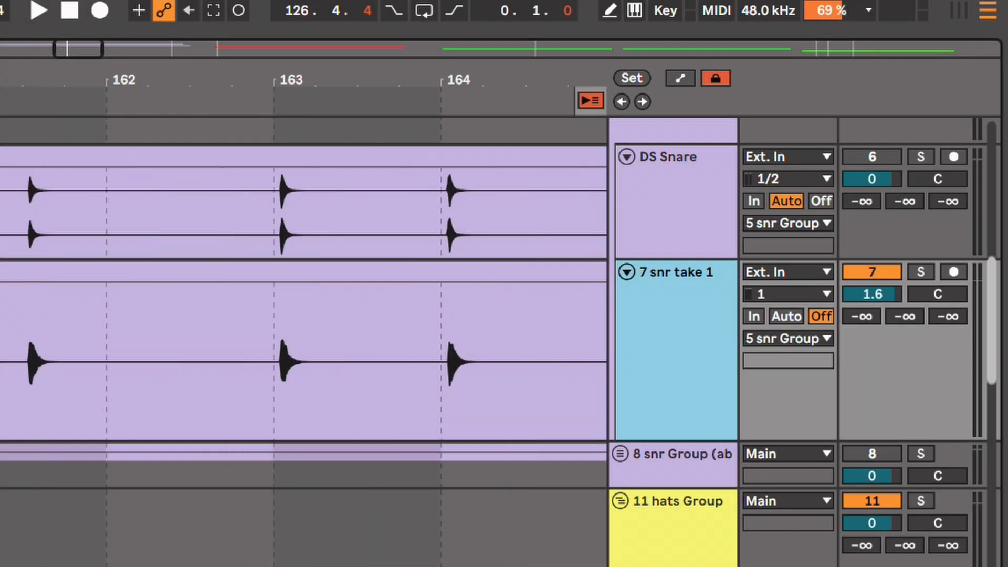
click(868, 159)
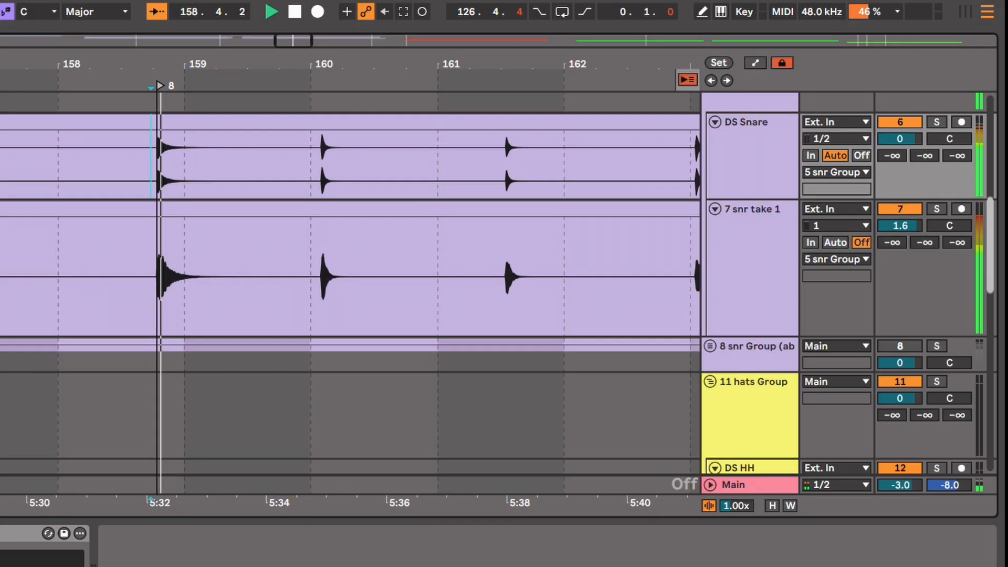
Compare the hit at marker 8 with snr take 1 muted and unmuted against the DS Snare, leaving it unmuted.
click(899, 206)
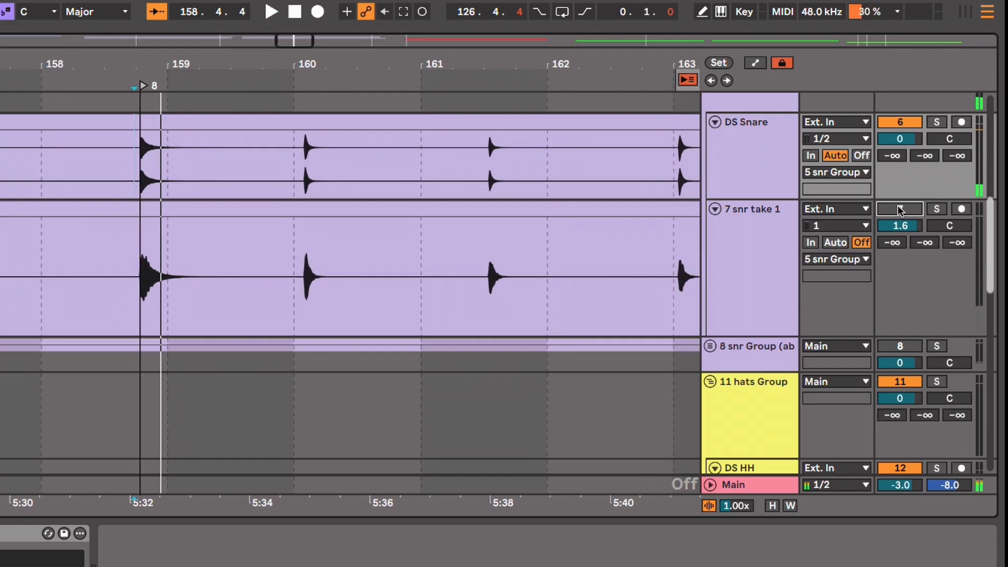
click(898, 209)
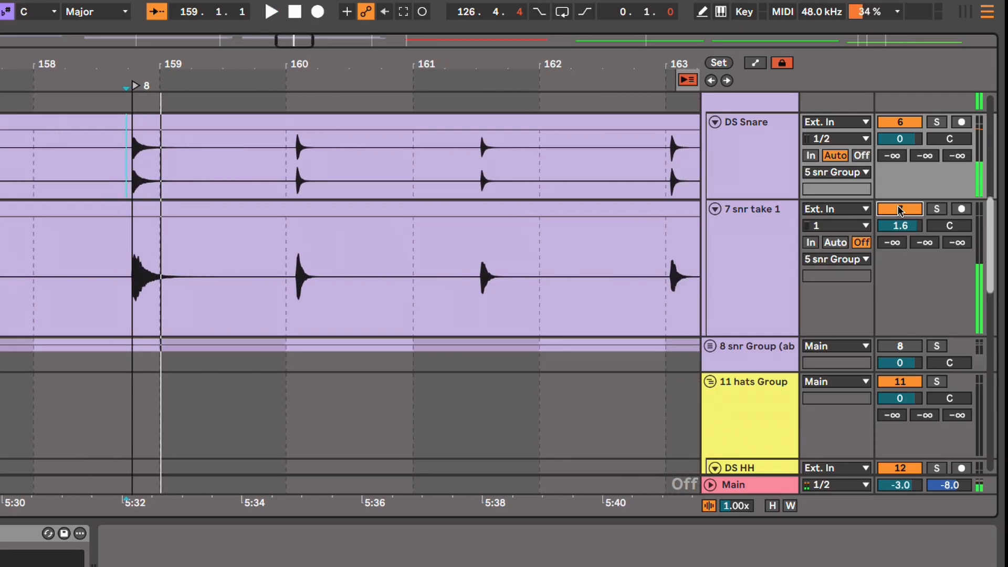
key(space)
key(space)
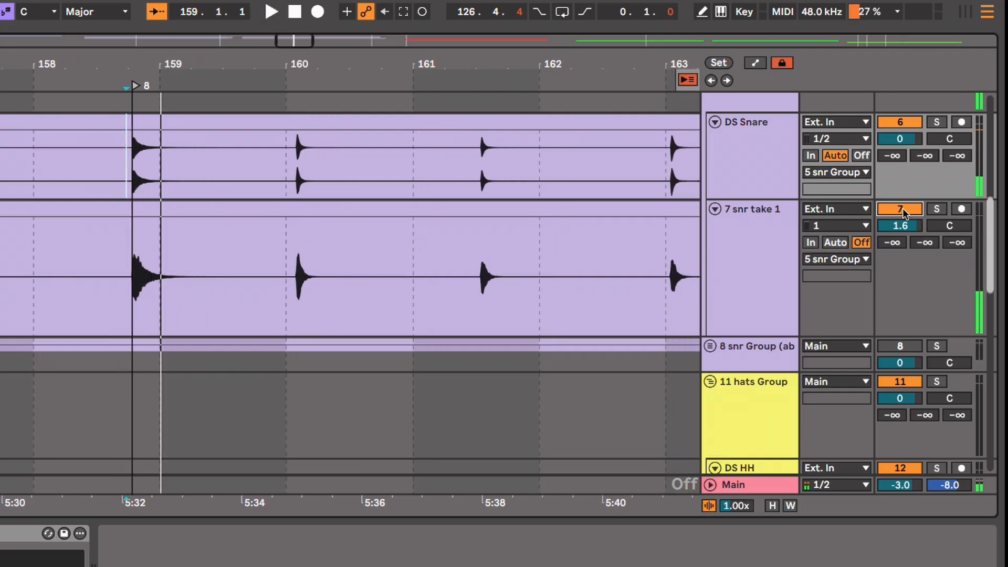
key(space)
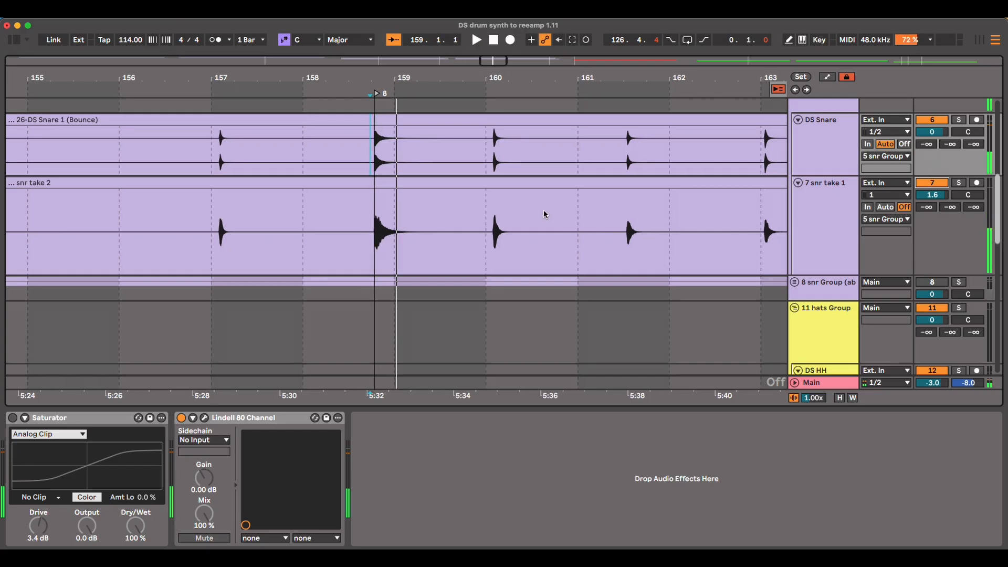
Look back over the full snare takes and the DS Kick and kick reamped clips in the arrangement.
key(minus)
key(minus)
key(minus)
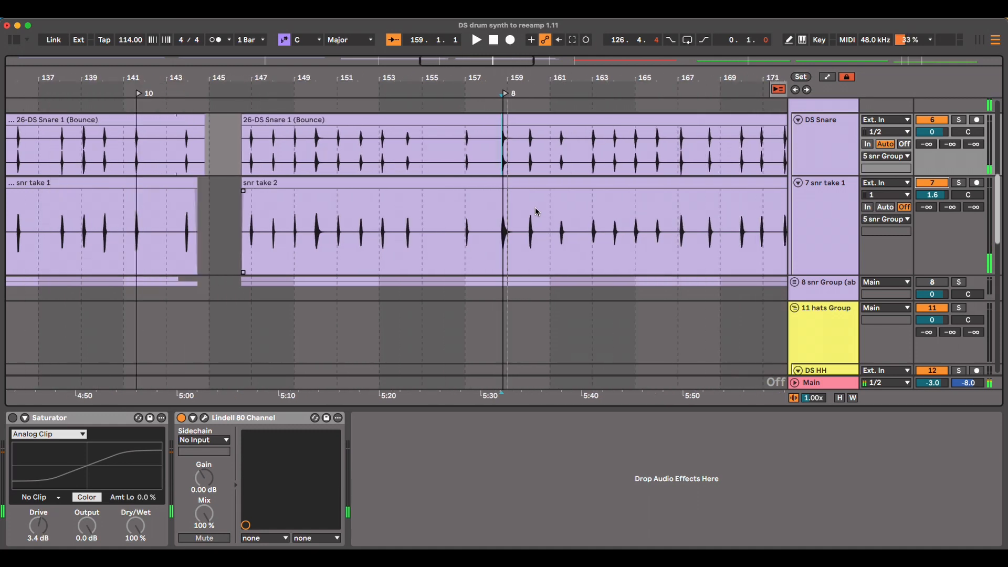
key(minus)
key(minus)
key(minus)
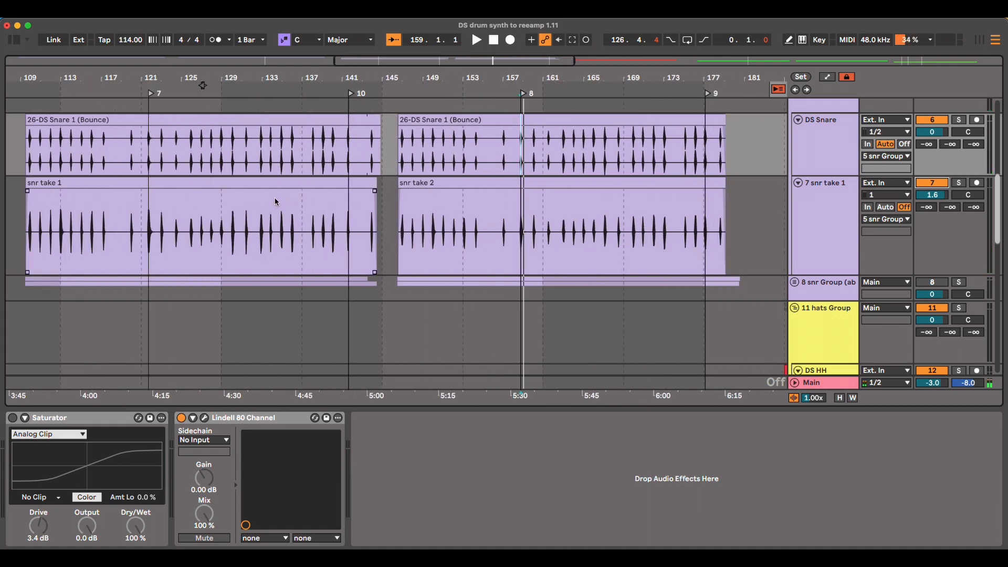
scroll(274, 199, down, 2)
scroll(274, 199, up, 3)
scroll(137, 180, up, 5)
scroll(132, 182, left, 5)
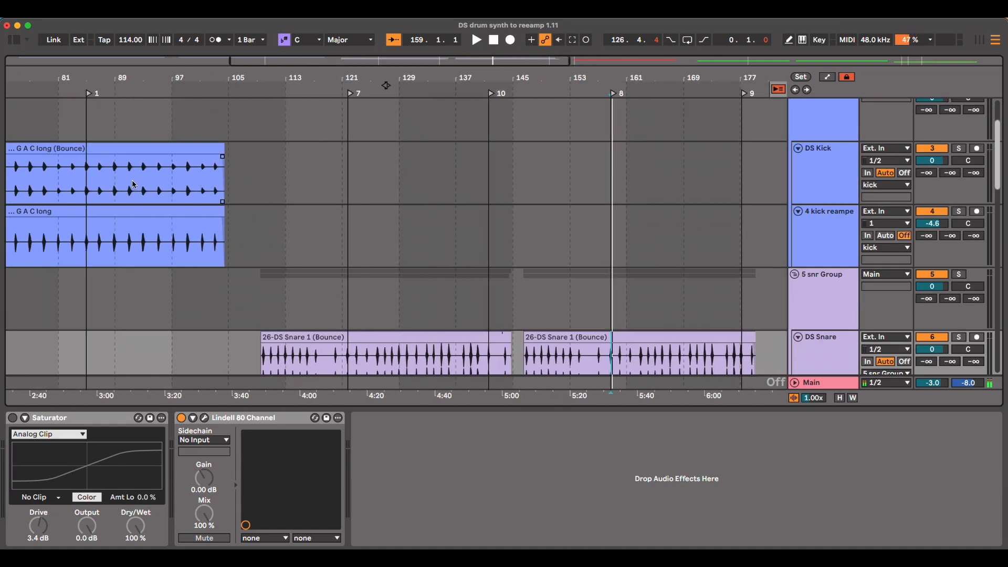
scroll(134, 183, left, 5)
click(29, 156)
scroll(241, 225, down, 5)
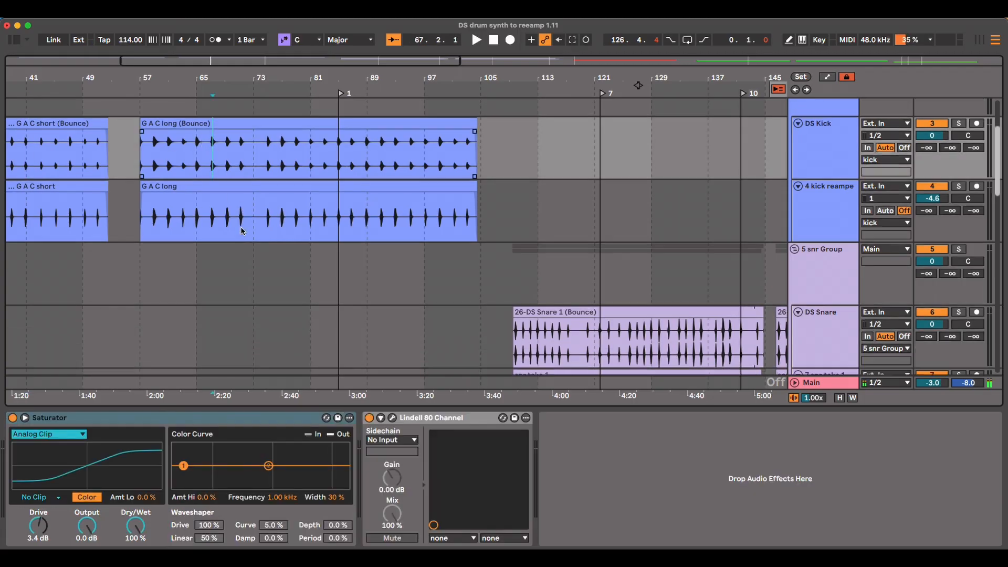
Examine the clips on the snr take 1, DS HH and hats take 1 tracks, returning to the snare tracks.
scroll(346, 230, right, 4)
scroll(339, 211, right, 3)
click(243, 270)
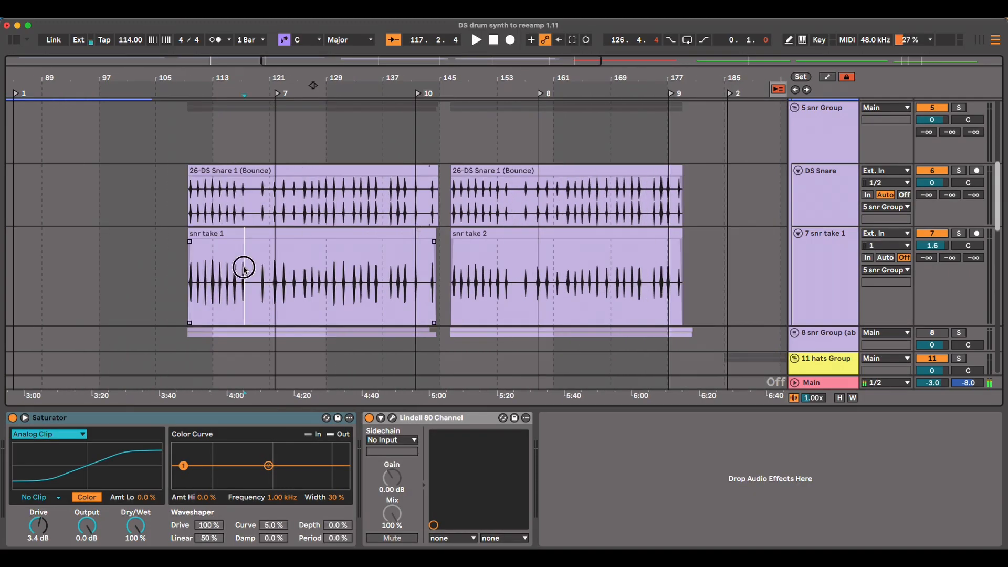
click(517, 279)
scroll(484, 266, down, 4)
scroll(484, 266, right, 3)
click(583, 273)
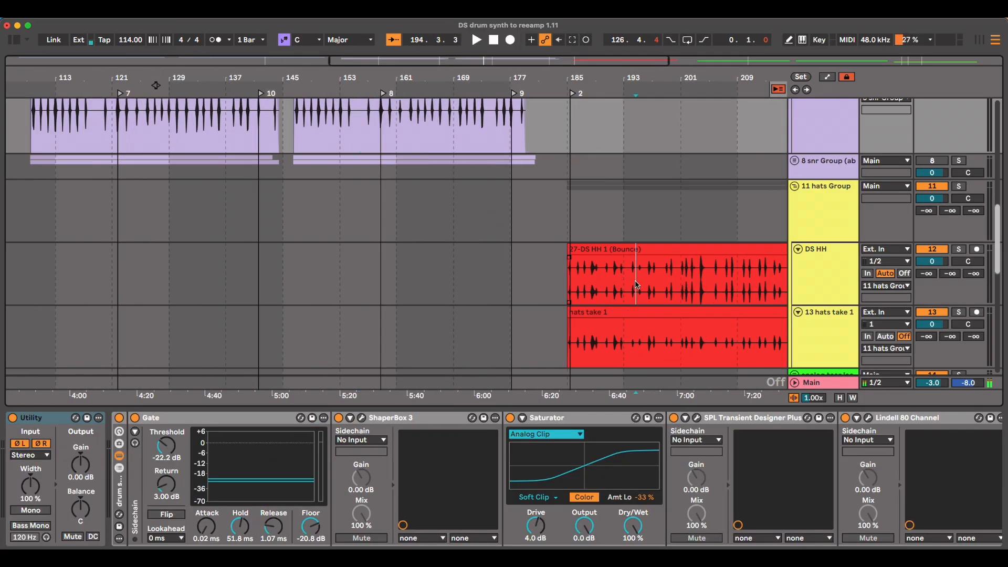
click(308, 273)
scroll(315, 275, up, 4)
scroll(315, 275, left, 2)
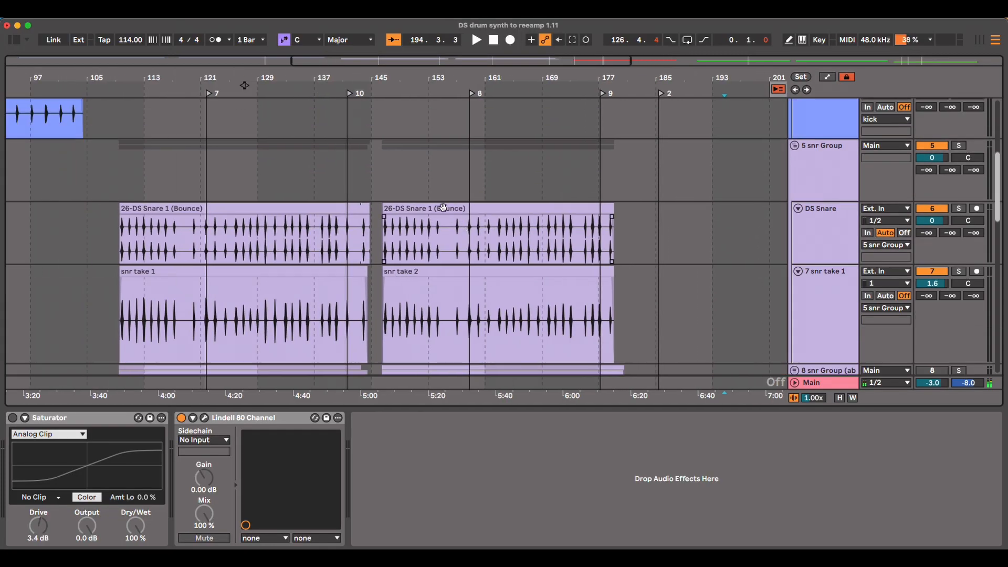
Select the second DS Snare bounce together with snr take 2, and open the snr take 2 clip for sample editing.
click(440, 208)
shift+click(436, 271)
scroll(437, 286, up, 4)
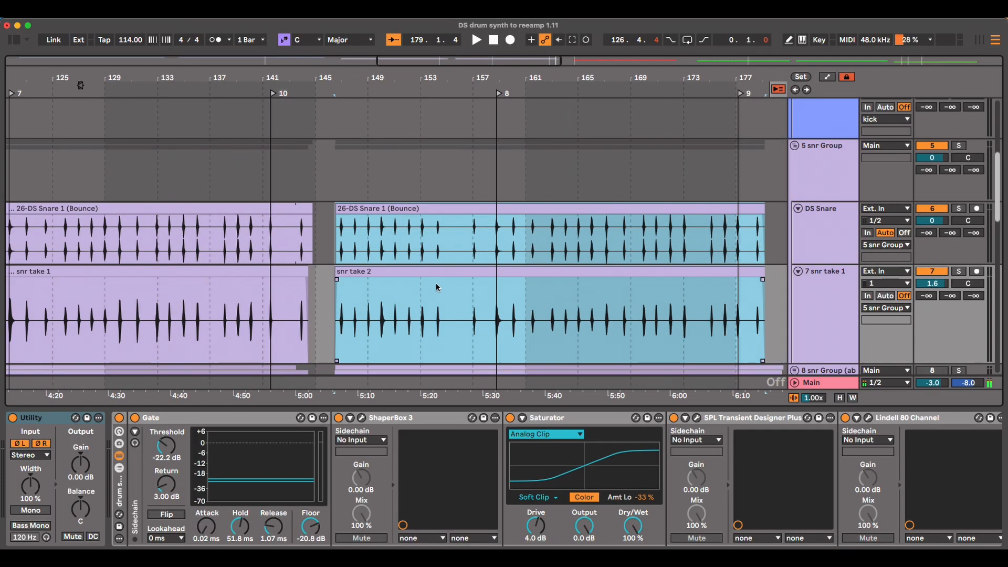
scroll(435, 285, right, 2)
scroll(389, 291, down, 2)
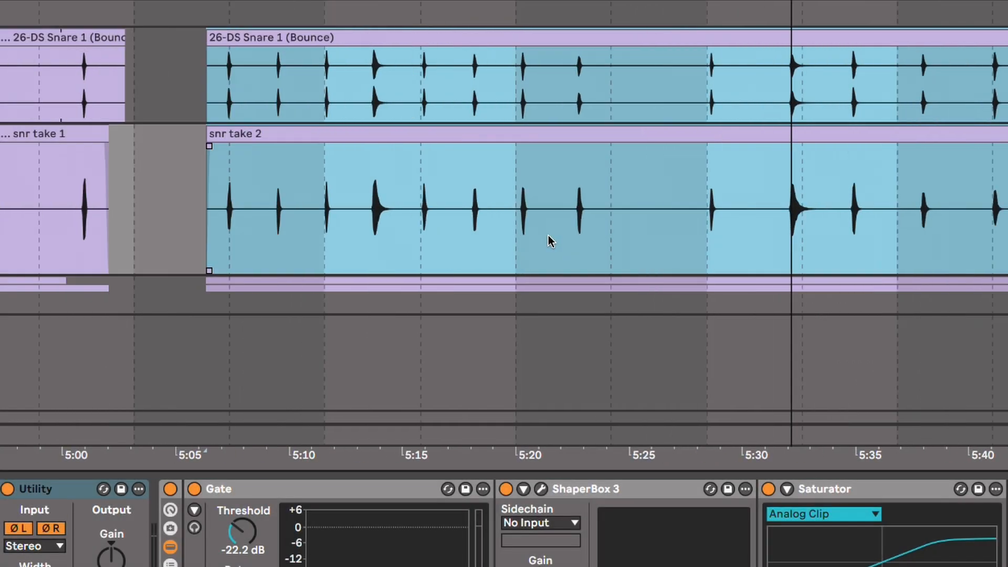
scroll(548, 236, left, 2)
click(451, 139)
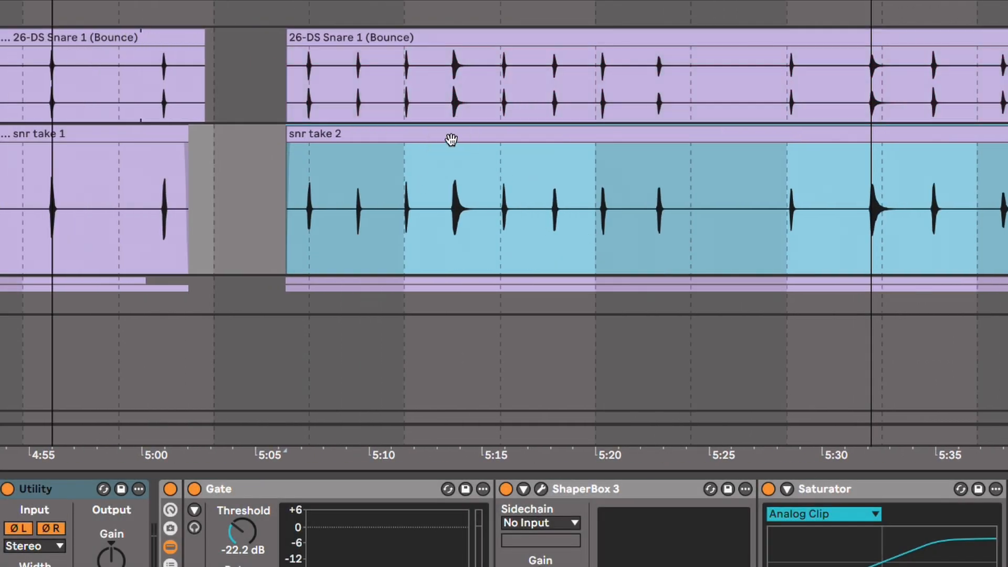
double_click(464, 140)
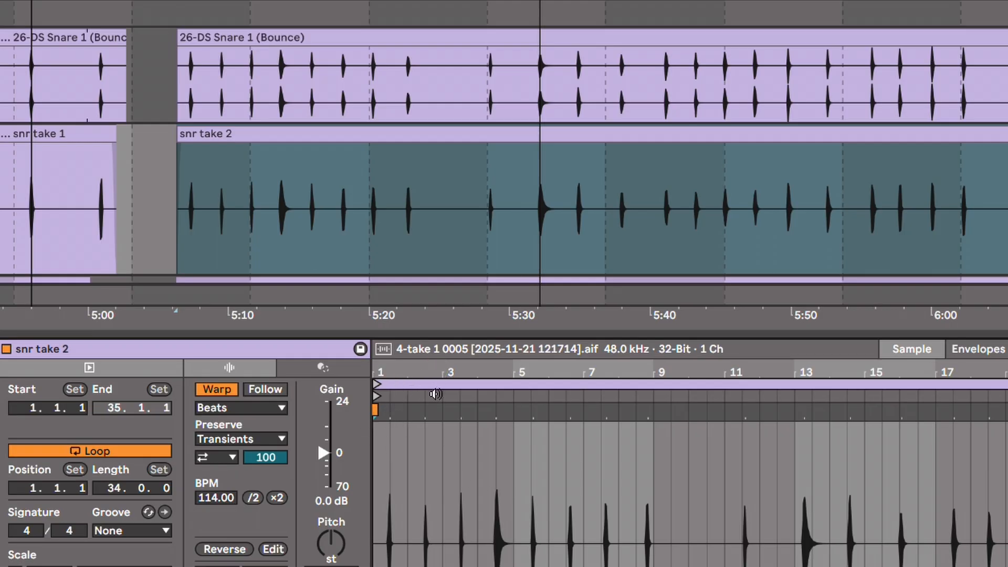
Switch Warp off and back on for the snr take 2 clip.
right_click(454, 429)
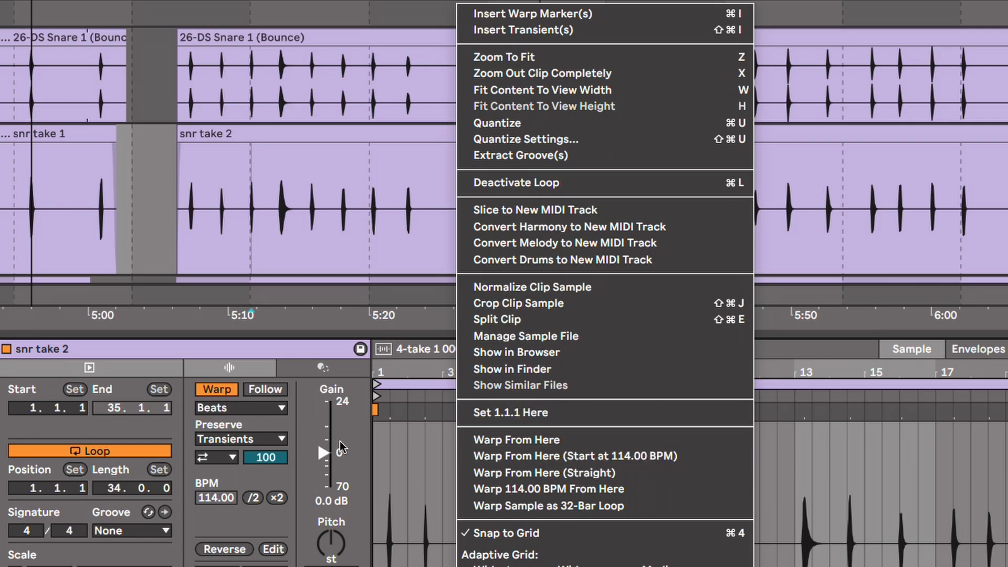
key(Escape)
click(216, 390)
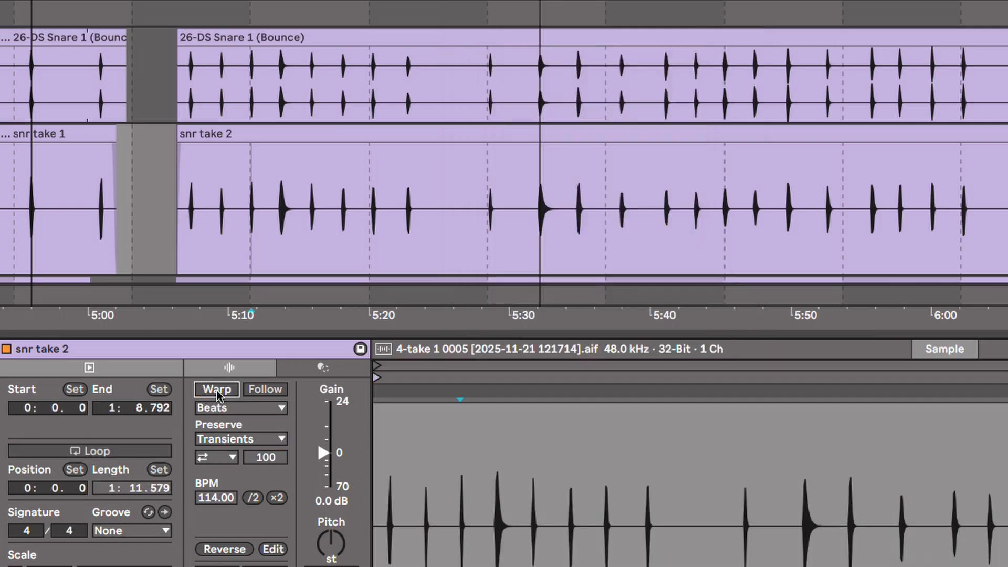
click(216, 390)
Open the Slice to New MIDI Track options for snr take 2 and close them without slicing.
right_click(441, 410)
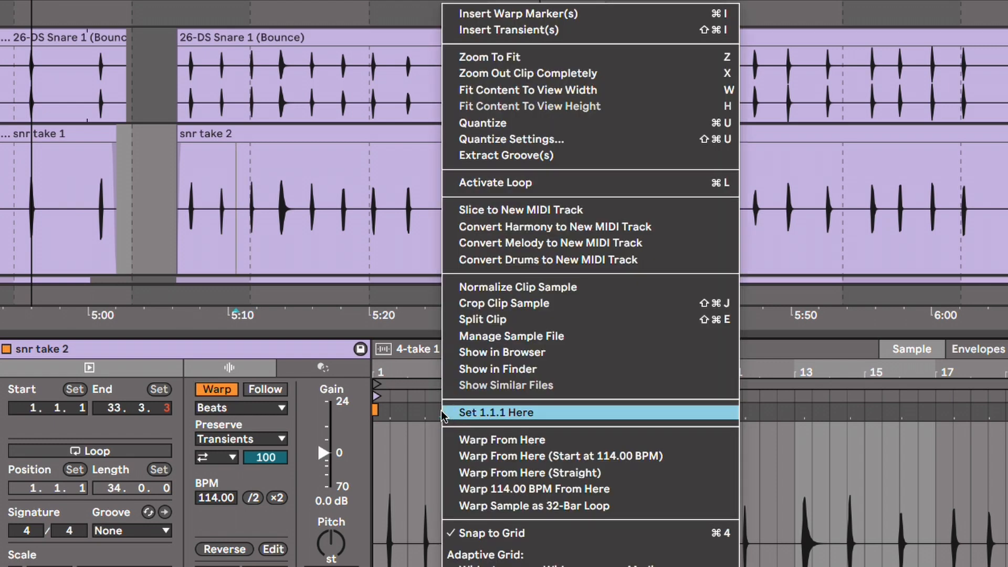
click(517, 211)
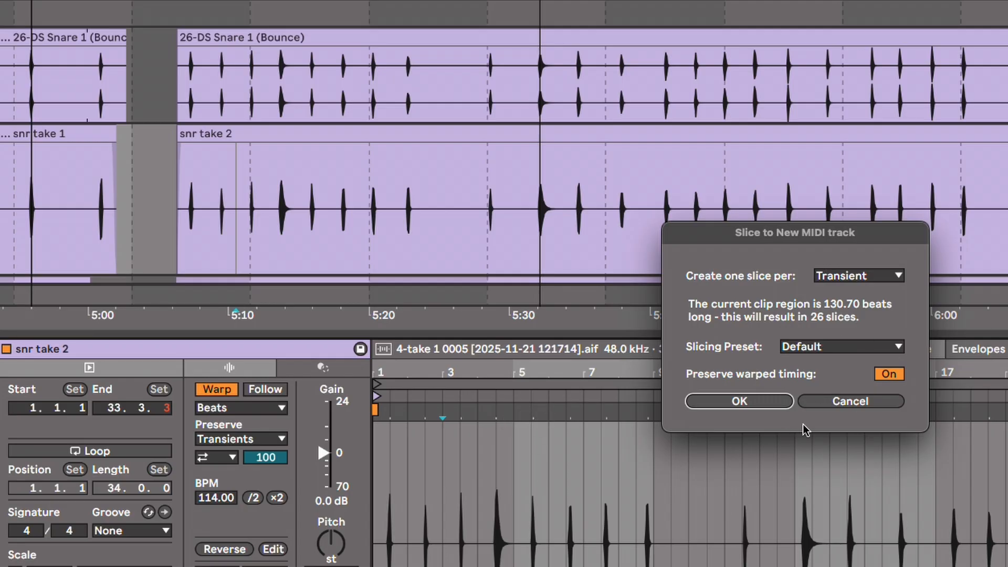
click(831, 401)
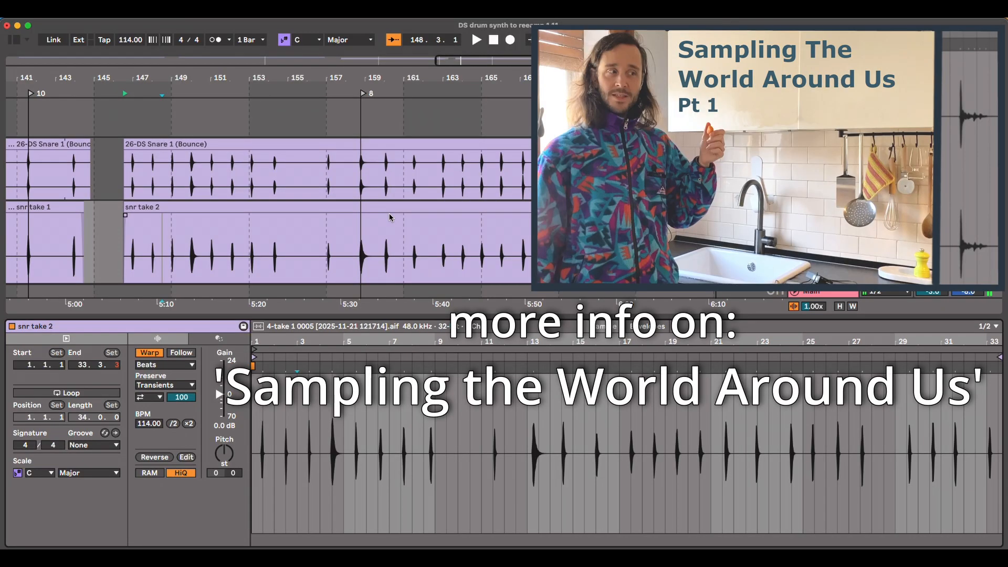
Switch to Session View and select the 19 bass fat sin to square analog2 track to show its Analog synth.
click(354, 174)
key(Tab)
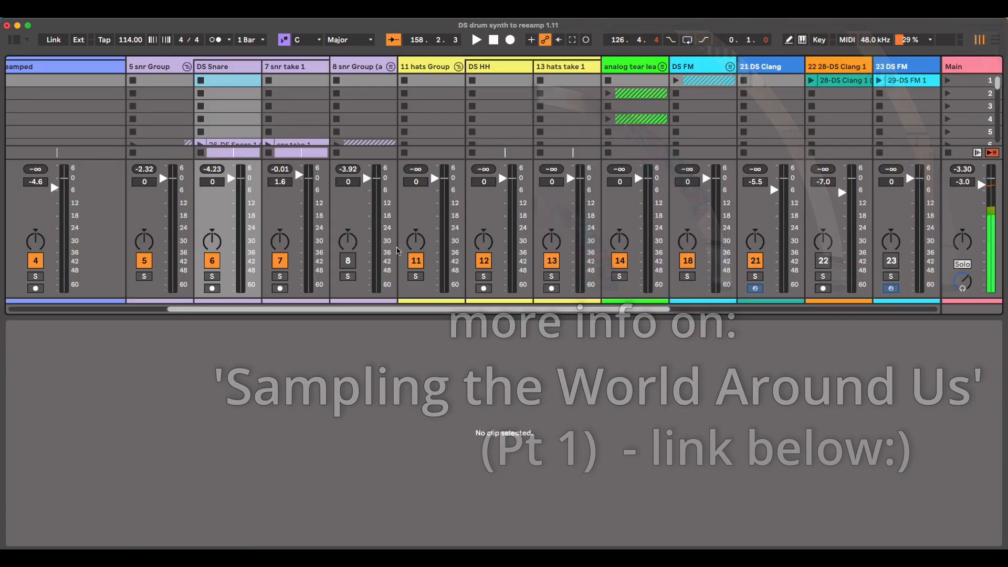
click(637, 66)
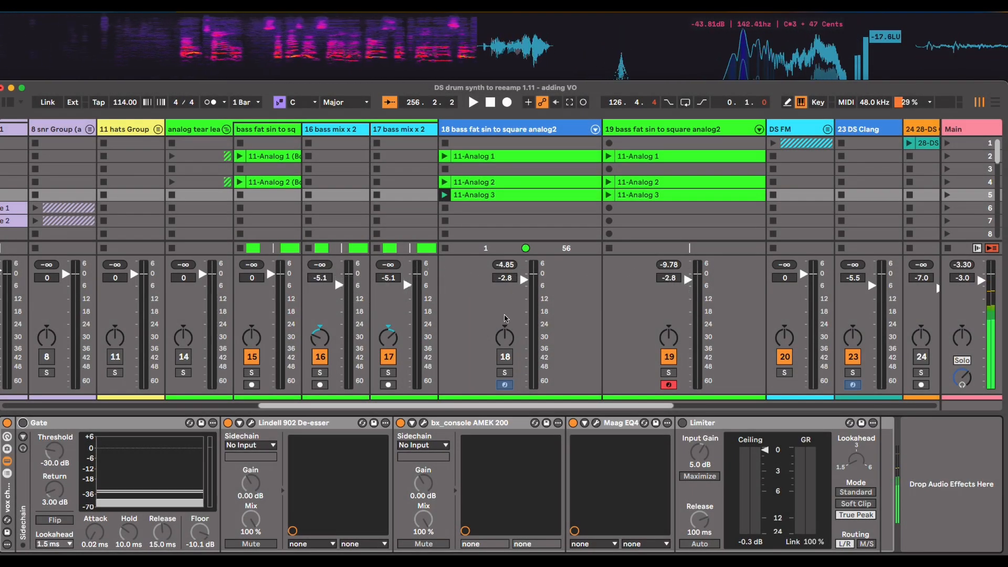
scroll(504, 319, right, 4)
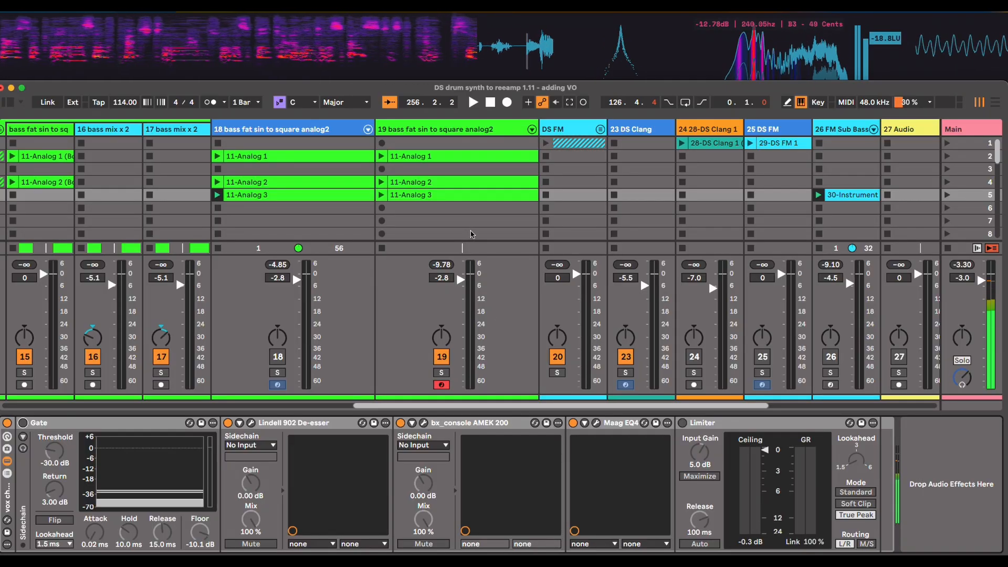
click(462, 130)
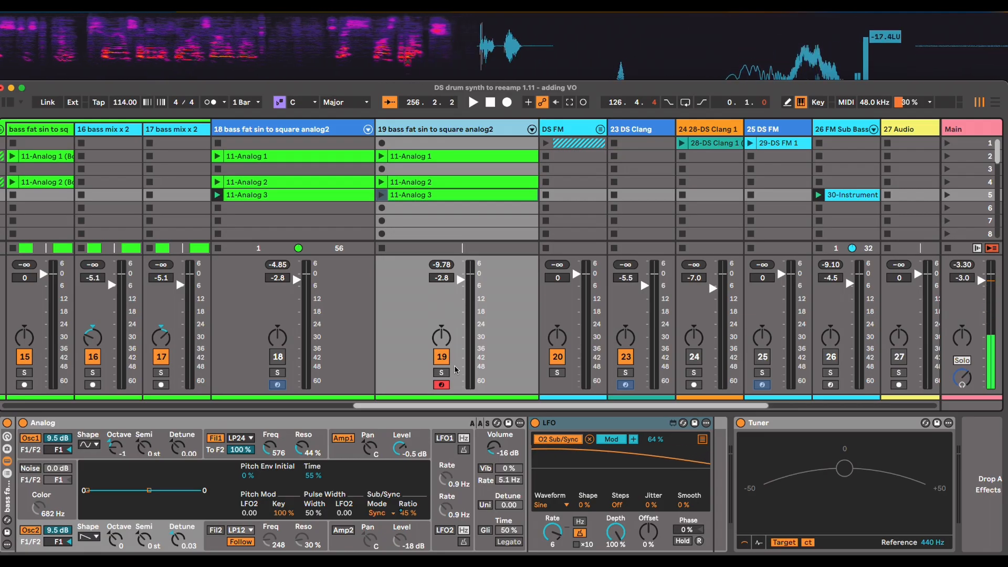
Play a note on the Analog synth and examine its Osc1 settings and Osc2's Sub/Sync mode, keeping Sync.
key(a)
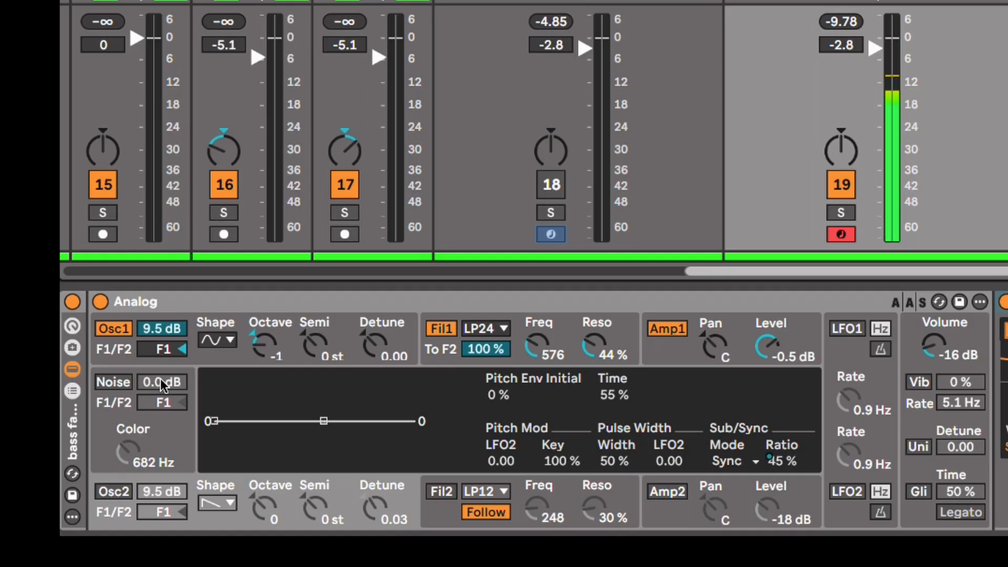
click(158, 331)
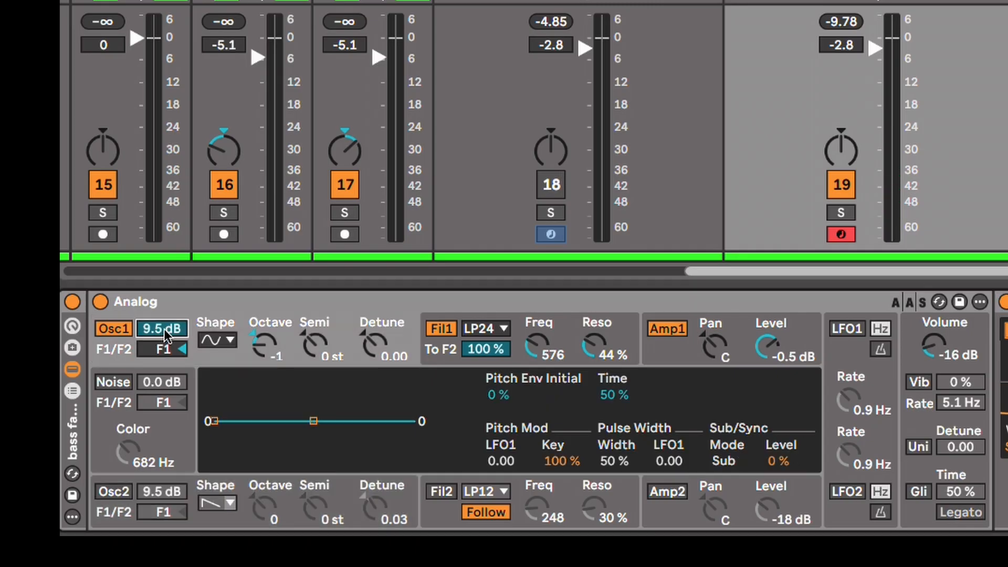
click(120, 491)
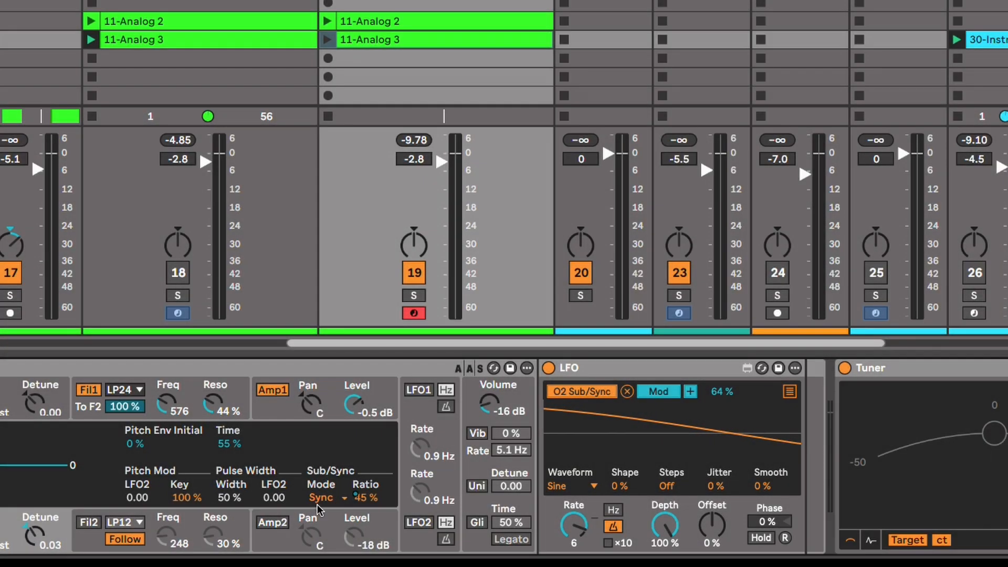
click(321, 498)
click(324, 502)
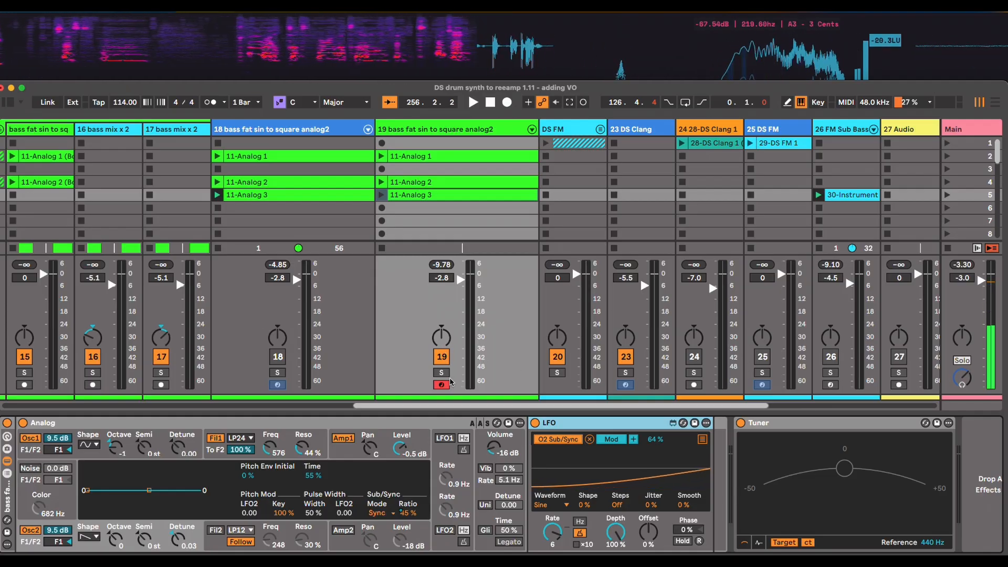
Mute track 19, activate track 18 and play its 11-Analog 3 clip with the reamped bass tracks.
click(442, 356)
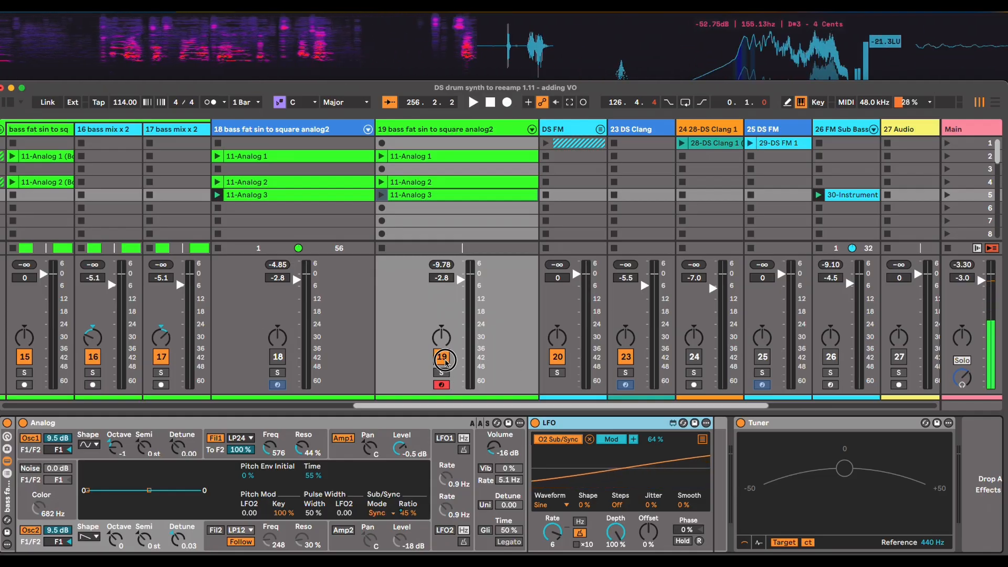
click(284, 197)
click(277, 356)
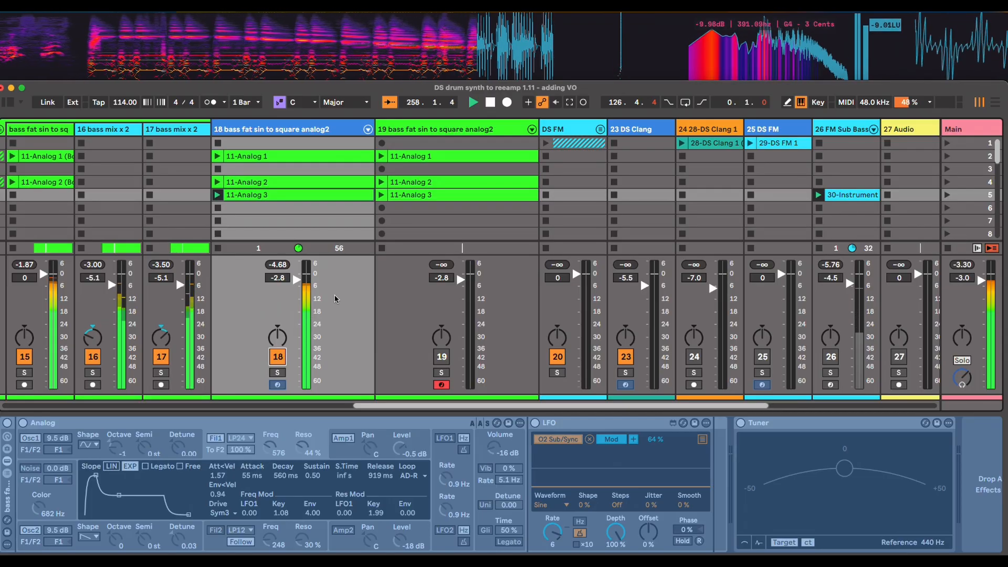
click(265, 196)
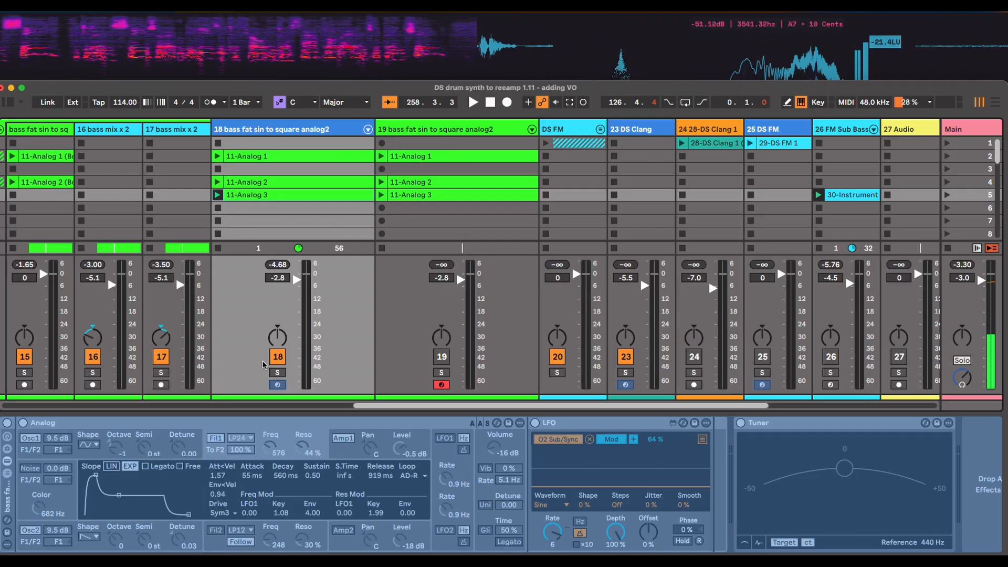
Switch to Arrangement View and inspect the stabs (Bounce) clip on track 15 and the stabs x 2 clip on track 16.
key(Tab)
scroll(945, 231, up, 1)
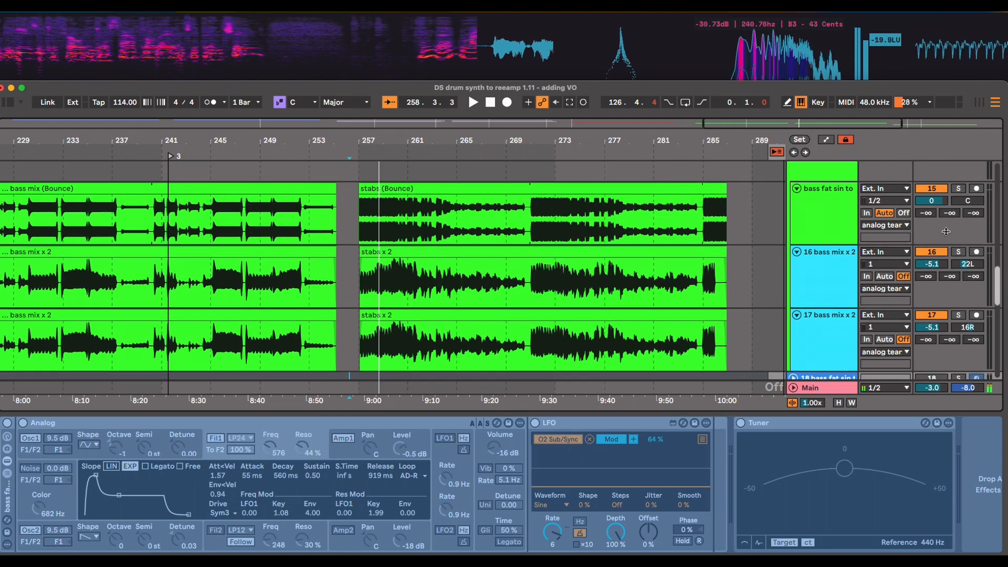
scroll(888, 245, up, 4)
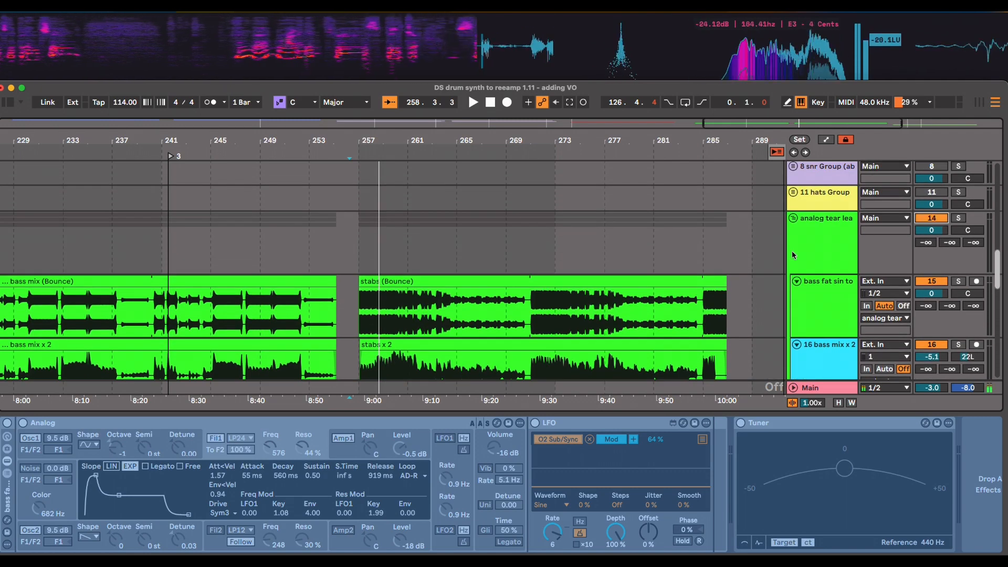
scroll(482, 247, down, 3)
click(405, 225)
scroll(394, 236, down, 3)
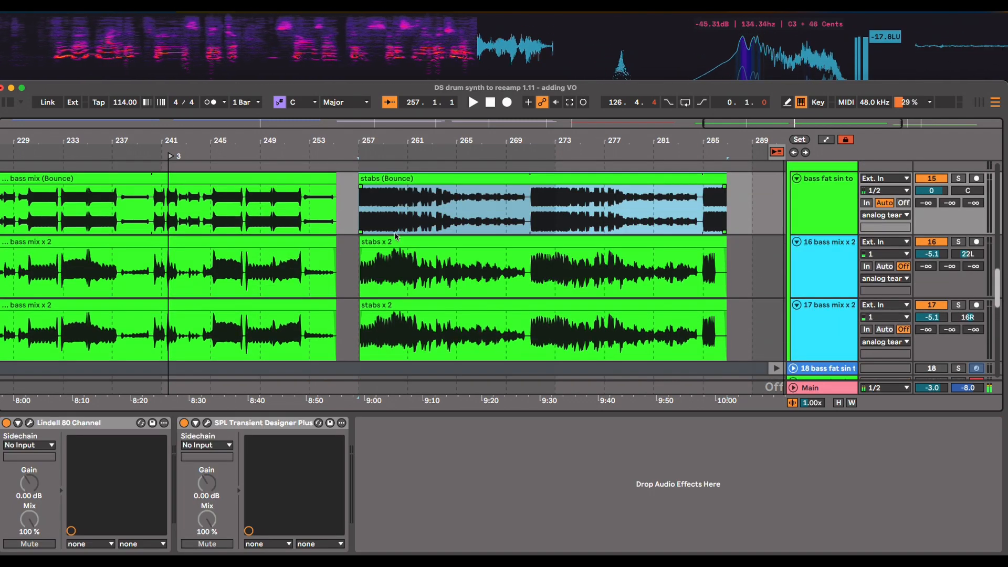
click(386, 244)
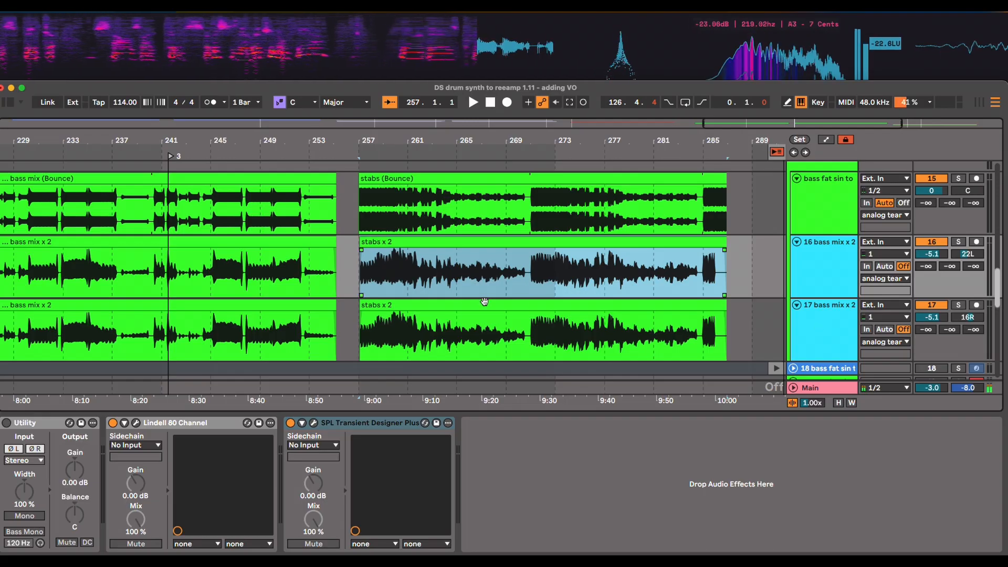
Select the stabs x 2 clip on track 17 and the stabs (Bounce) clip on track 15, and start playback from bar 257.
click(382, 319)
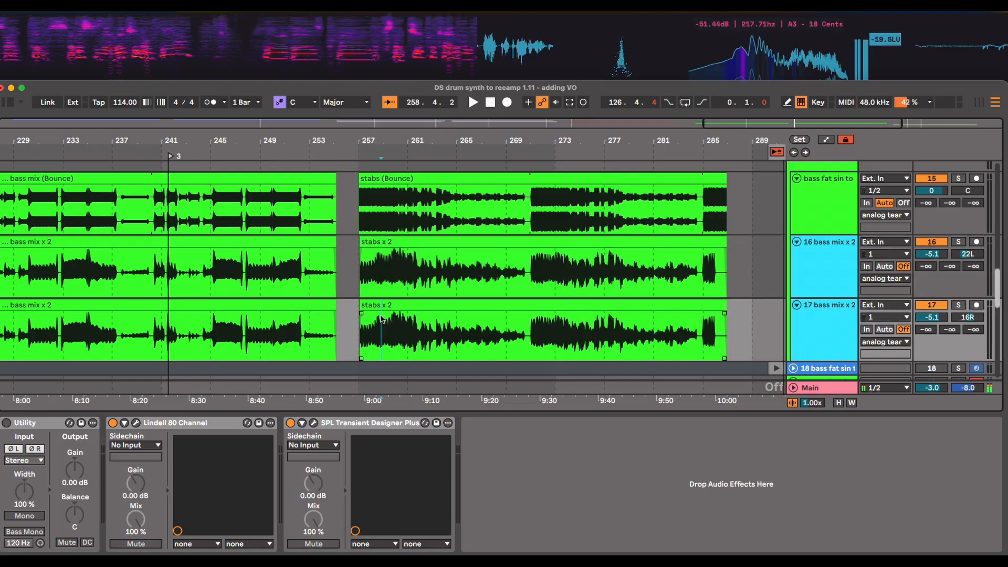
click(366, 244)
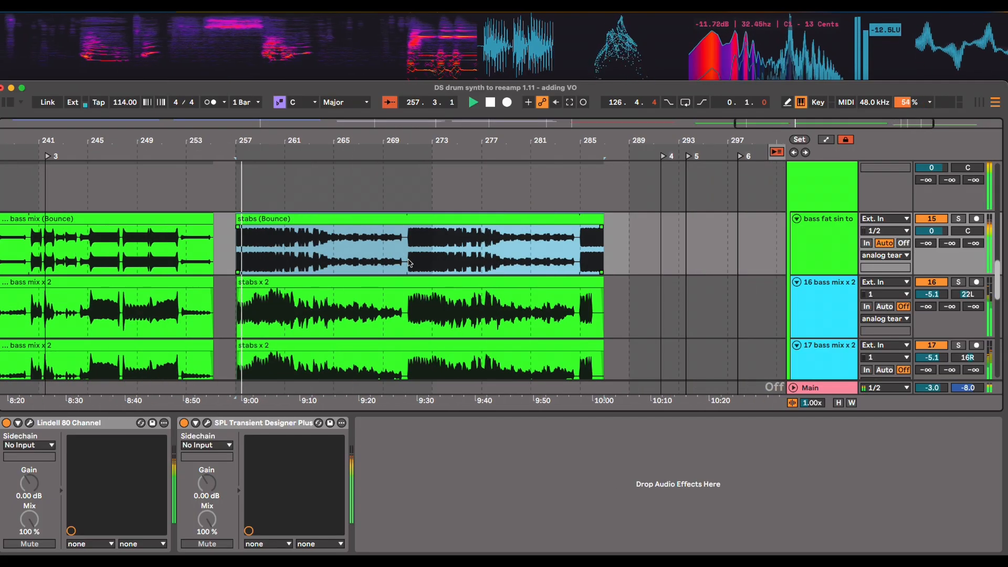
scroll(331, 288, up, 5)
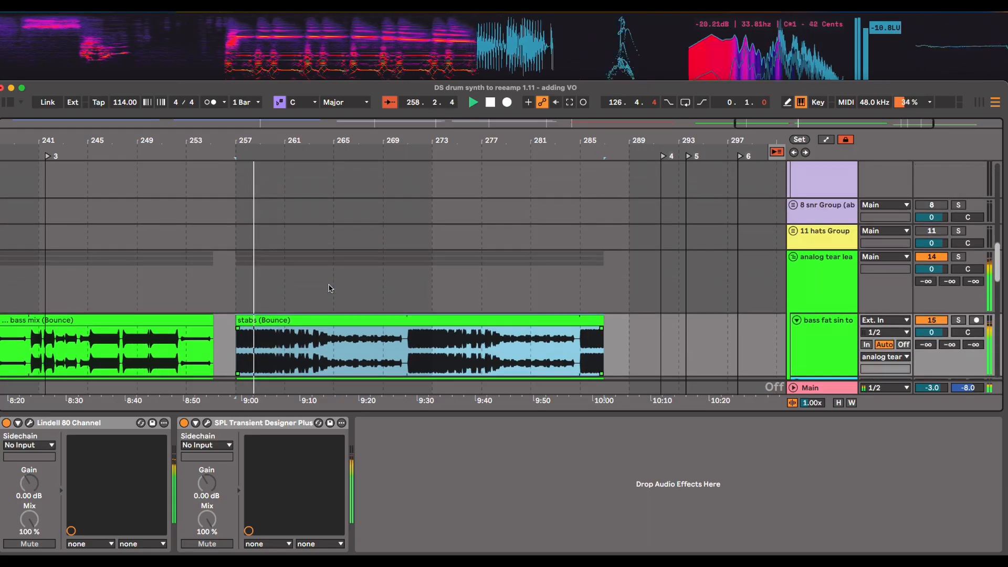
scroll(330, 288, down, 6)
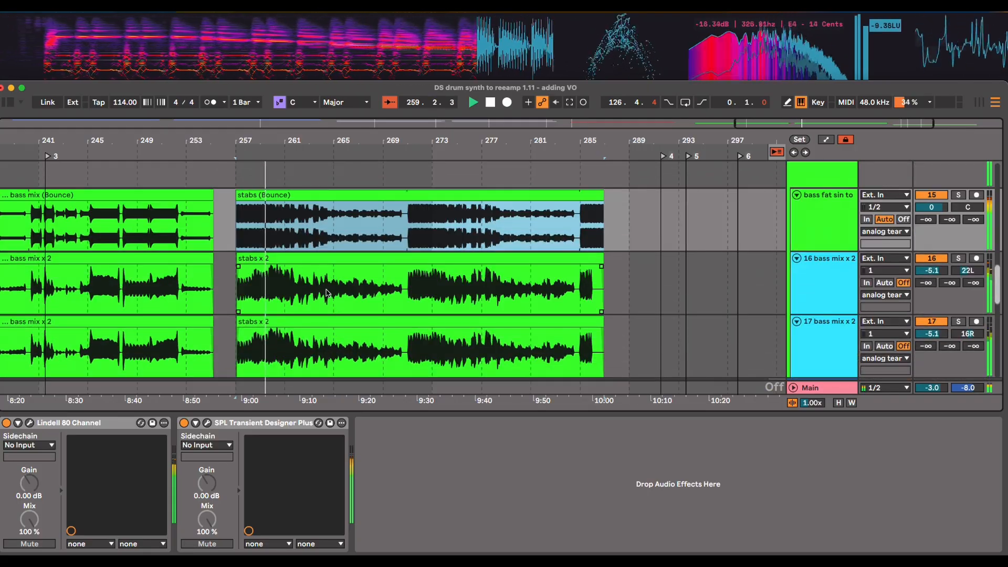
Restart the stabs section from bar 257 several times to hear tracks 15, 16 and 17 playing together.
key(space)
key(space)
scroll(437, 273, right, 5)
key(space)
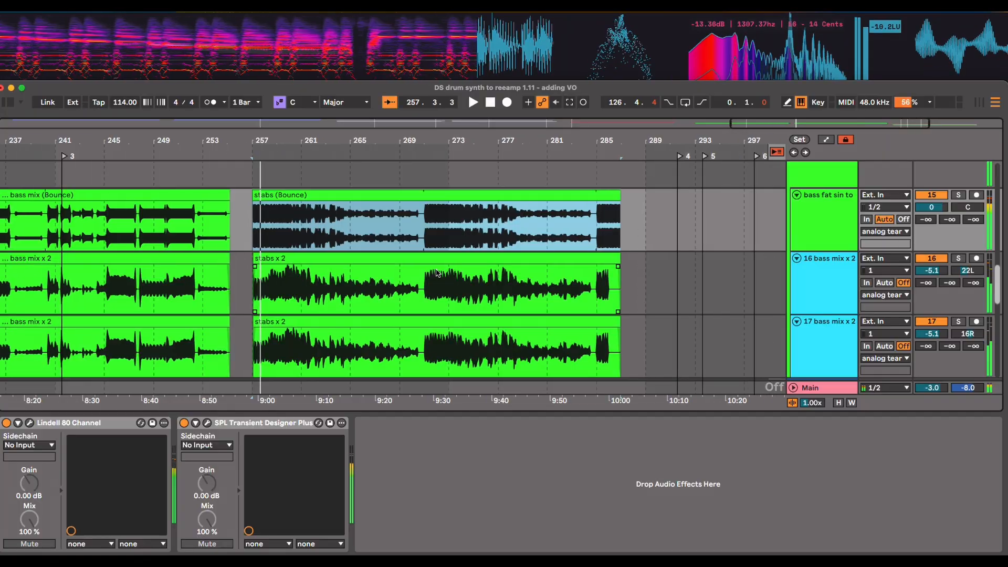
key(space)
scroll(533, 291, right, 4)
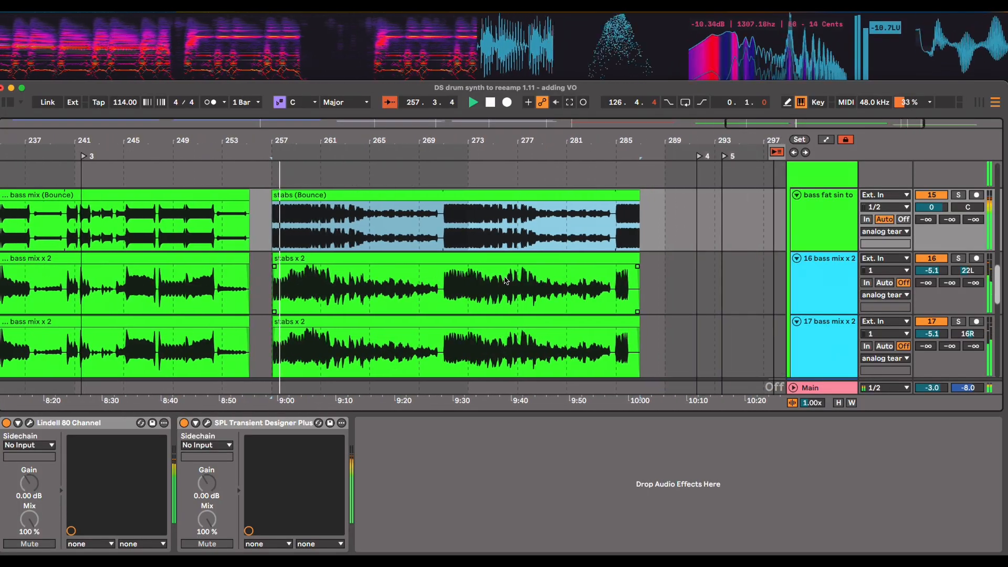
scroll(638, 281, up, 2)
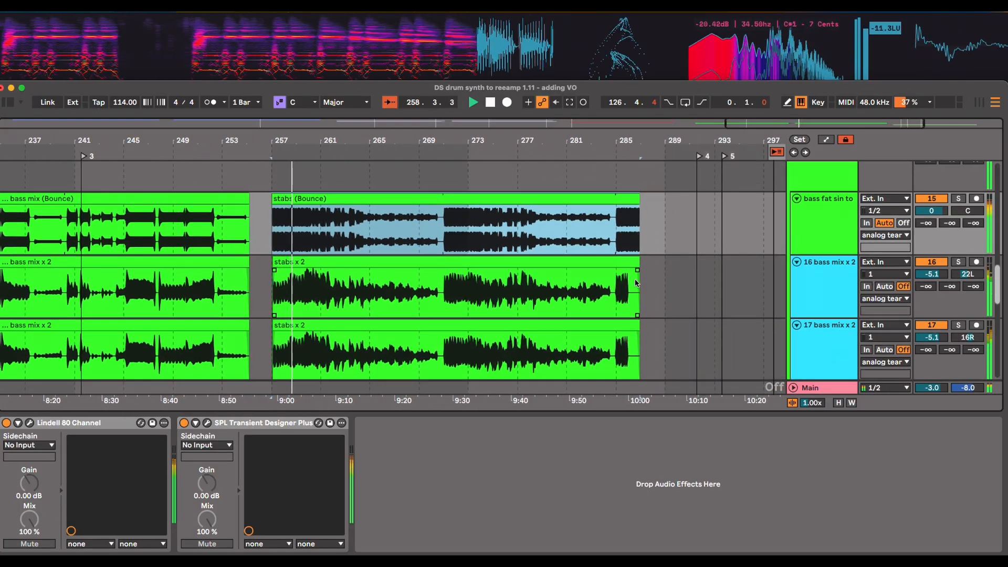
scroll(637, 283, down, 3)
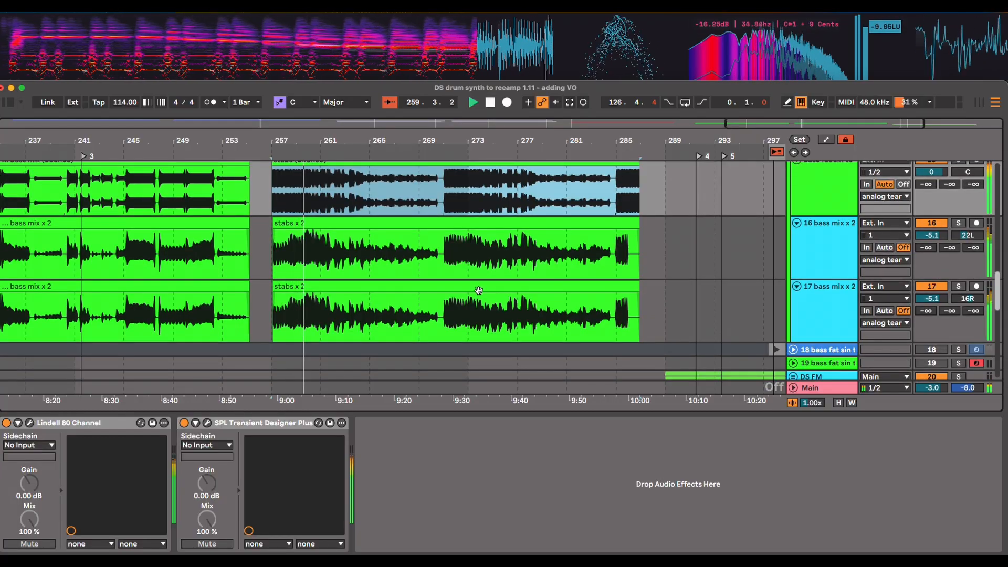
key(space)
scroll(802, 274, up, 3)
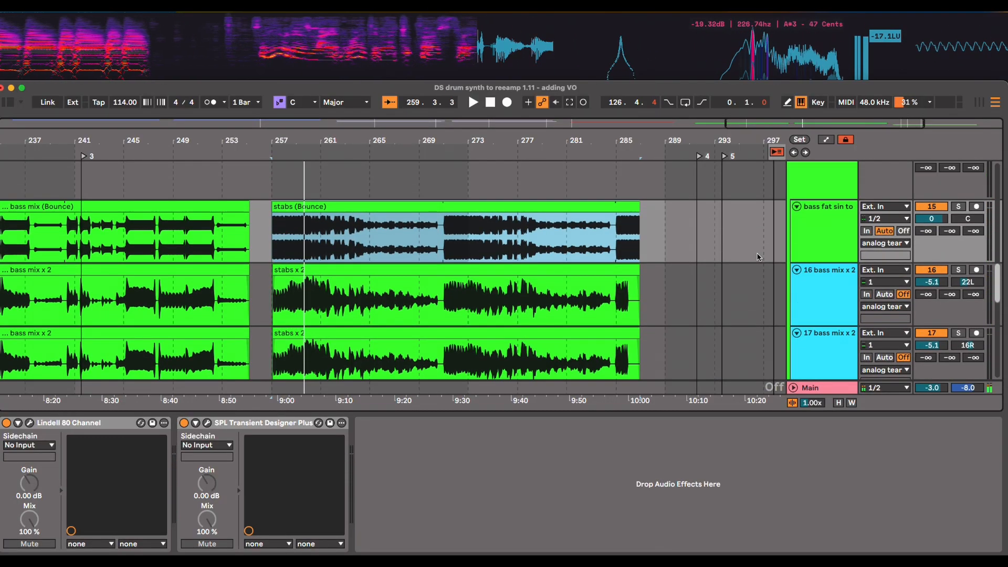
Select tracks 15 to 17 together, followed by track 17 and track 15 individually, to identify the layers of the stab sound.
click(808, 231)
shift+click(820, 345)
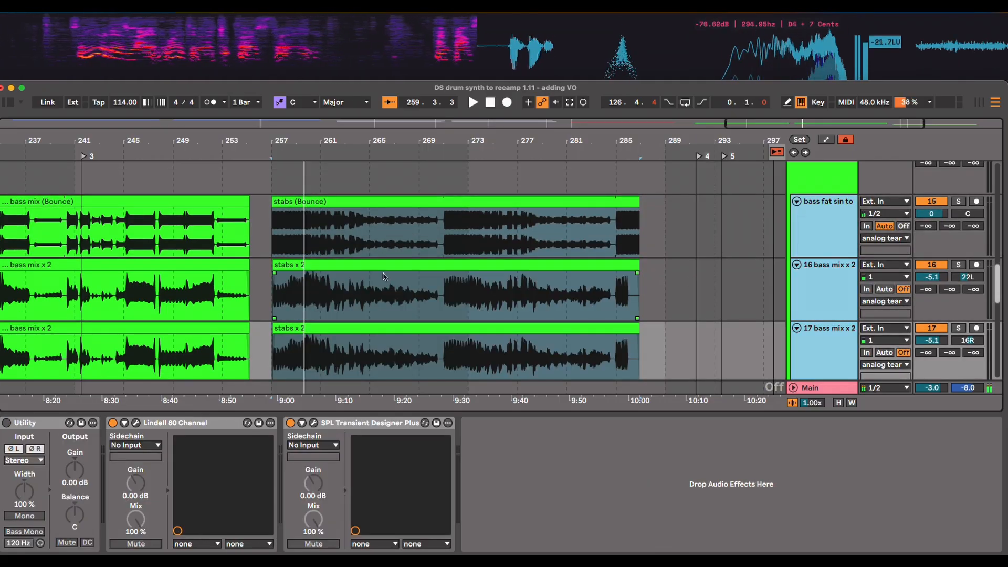
click(819, 344)
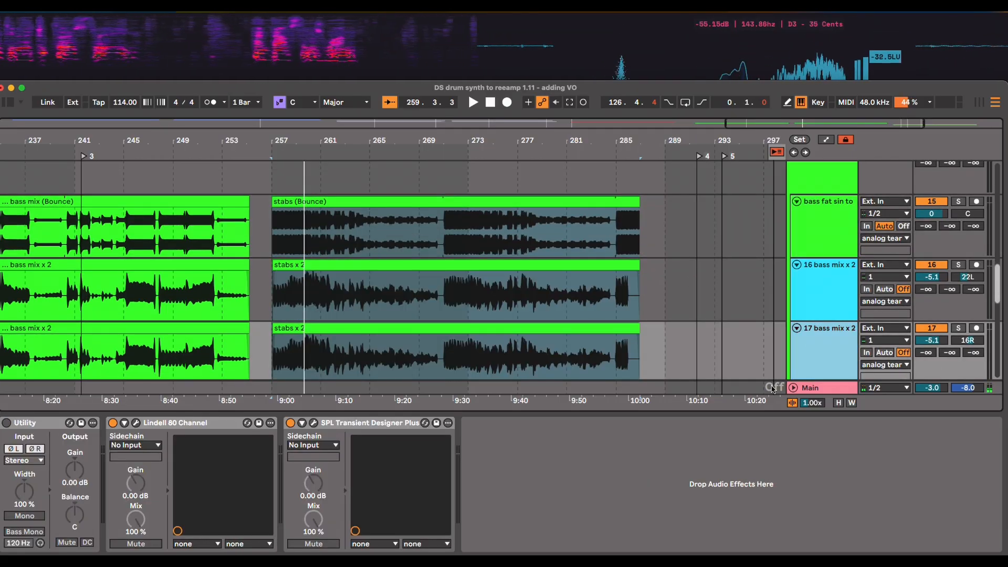
click(813, 231)
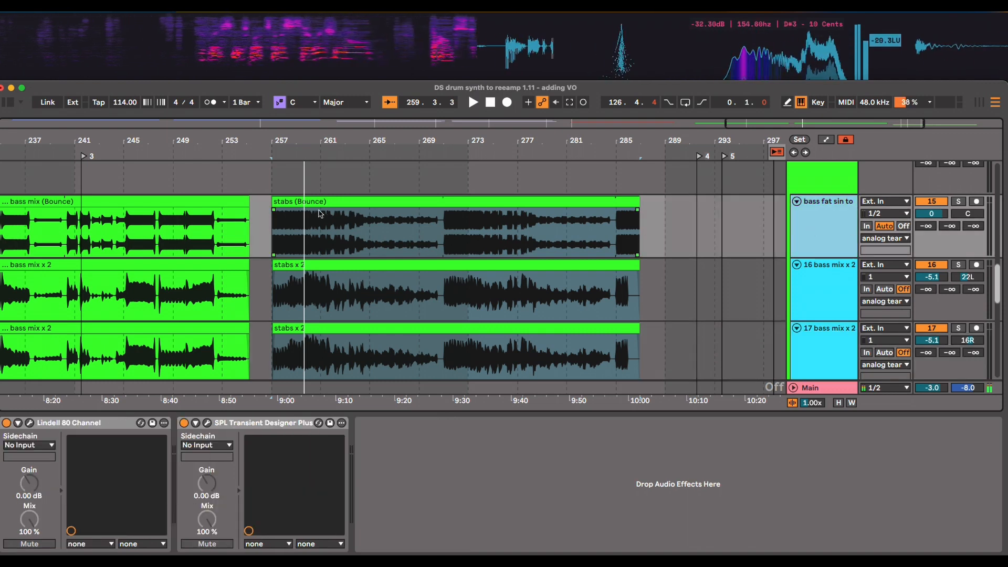
Mute tracks 15 and 16, and set the pan of track 17 bass mix x 2 to centre.
click(932, 202)
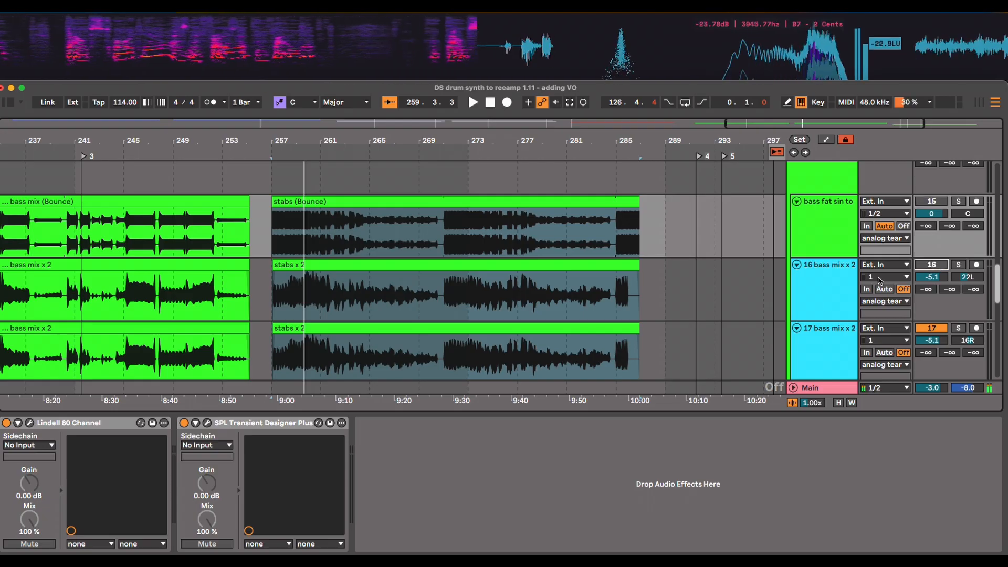
scroll(874, 341, down, 1)
click(849, 341)
scroll(819, 337, down, 3)
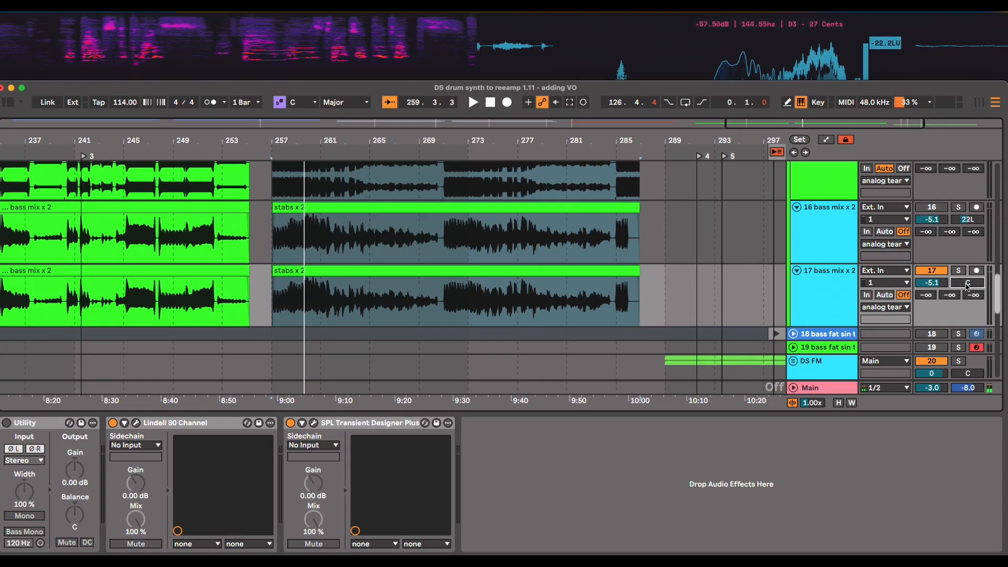
Play the centred stabs x 2 clip on track 17 by itself from bar 257.
key(space)
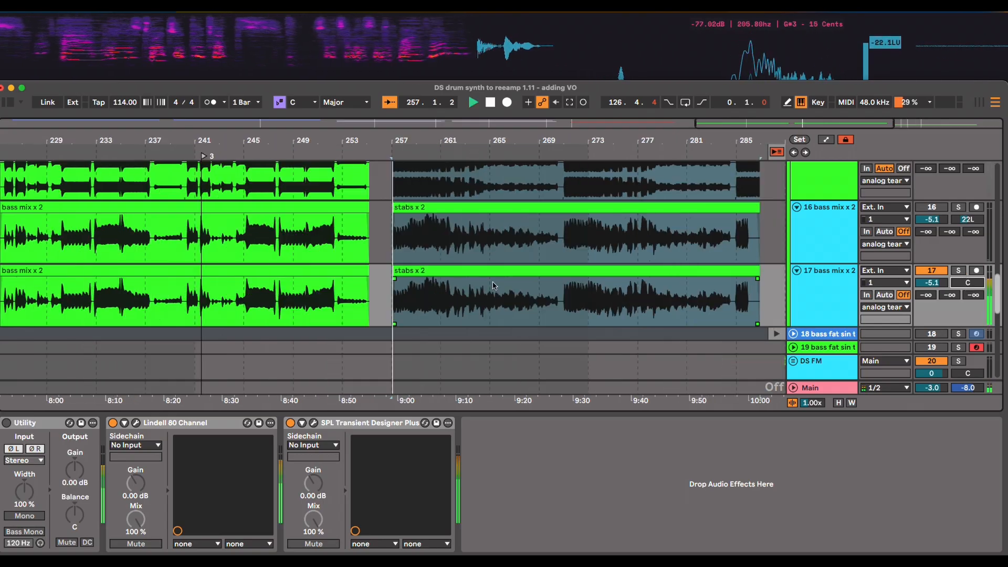
scroll(464, 289, right, 3)
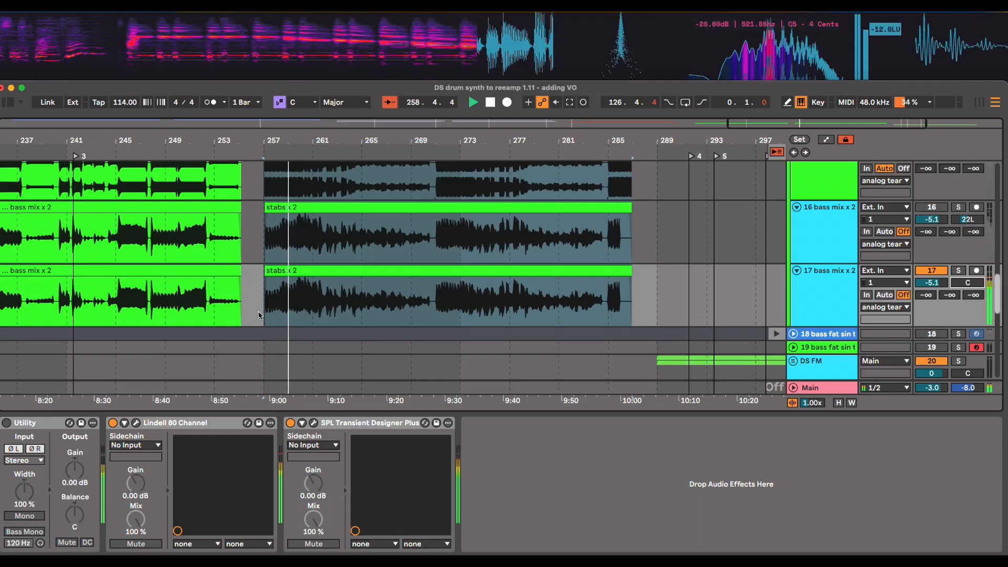
key(space)
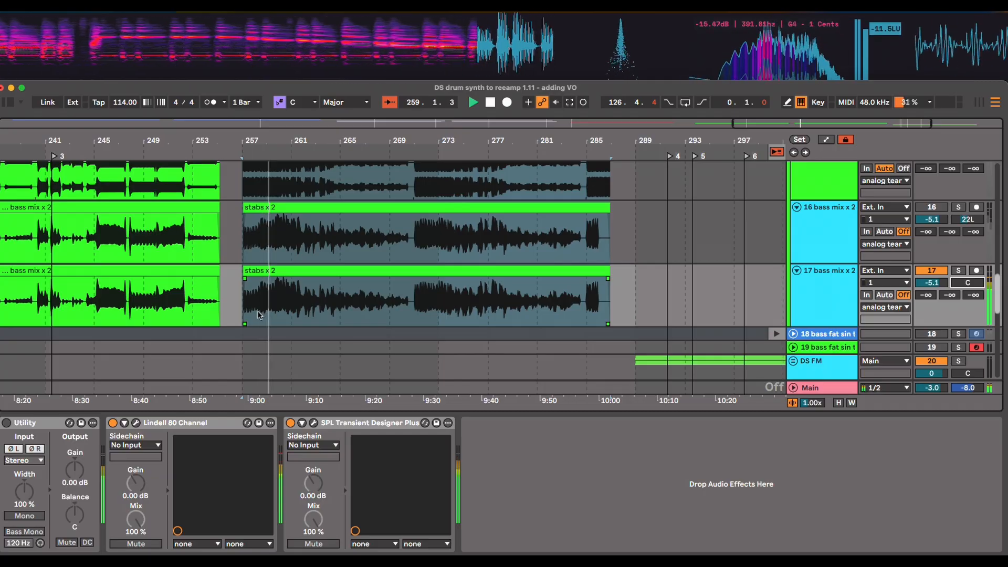
Play the original stabs (Bounce) clip blended with both panned stabs x 2 reamps, repeating the opening from bar 257.
scroll(275, 314, up, 2)
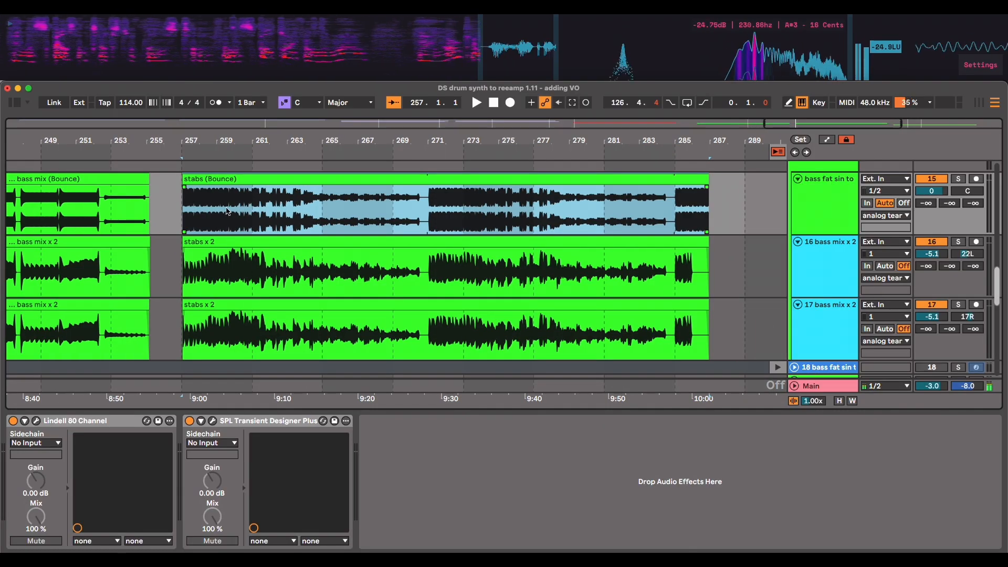
drag(242, 240, 363, 240)
key(space)
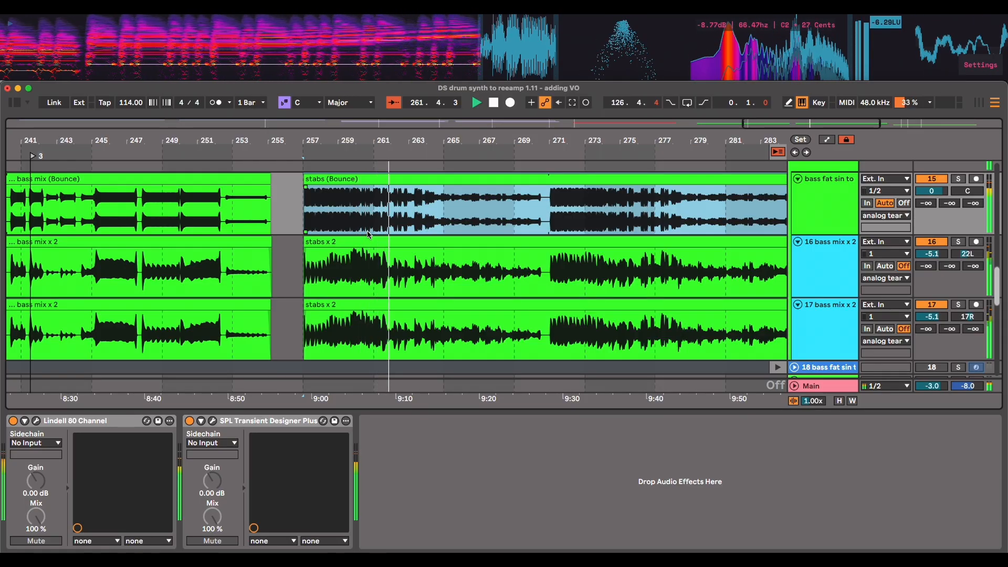
key(space)
key(space)
scroll(401, 237, right, 4)
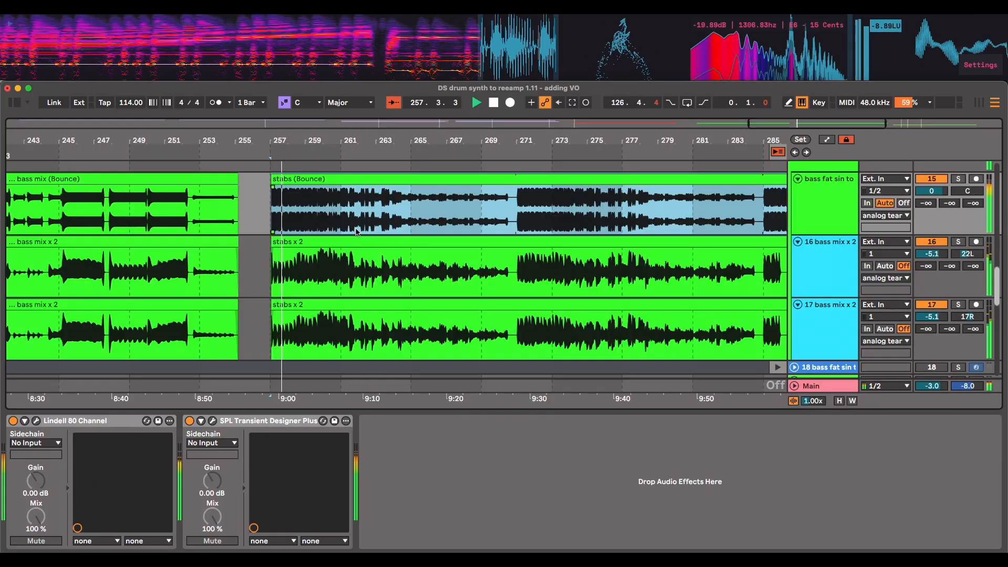
key(space)
key(space)
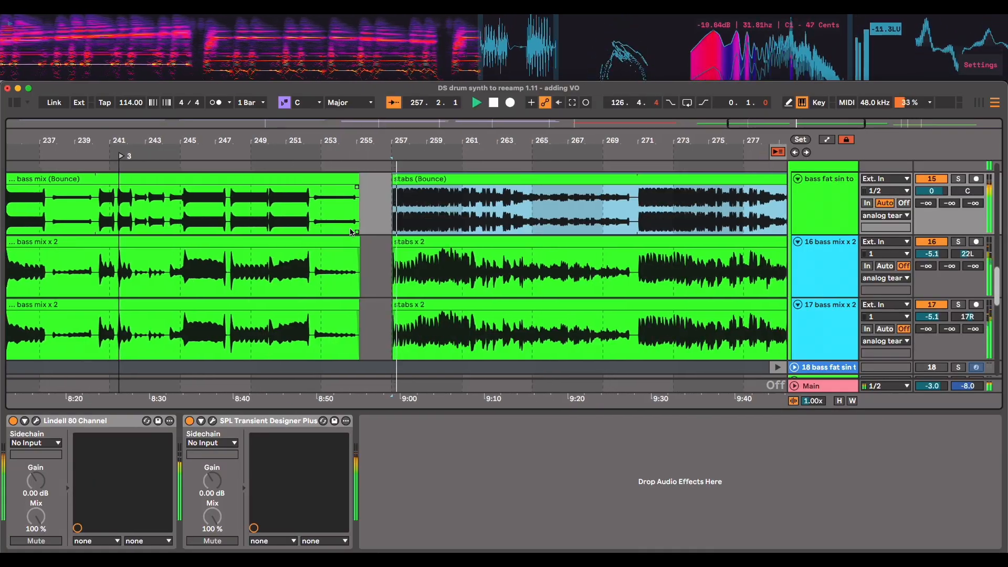
scroll(321, 232, right, 5)
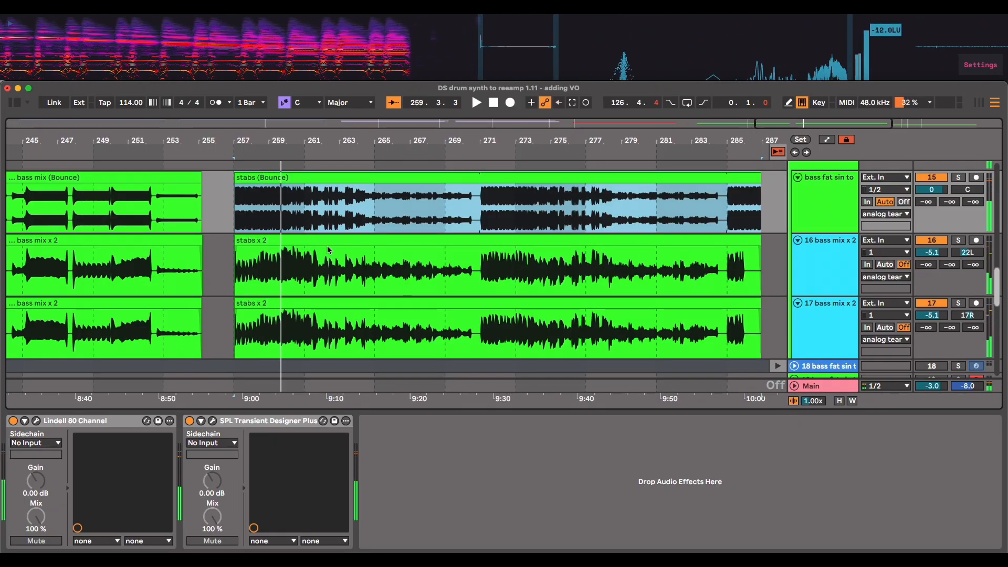
scroll(305, 223, up, 1)
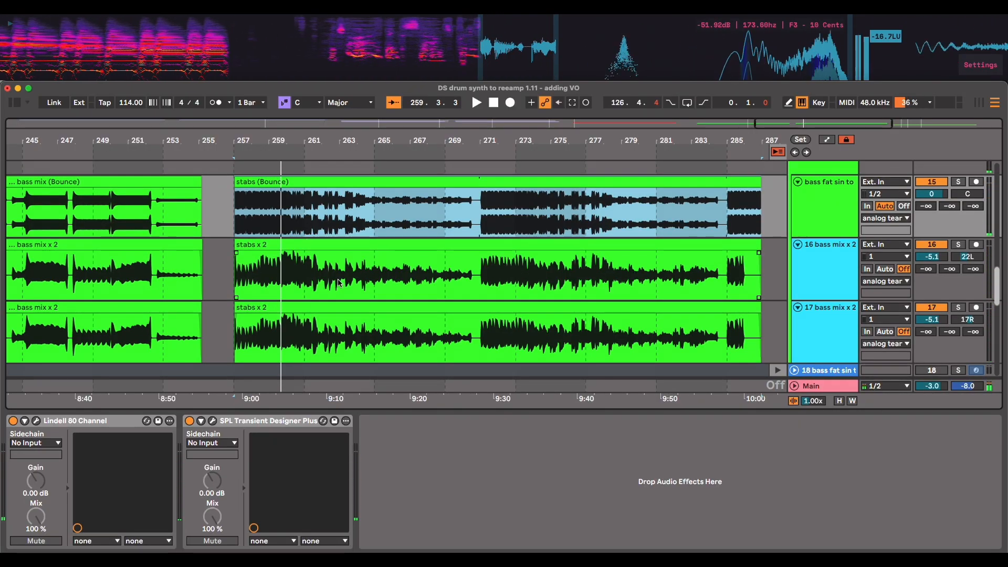
shift+click(318, 299)
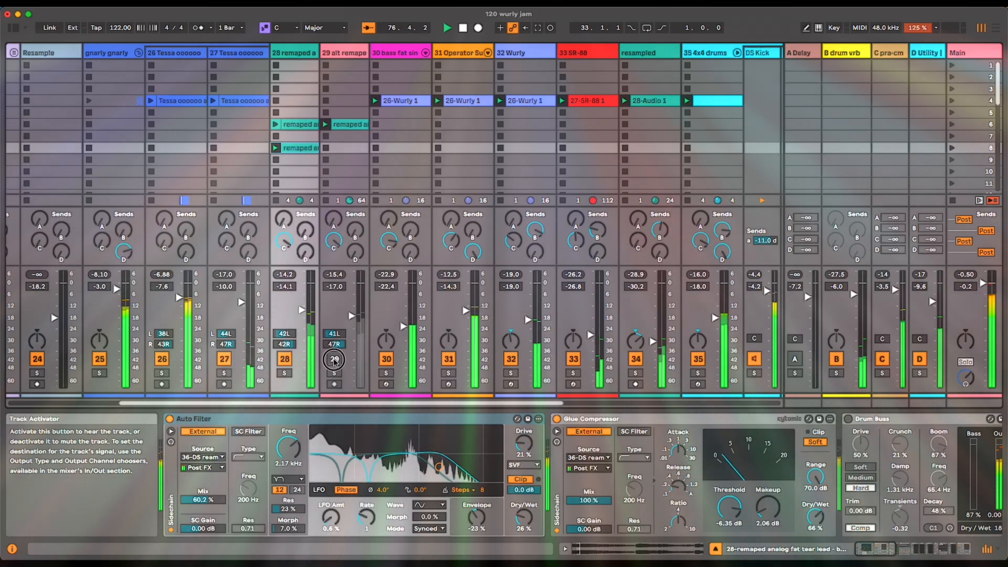
In the playing 120 wurly jam set, toggle track 29 off and on to compare the mix, and launch track 28's remaped clip in scene 6.
click(335, 360)
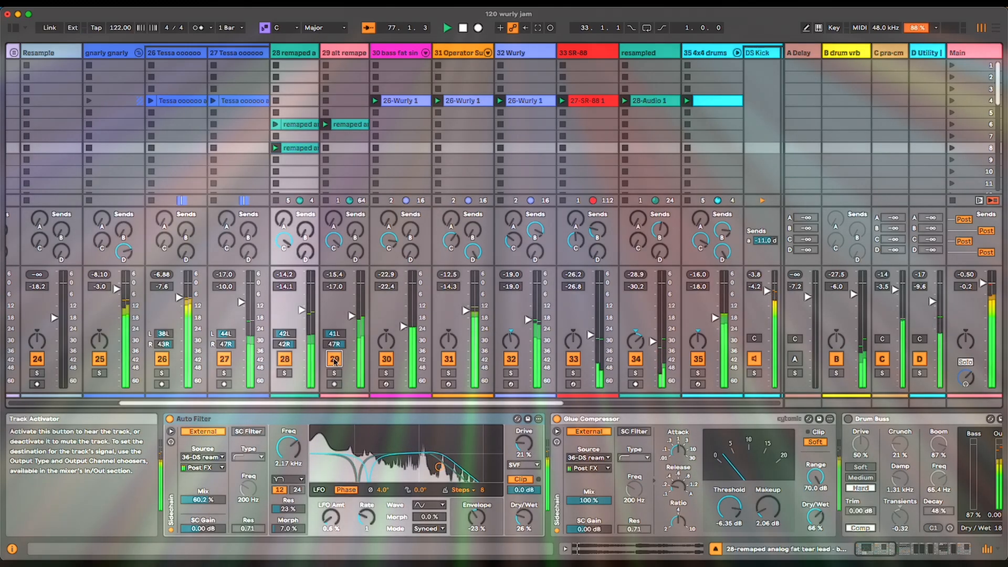
click(334, 360)
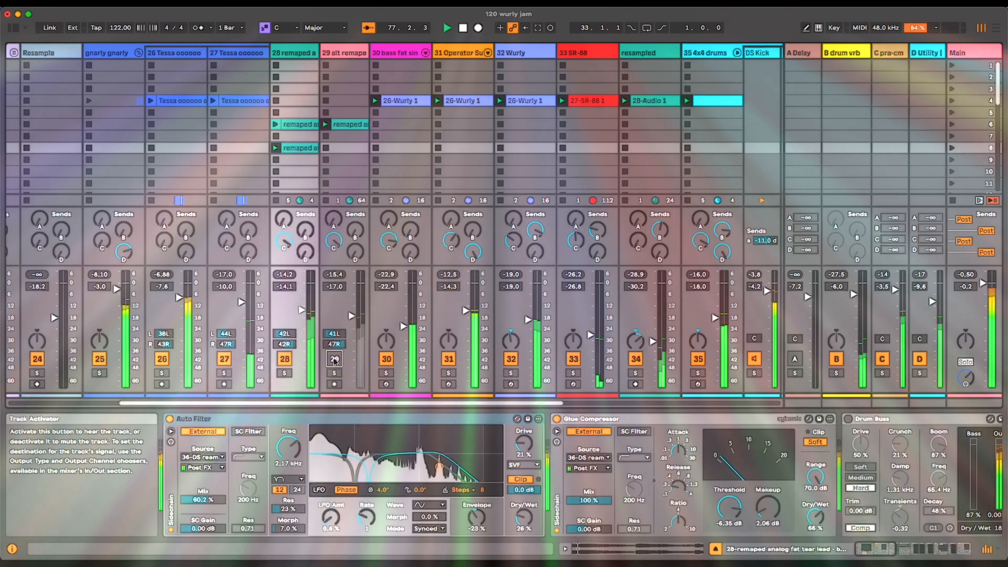
click(335, 360)
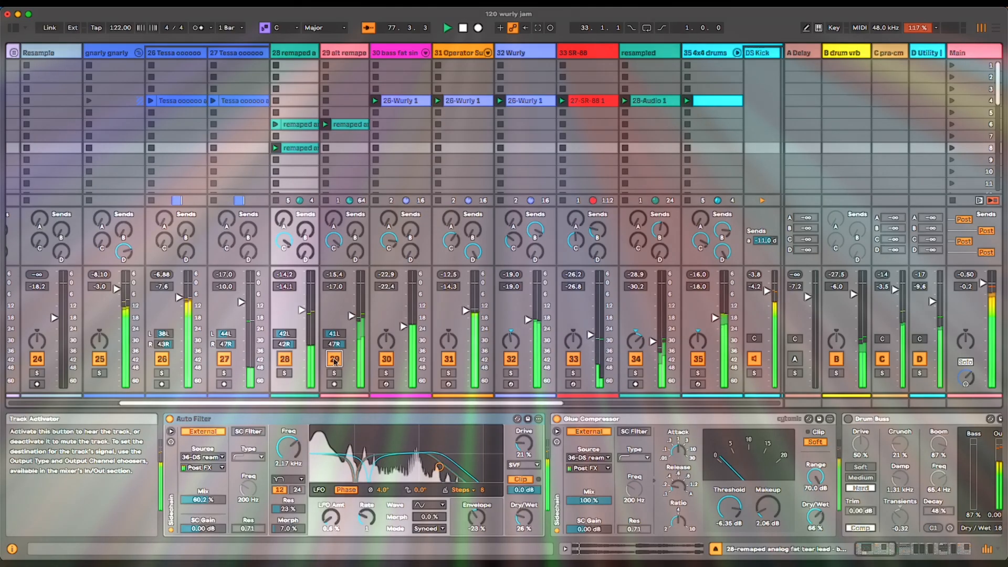
click(334, 361)
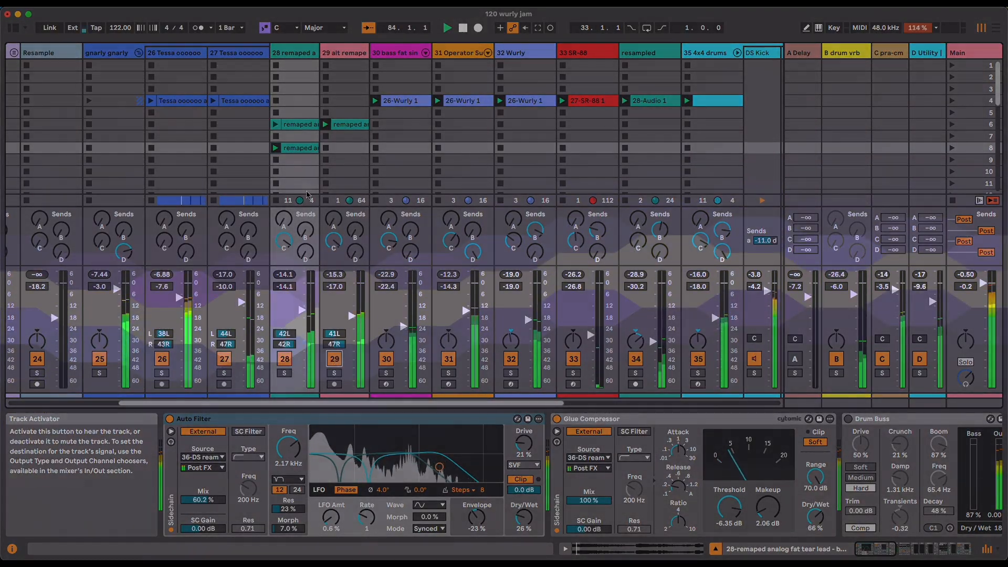
click(276, 126)
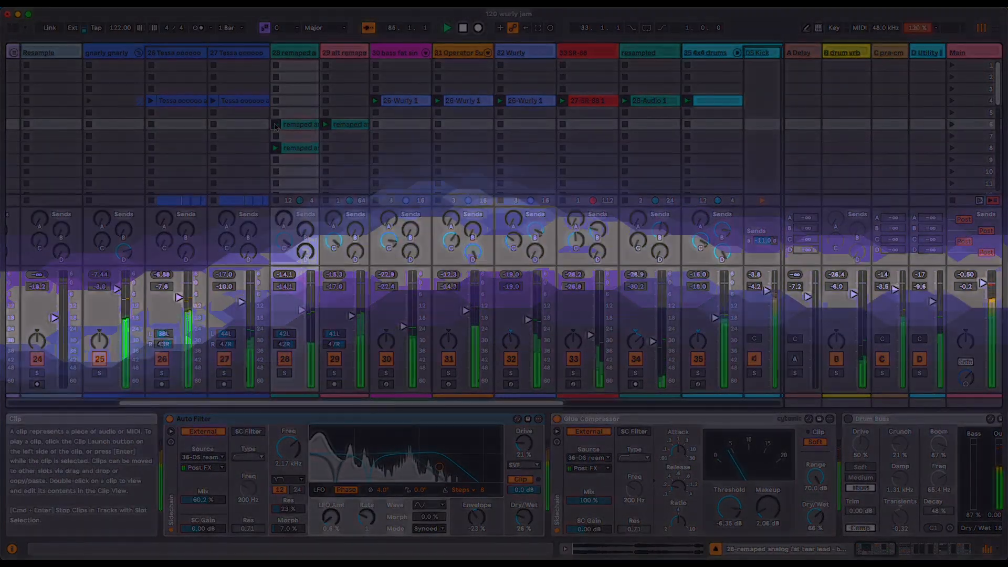